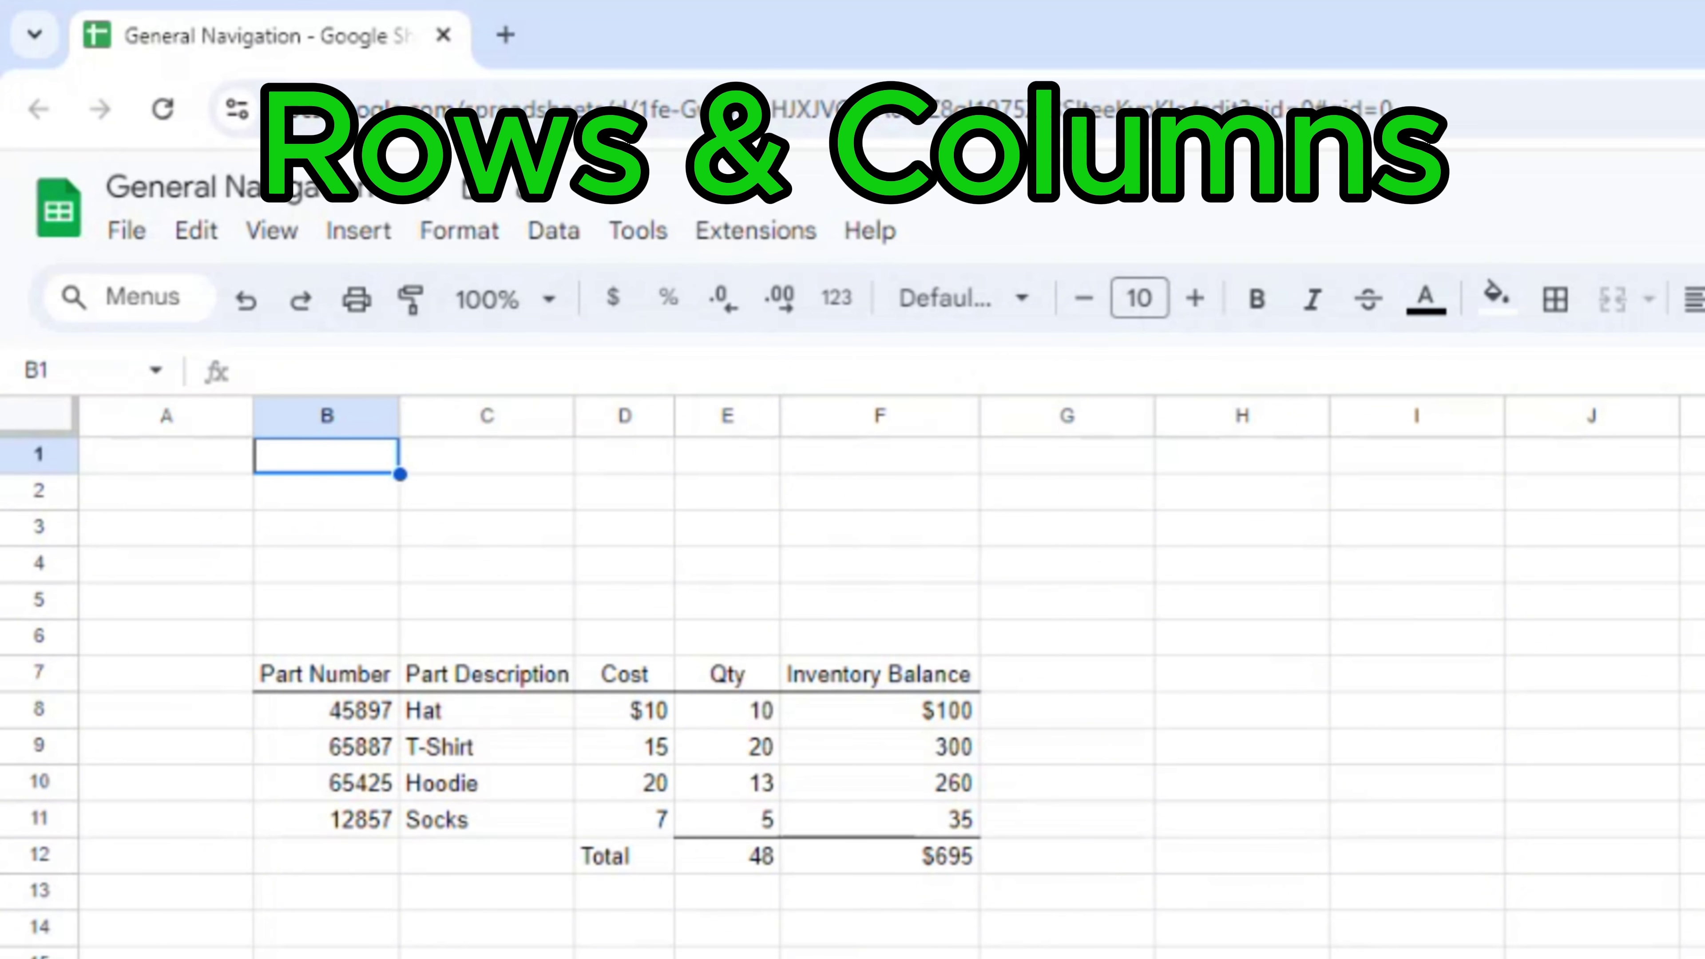
- Select entire rows 2, 3 and 4 one after another, and then the whole of column A
click(30, 490)
click(30, 527)
click(28, 563)
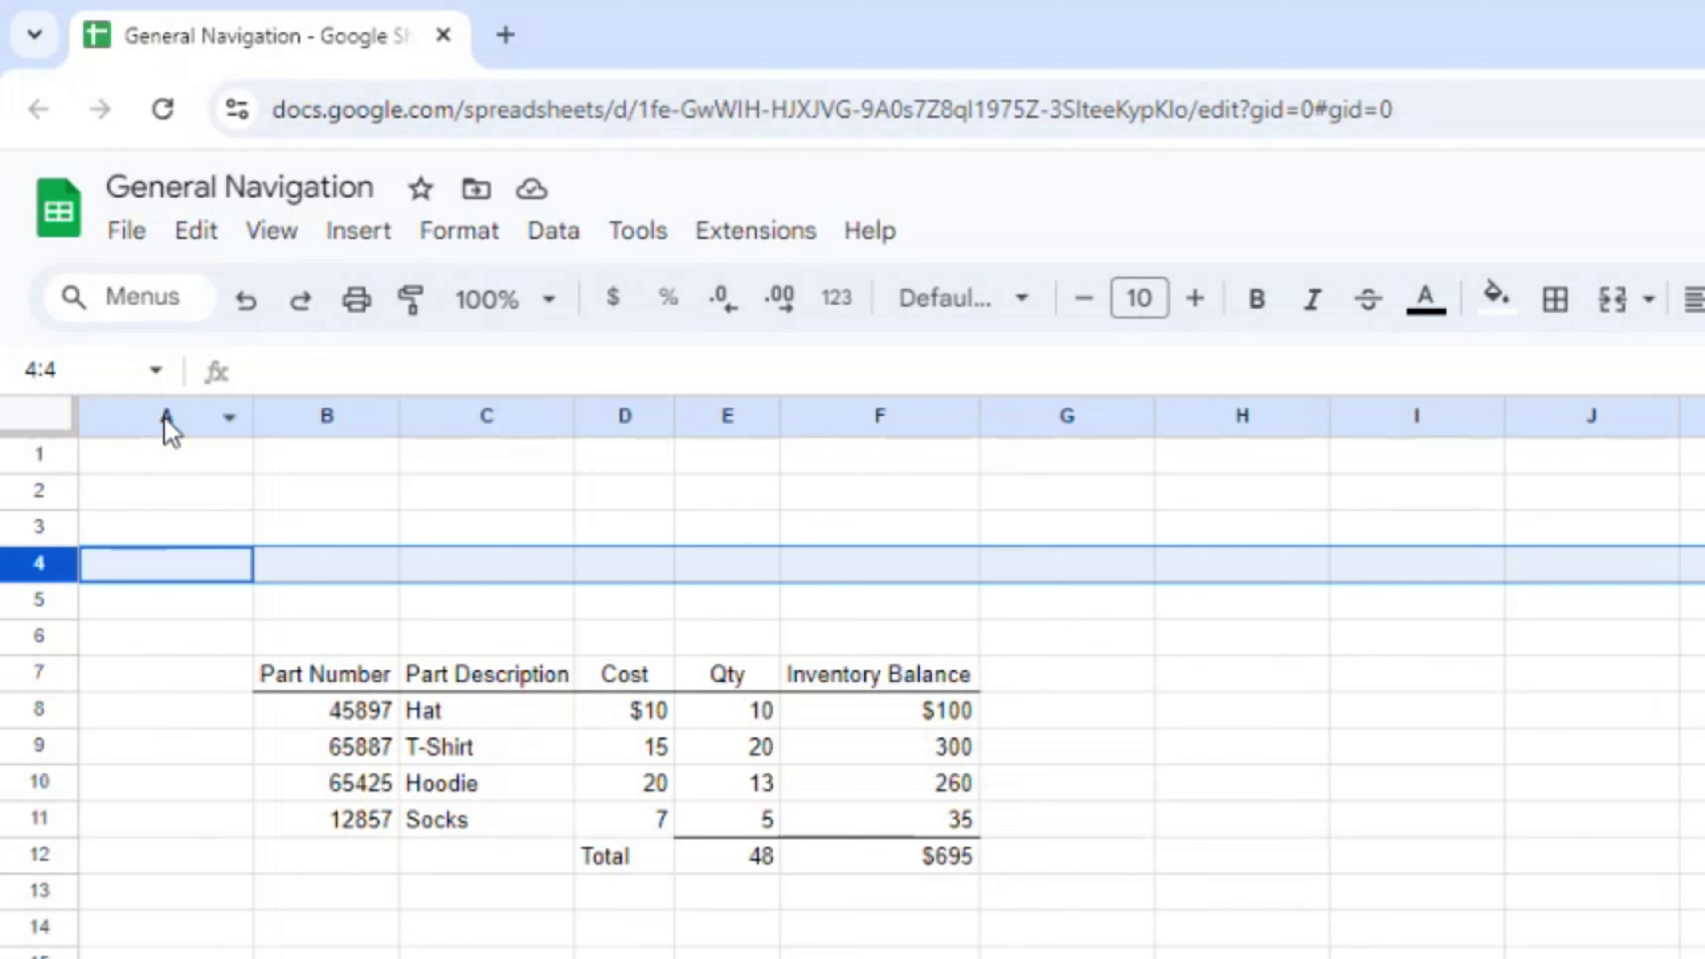
click(167, 418)
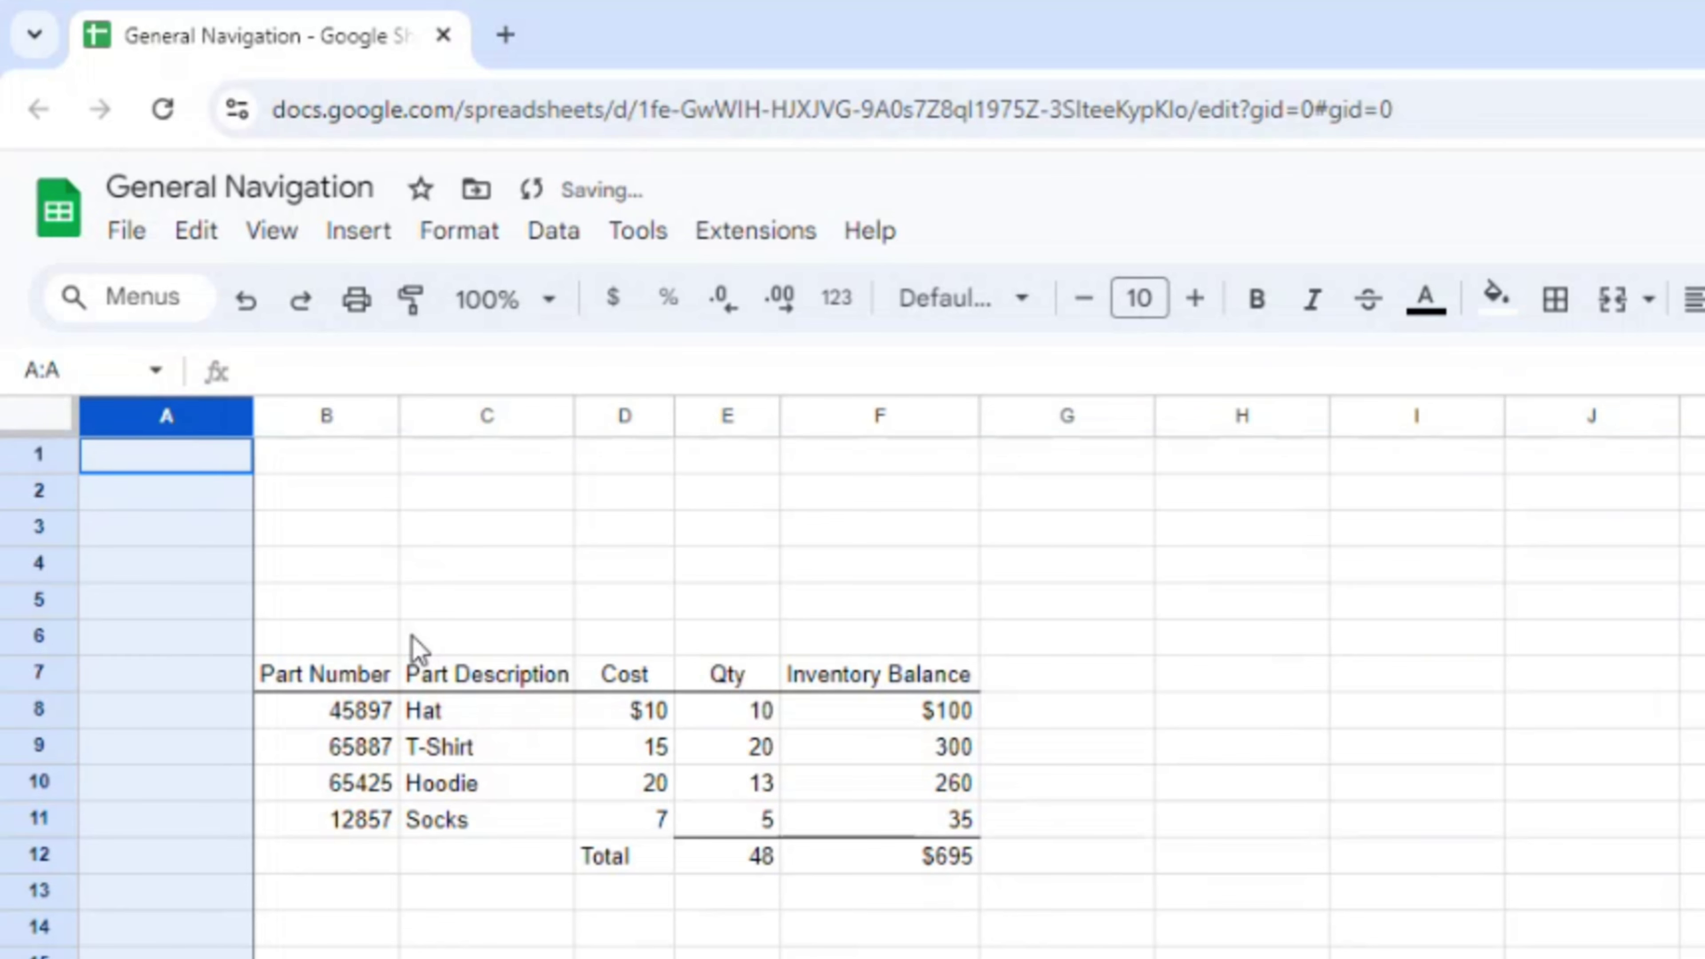
- Select single cells around the sheet in turn: C2, A1, B4, B9 and D9
click(475, 496)
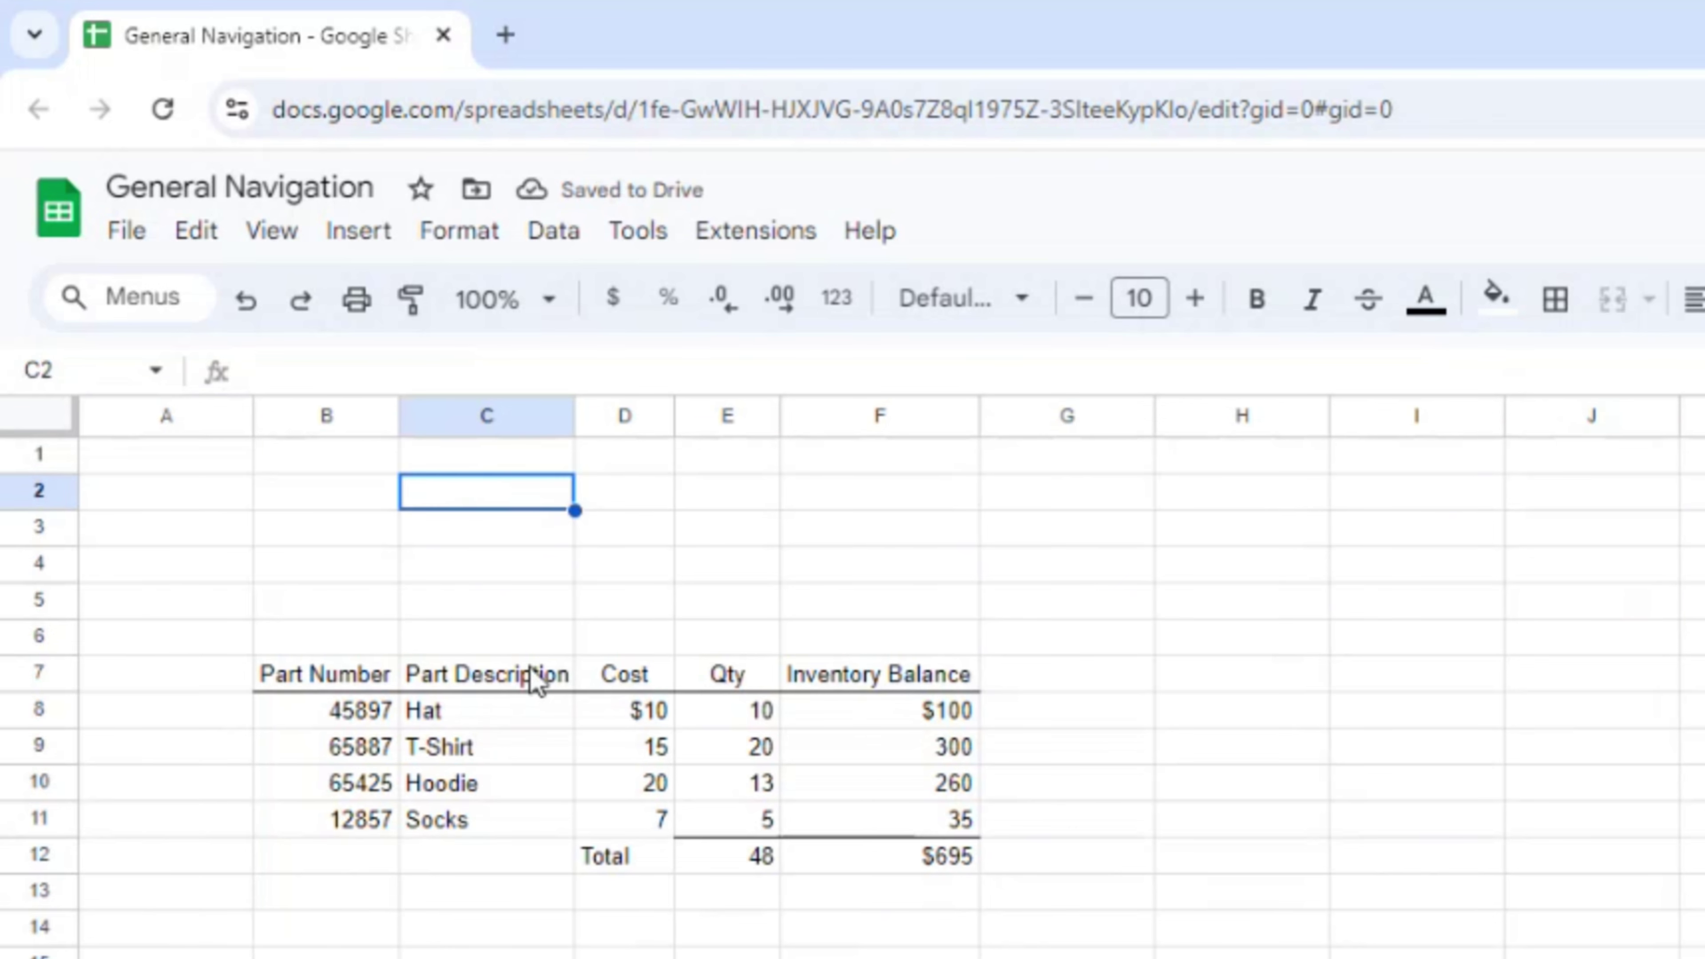
click(151, 467)
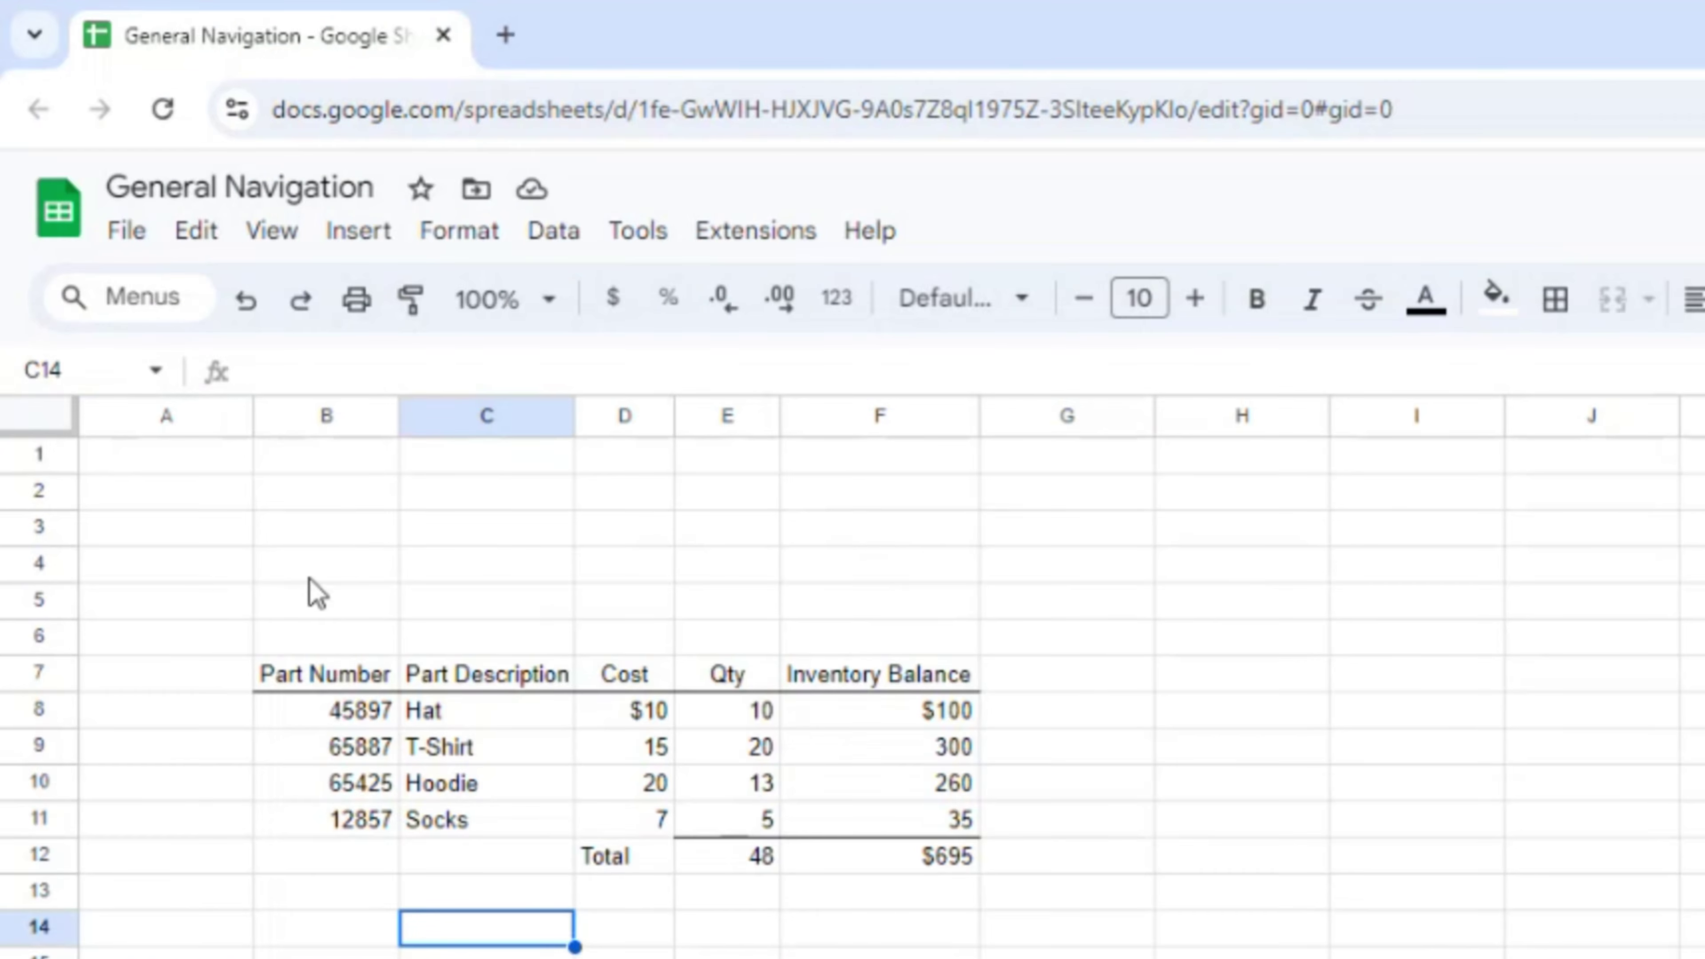
click(310, 579)
click(286, 738)
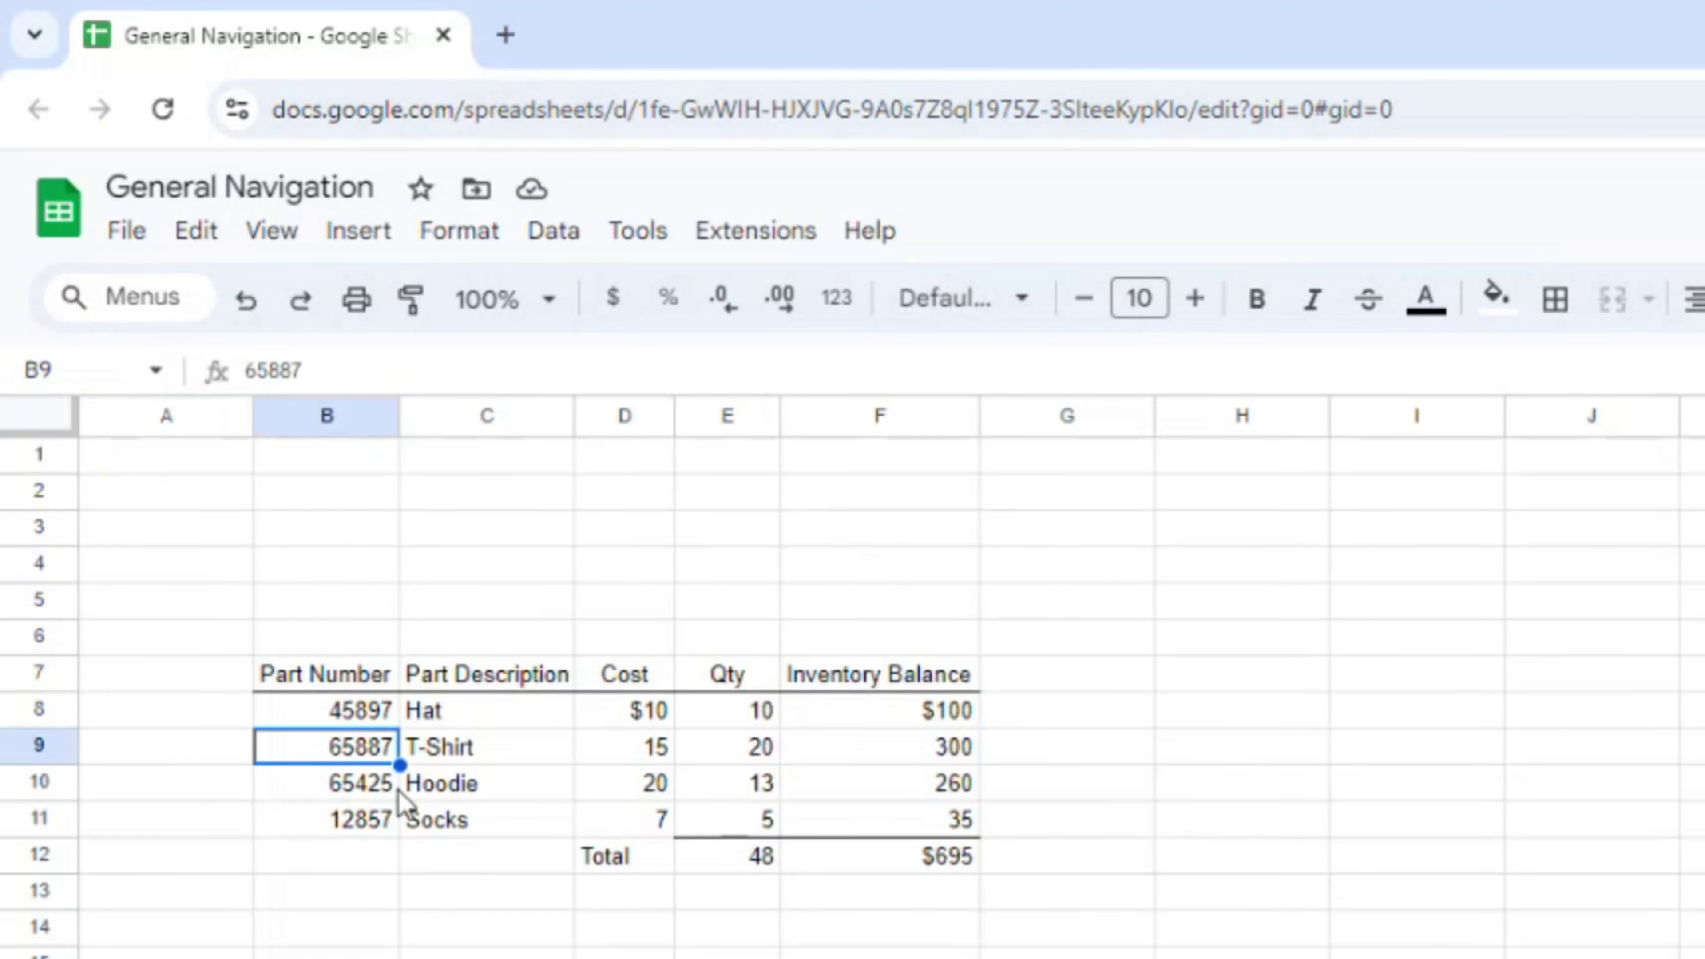
click(632, 760)
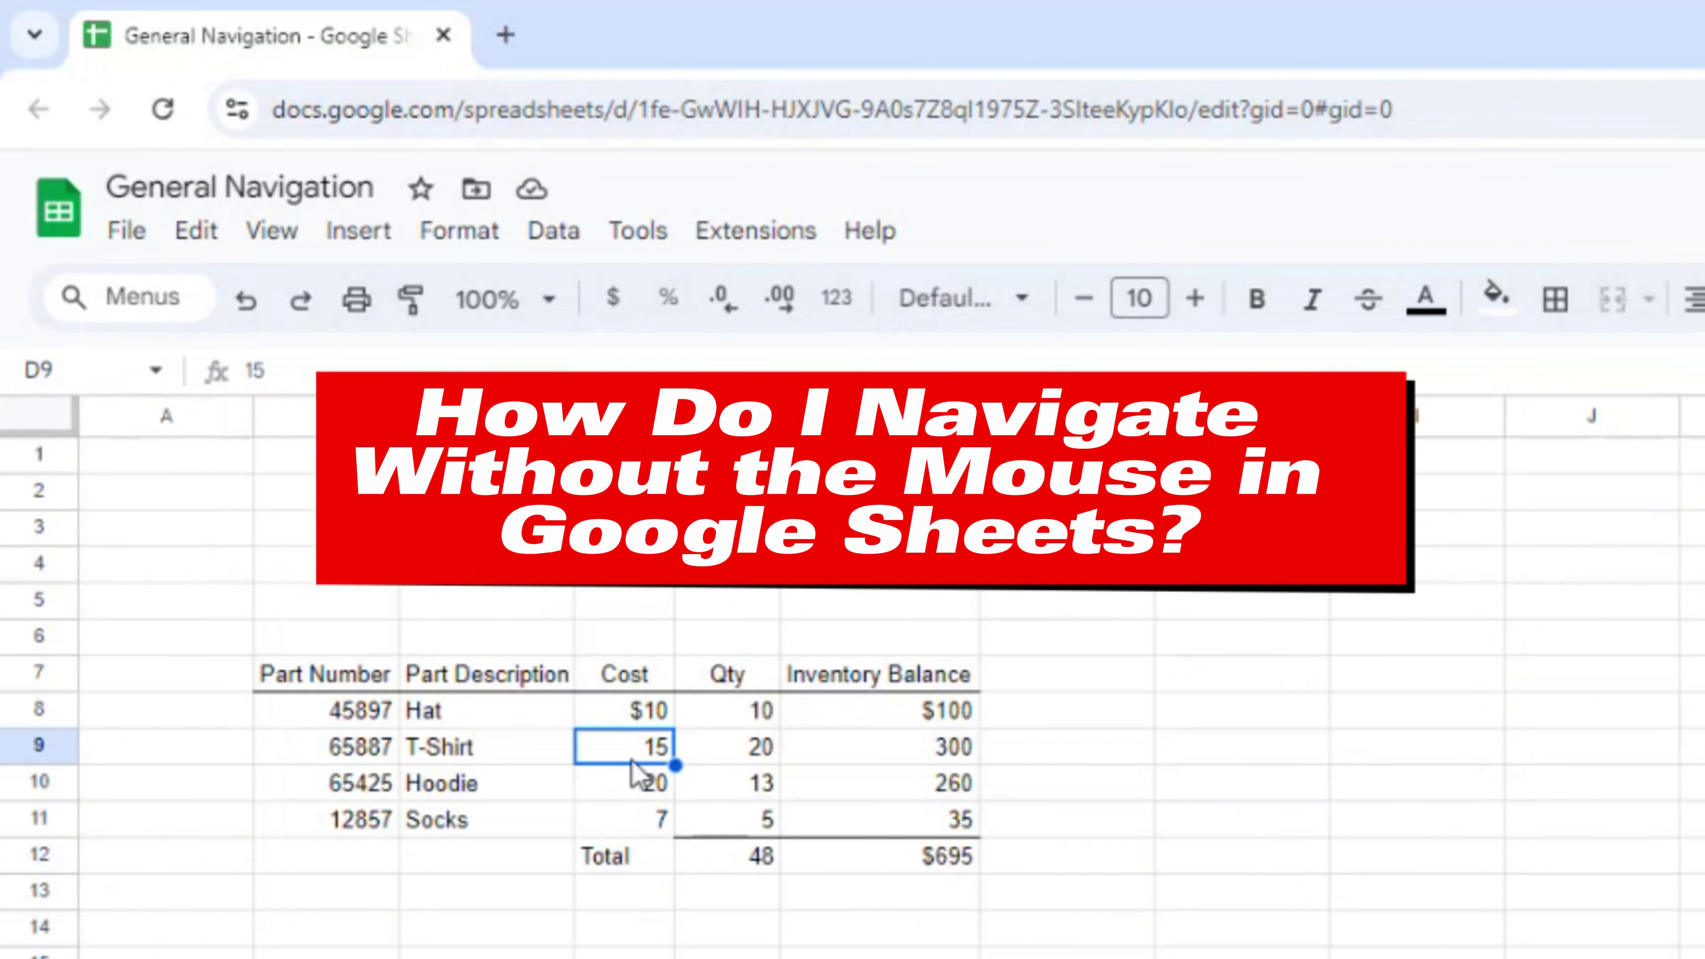
- Move the active cell one cell at a time from D9 to B8, up to B5, across to E5 and down to E8
key(Left)
key(Left)
key(Up)
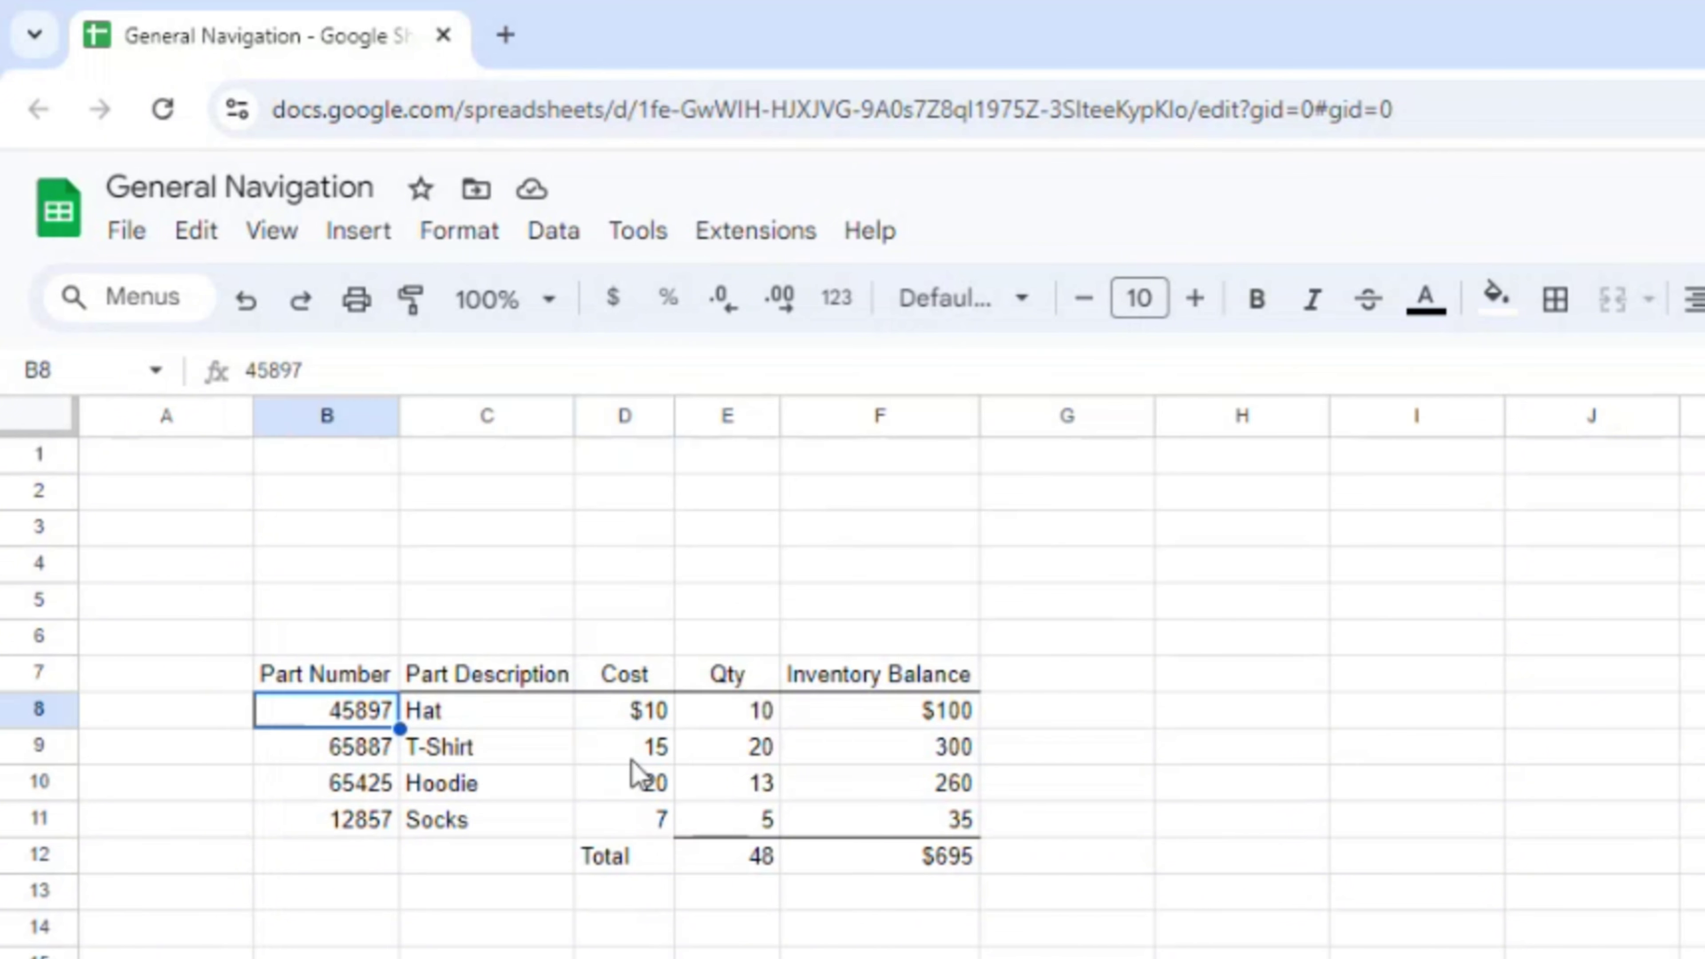
key(Up)
key(Up)
key(Up)
key(Right)
key(Right)
key(Right)
key(Down)
key(Down)
key(Down)
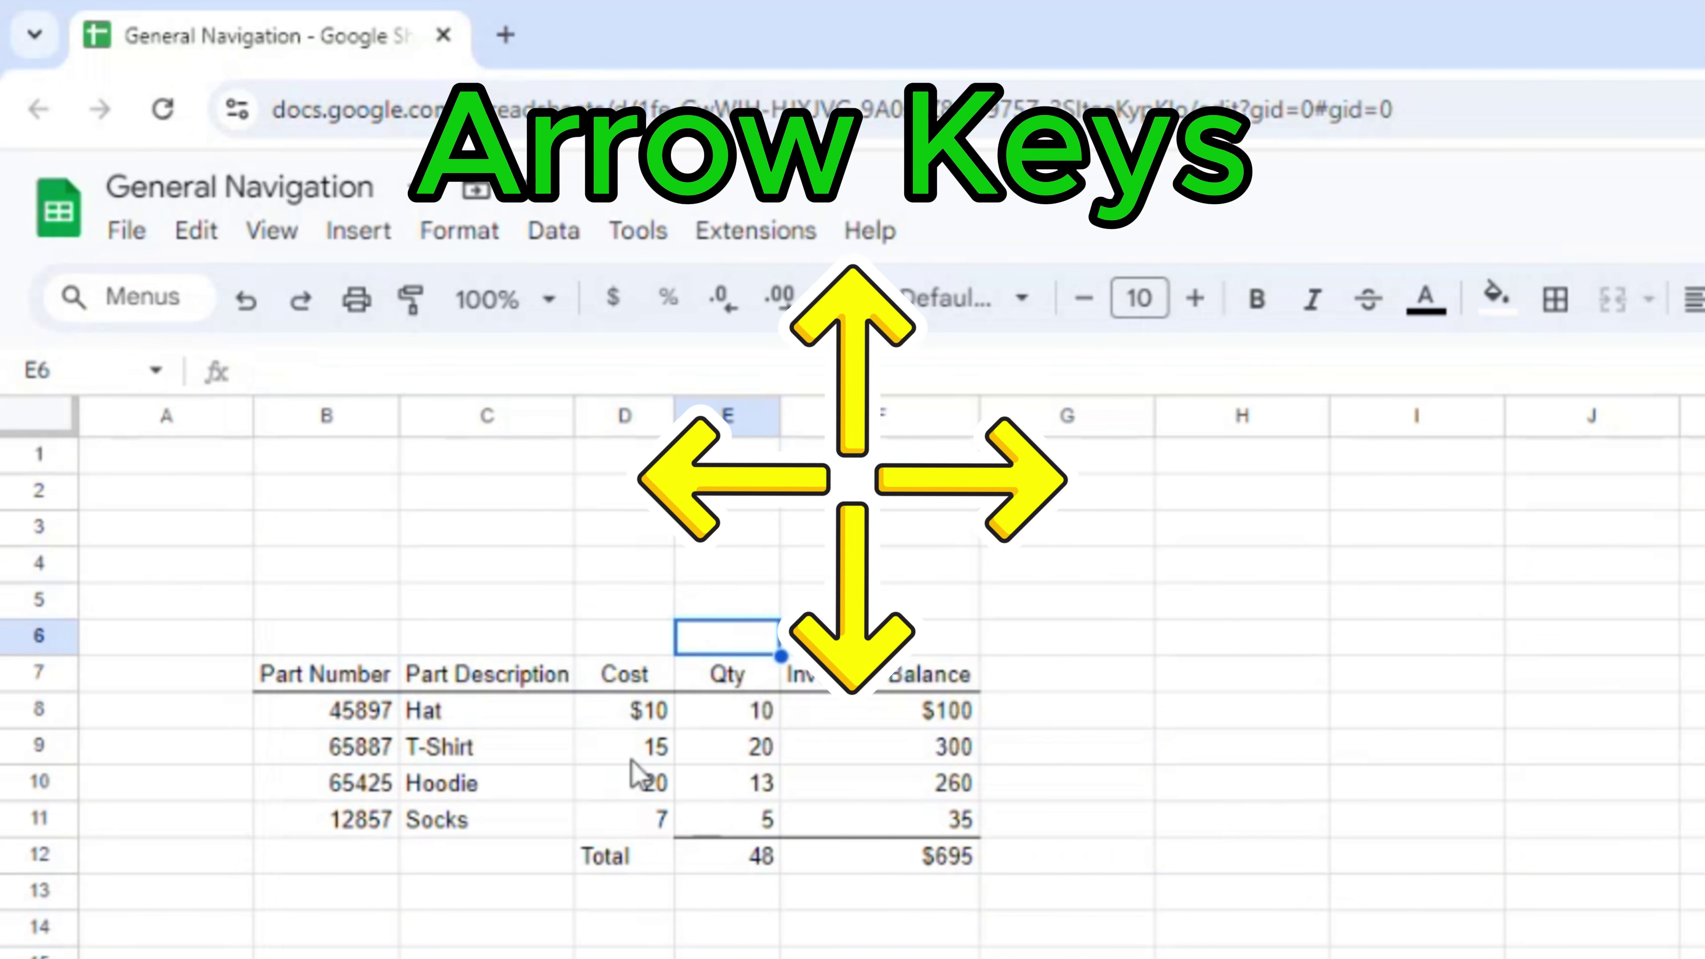
- Move the active cell one cell at a time from E8 up past C5 to C3
key(Up)
key(Up)
key(Left)
key(Up)
key(Left)
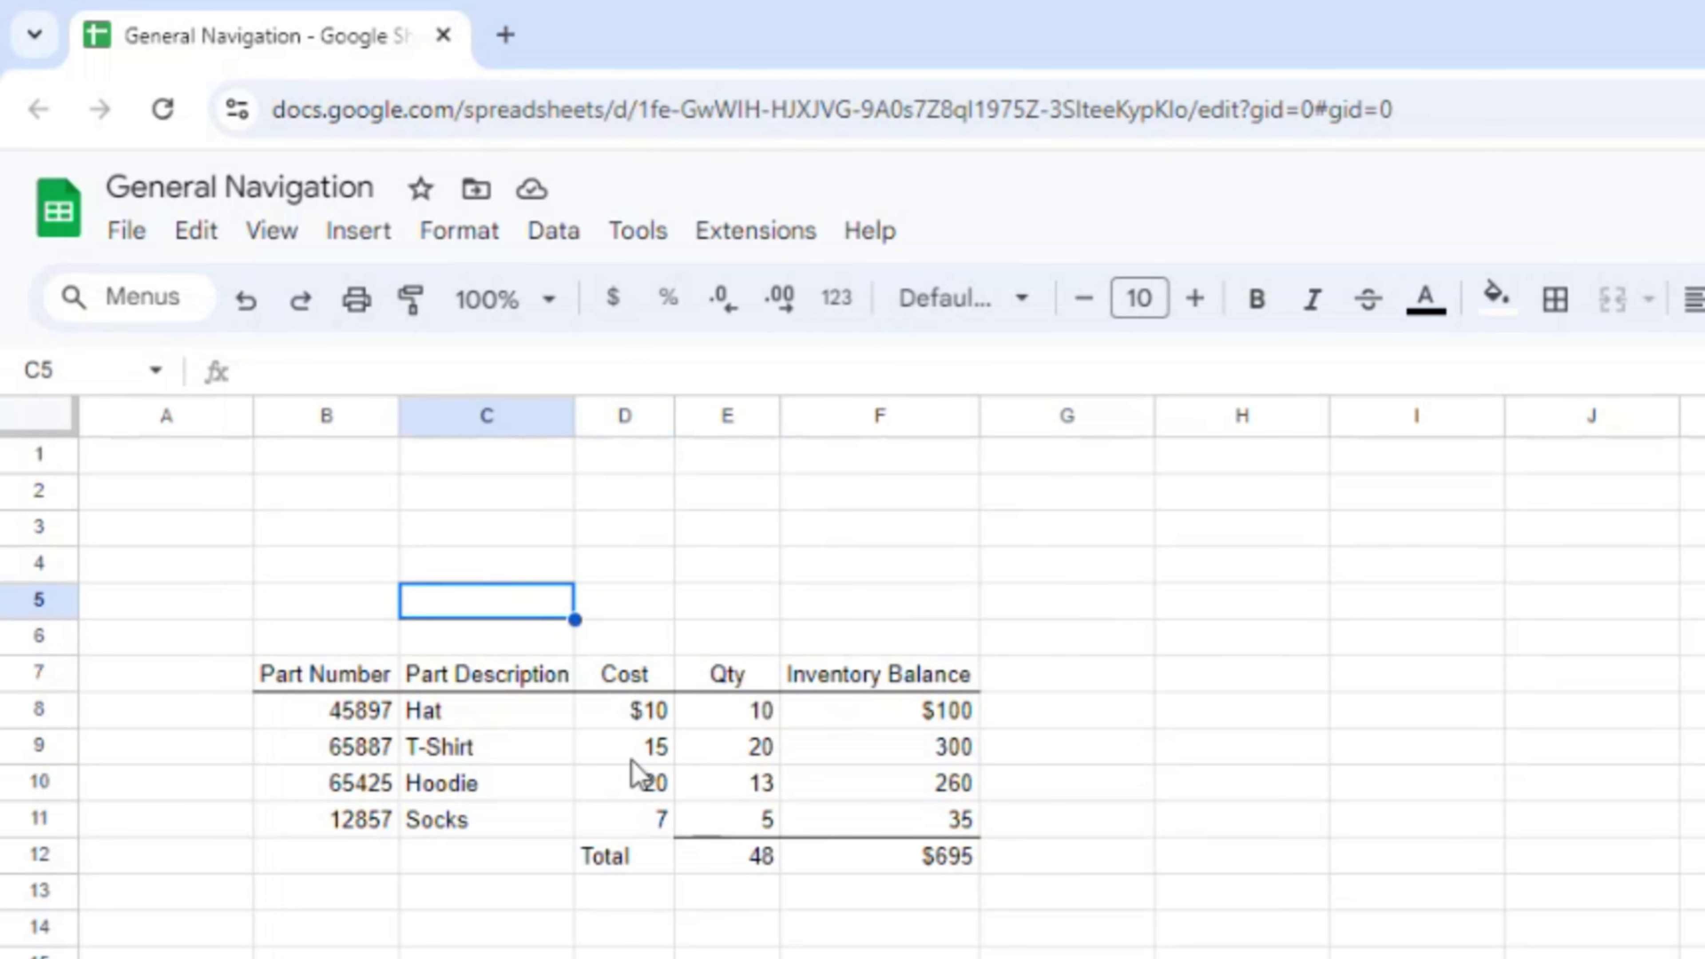
key(Up)
key(Up)
- Advance down column C from C3 to the Part Description heading in C7, opening and committing each cell on the way
key(Return)
key(Return)
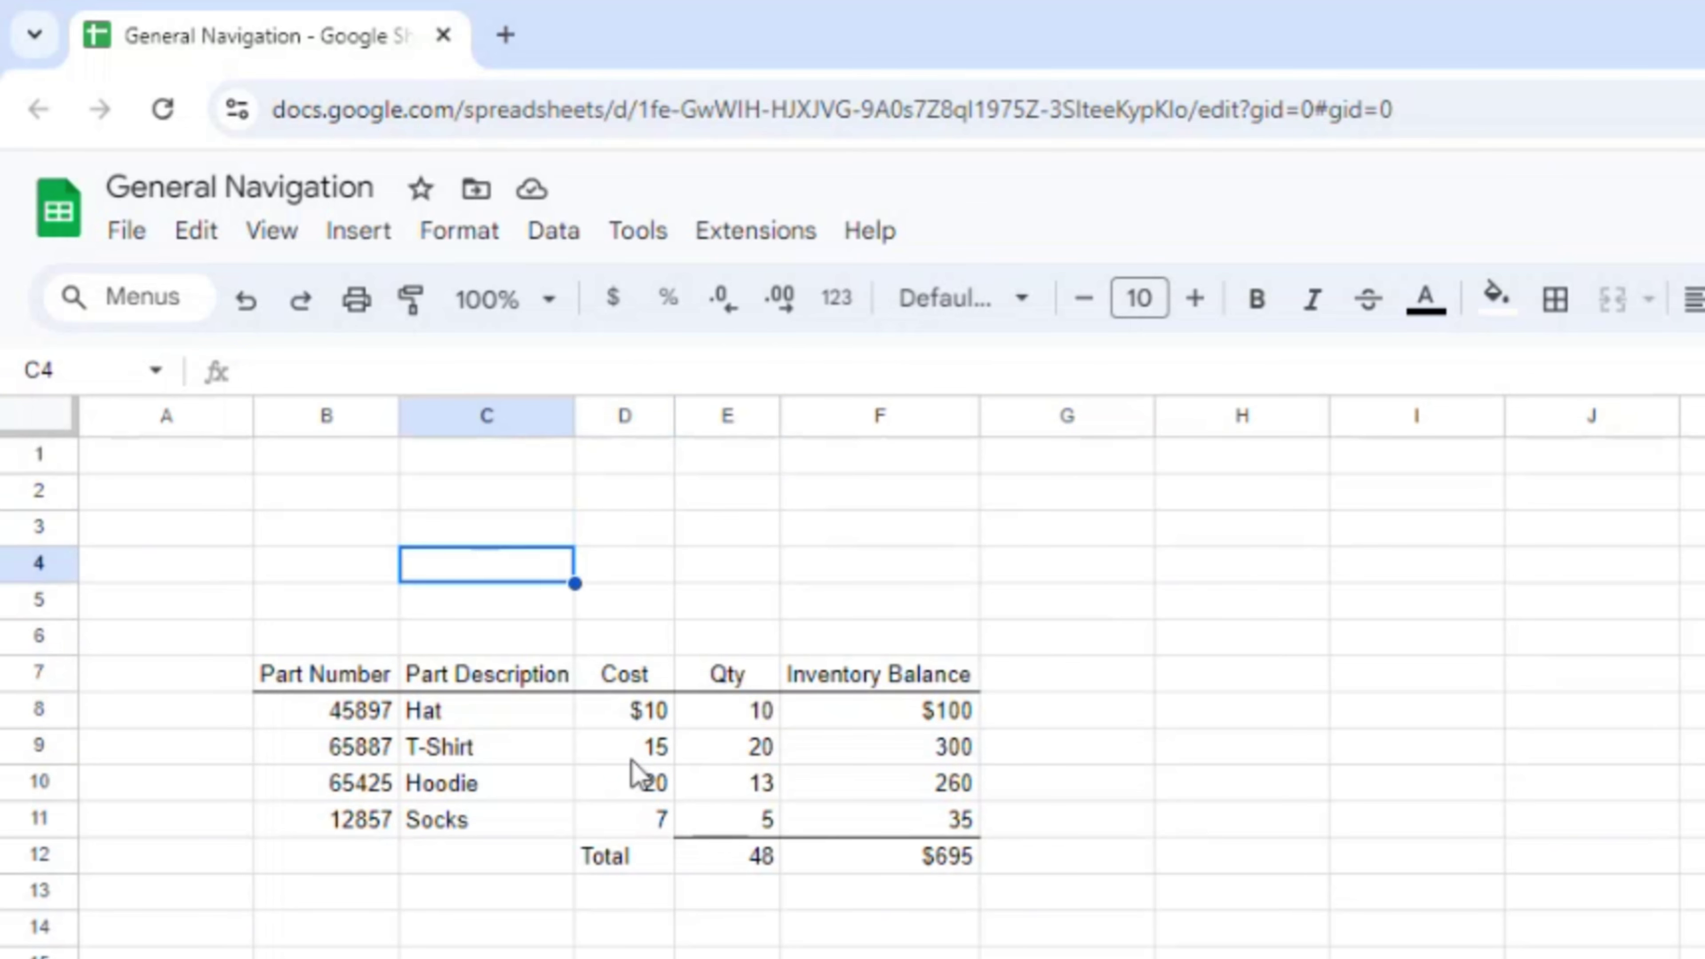
key(Return)
key(Return)
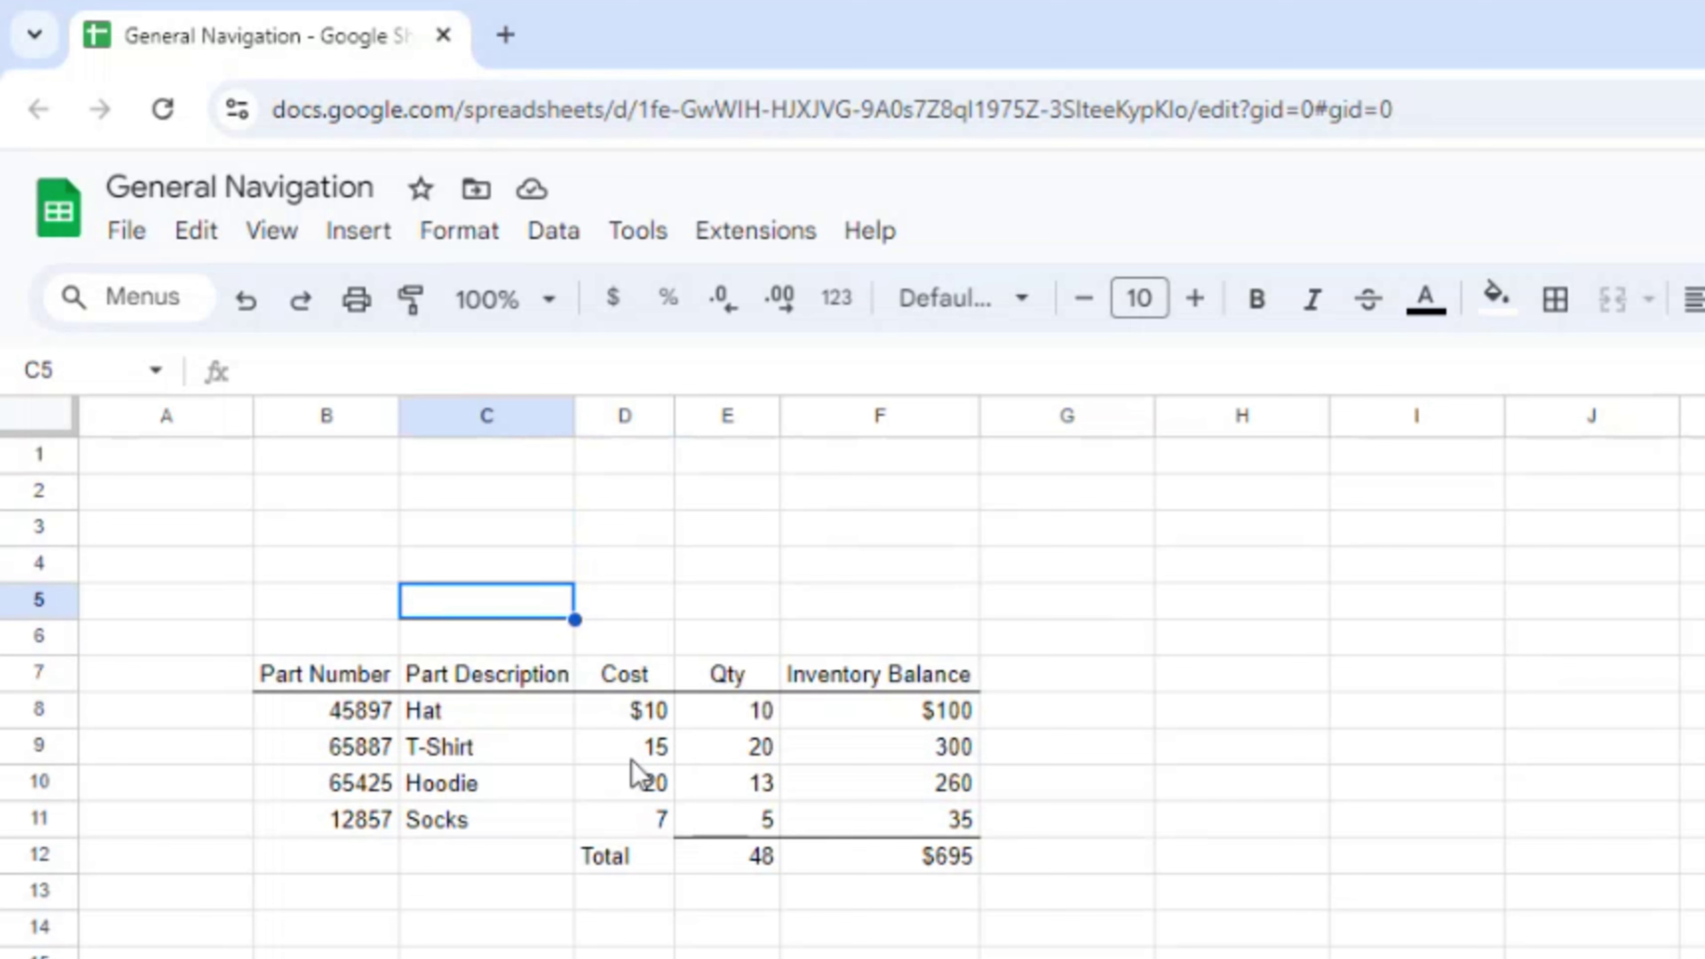
key(Return)
key(Return)
key(Return)
key(Return)
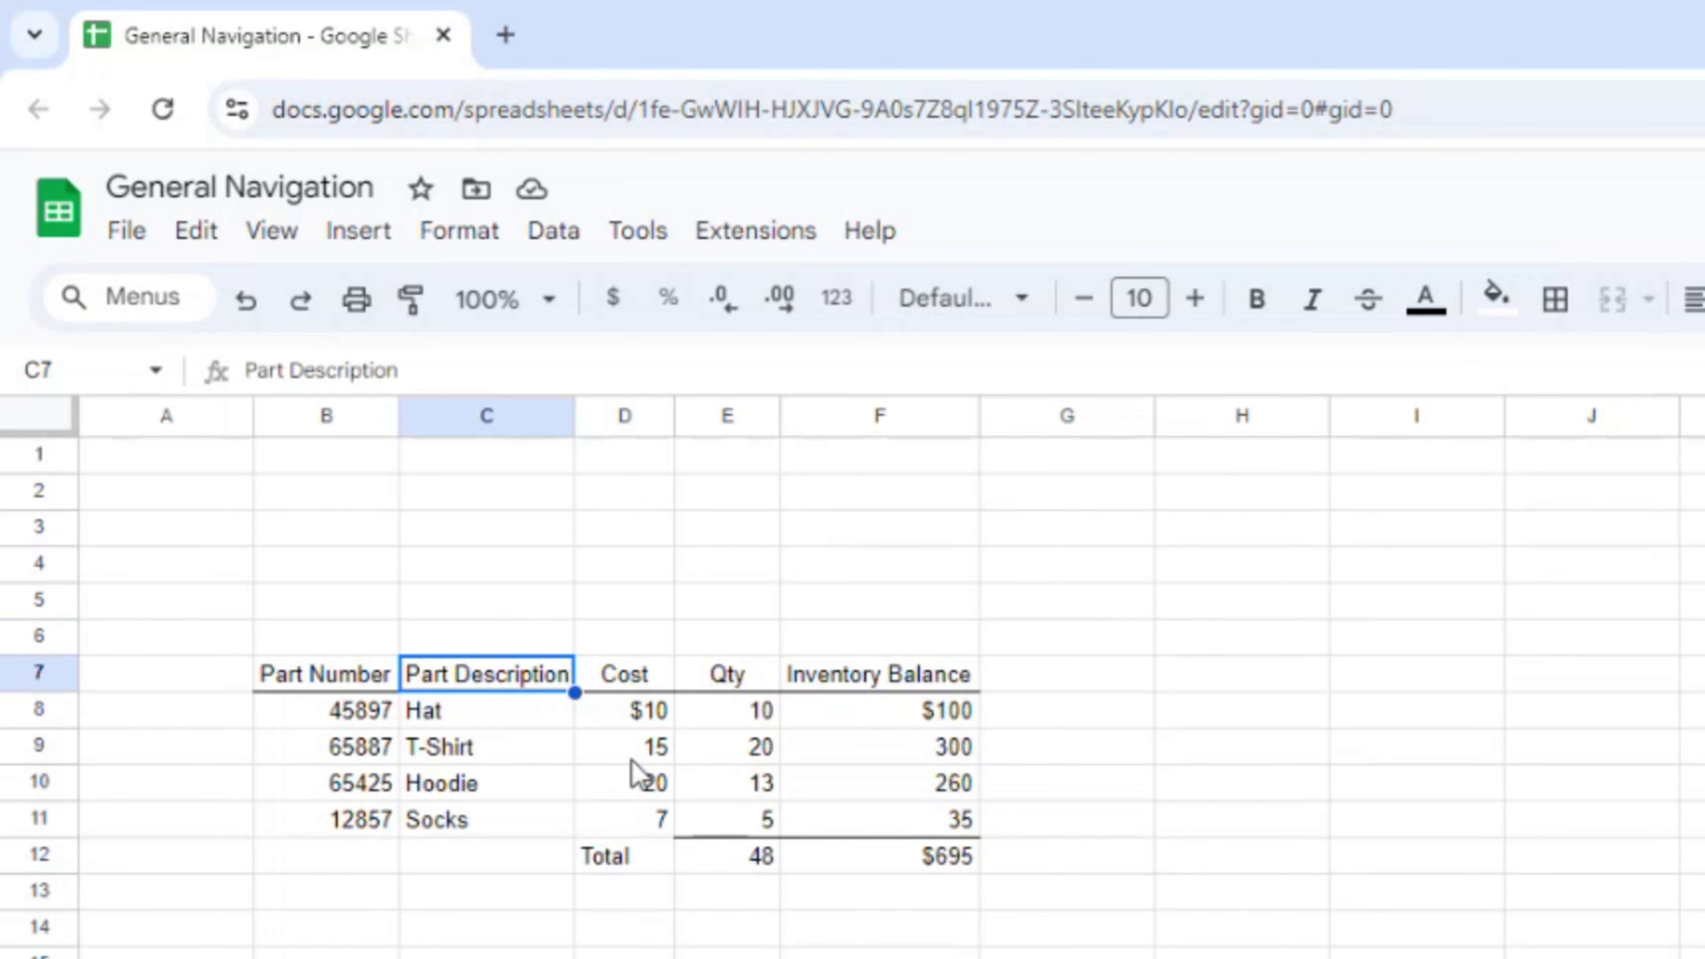
- Extend the selection to C6:C7, and move the active cell backward along row 6 to A6
key(shift+Up)
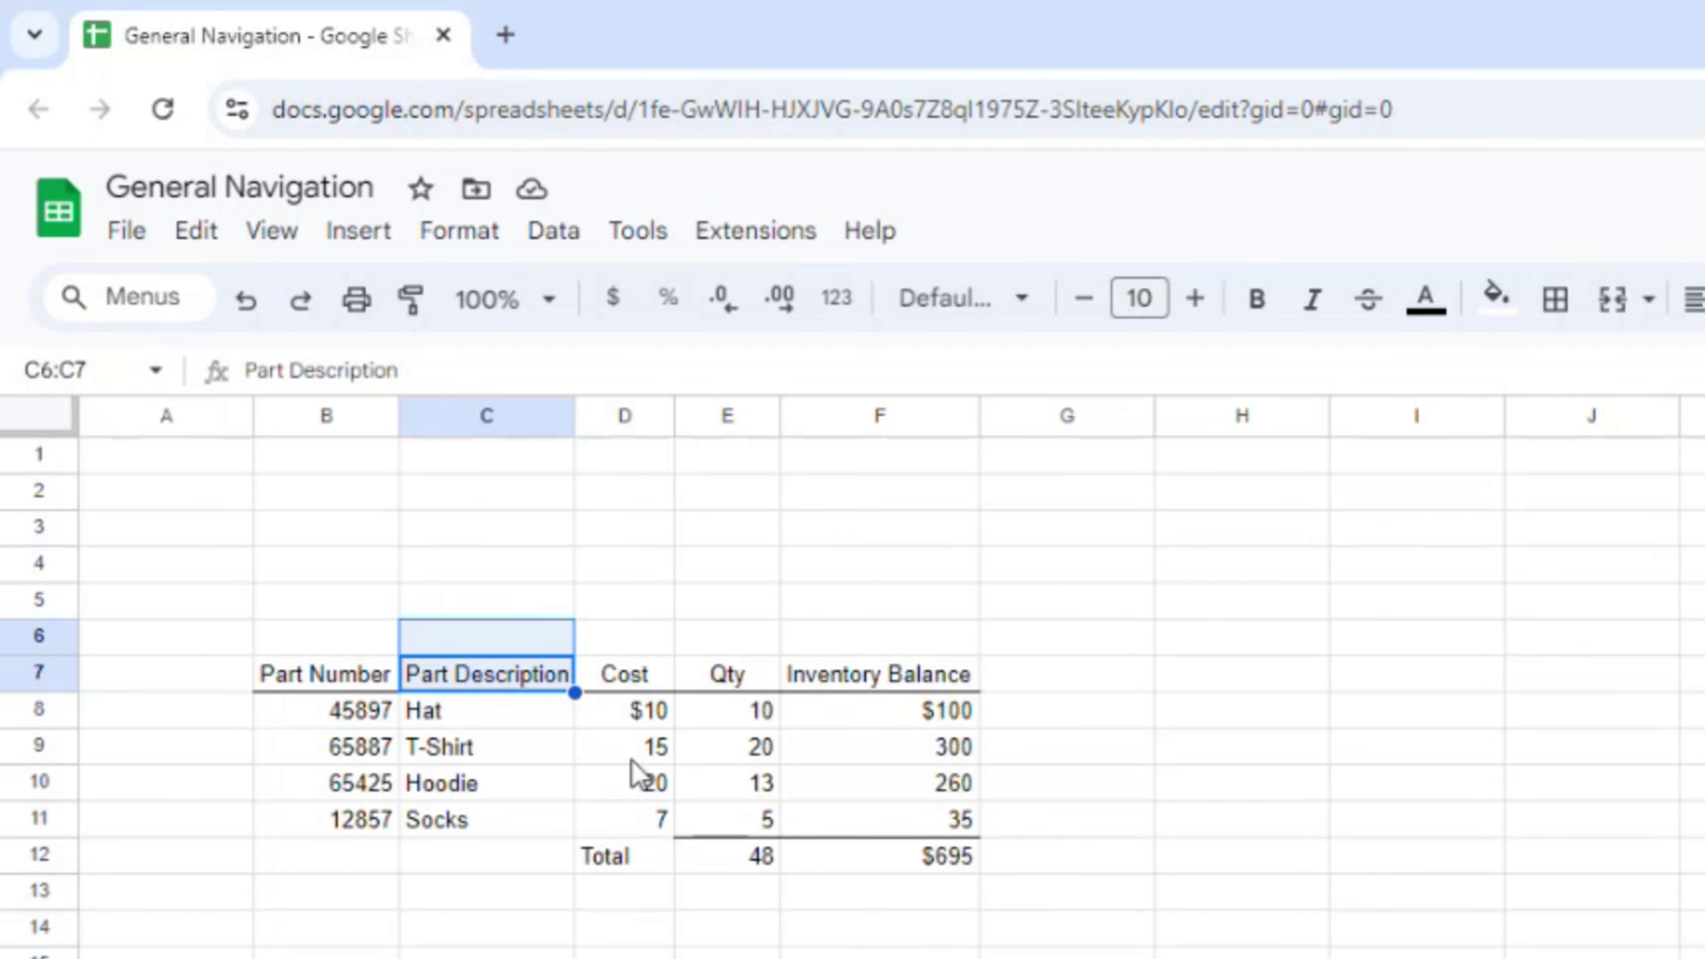
key(Tab)
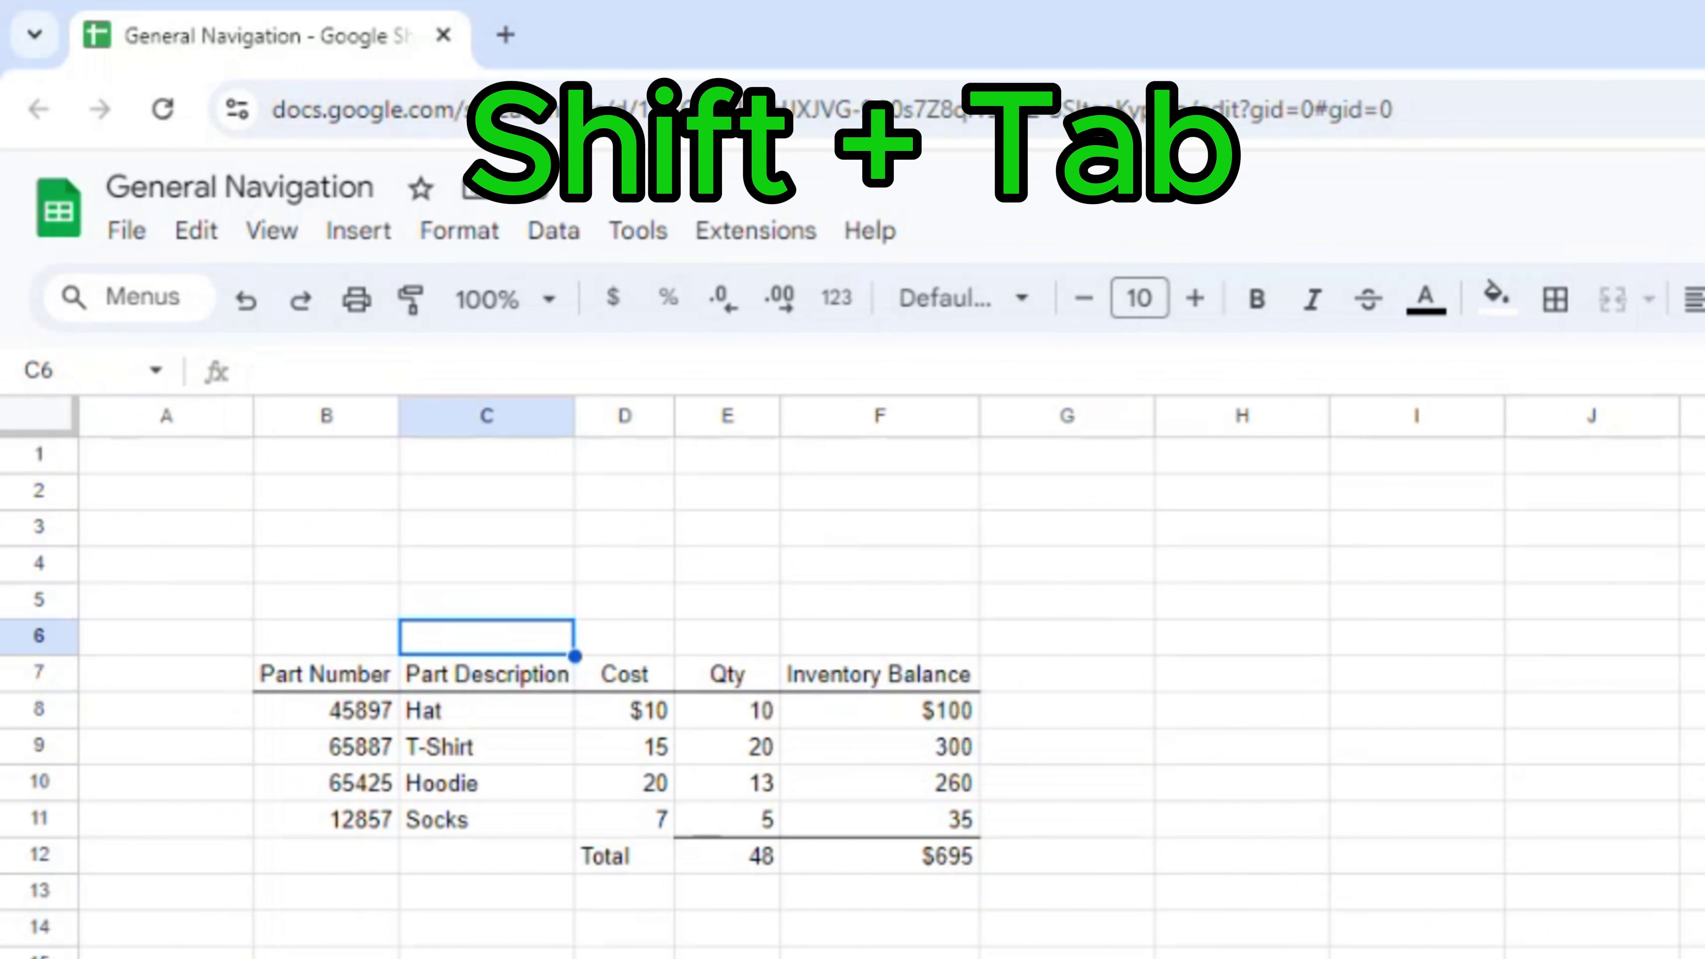
key(shift+Tab)
key(shift+Tab)
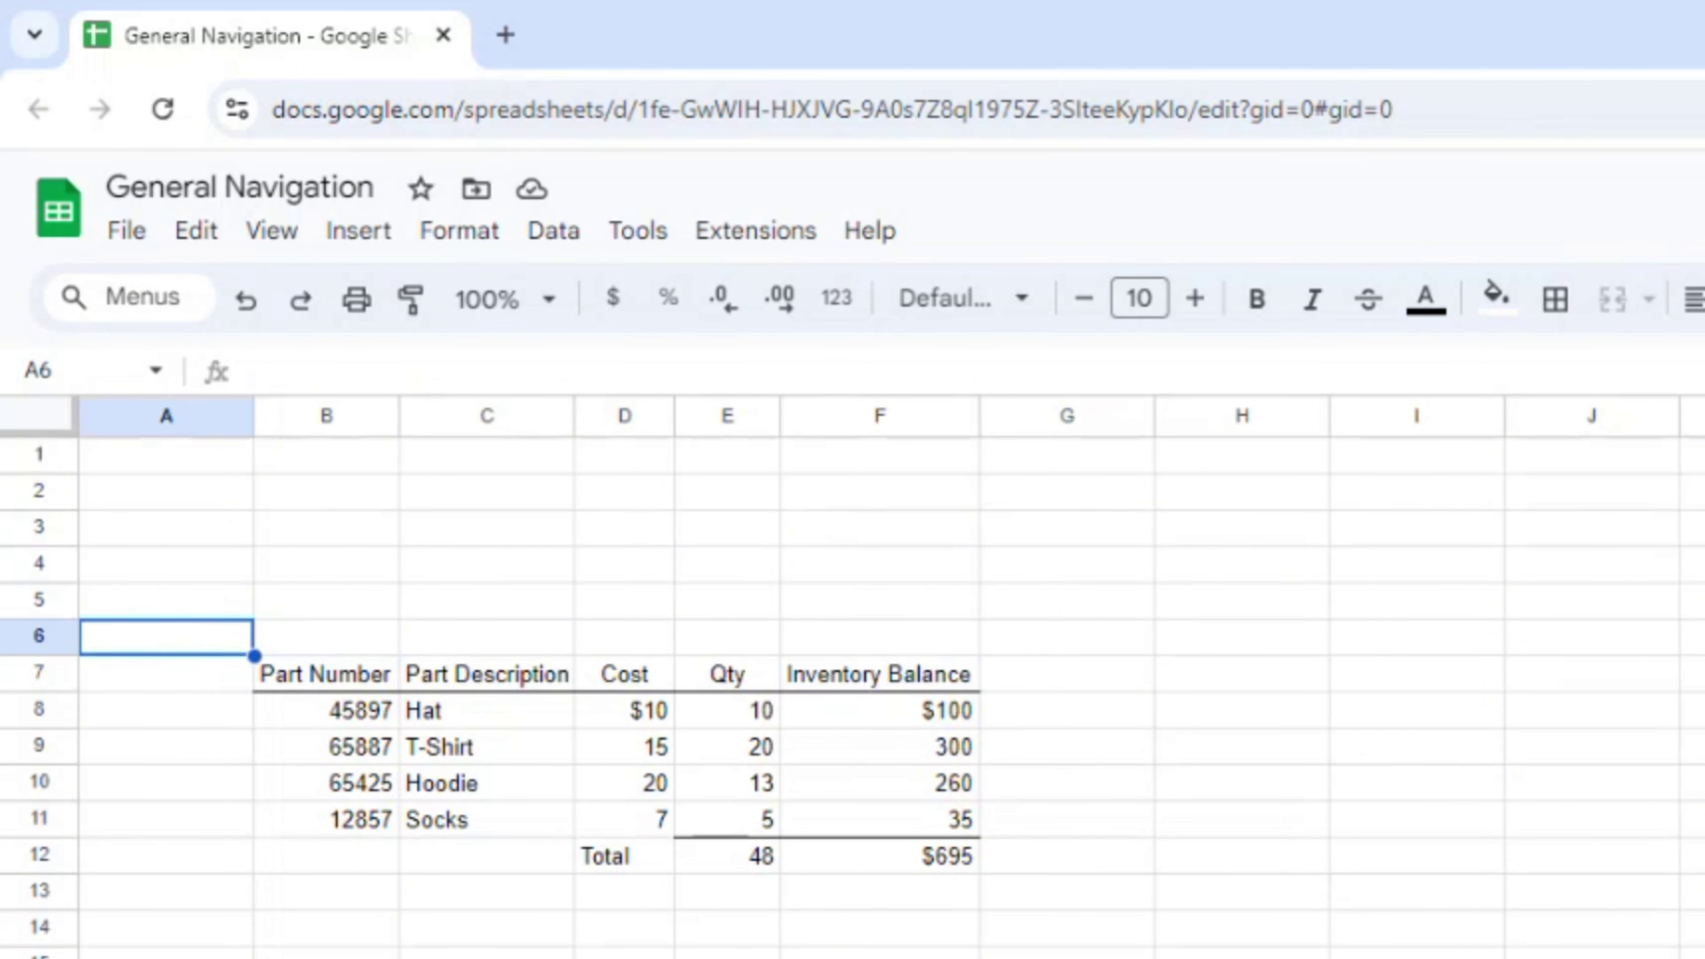
- Move the active cell forward along row 6 from A6 to E6, and back again to B6
key(Tab)
key(Tab)
key(Tab)
key(Tab)
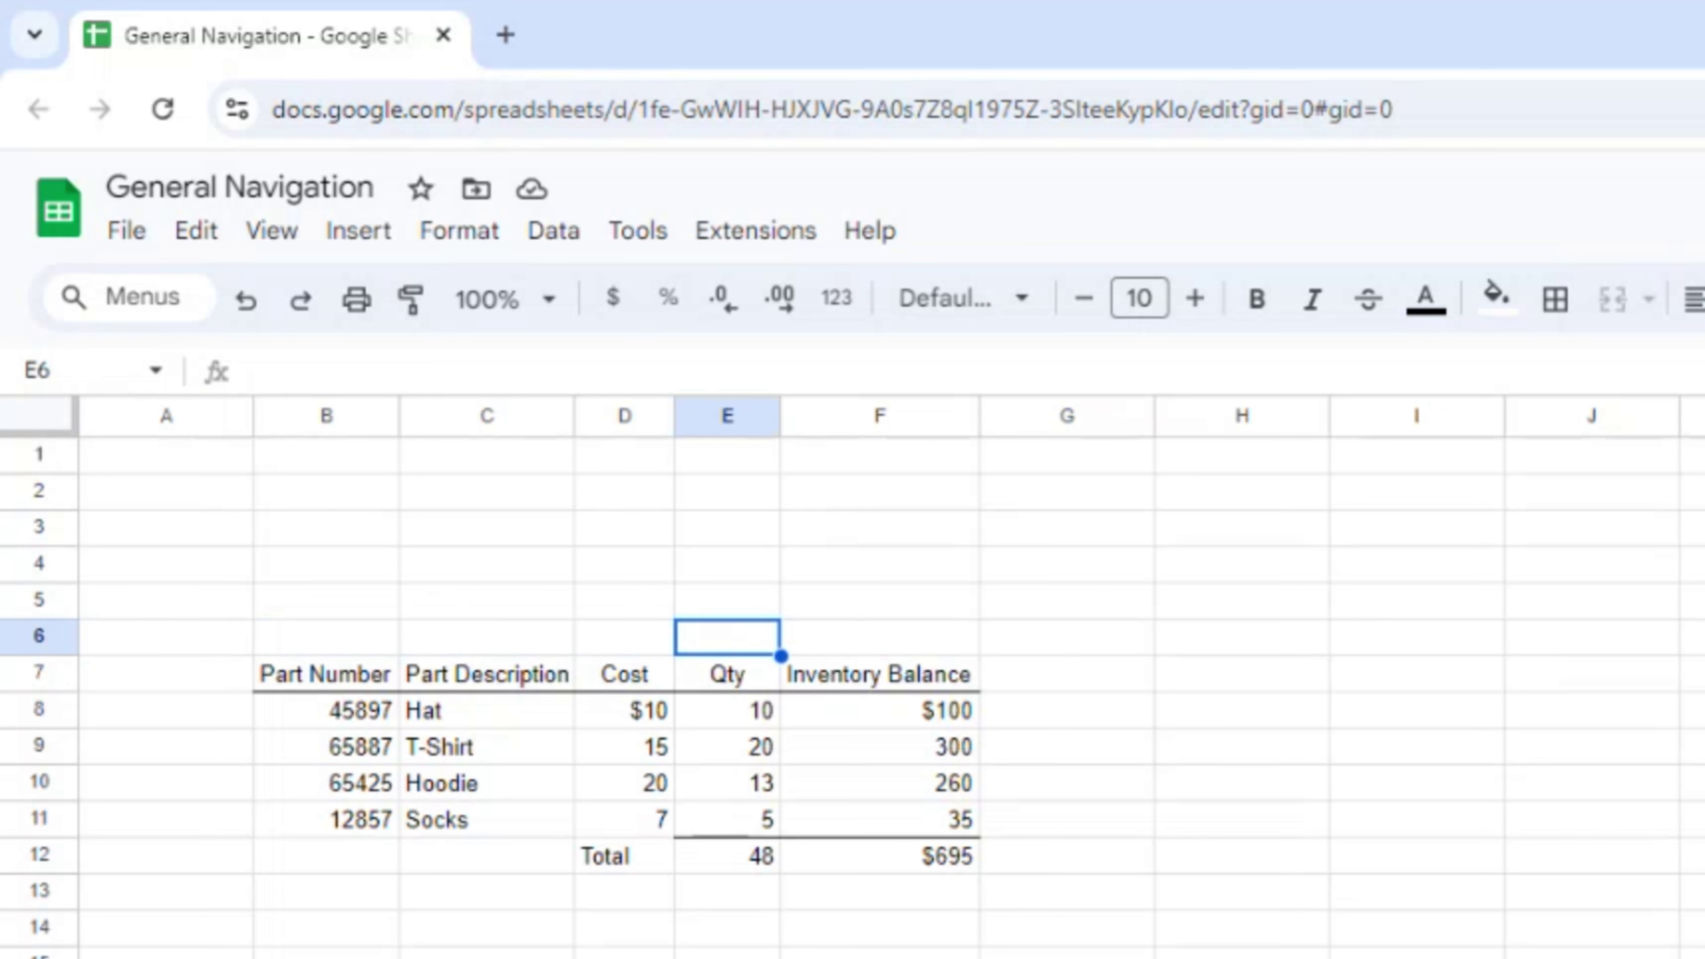
key(shift+Tab)
key(shift+Tab)
key(shift+Tab)
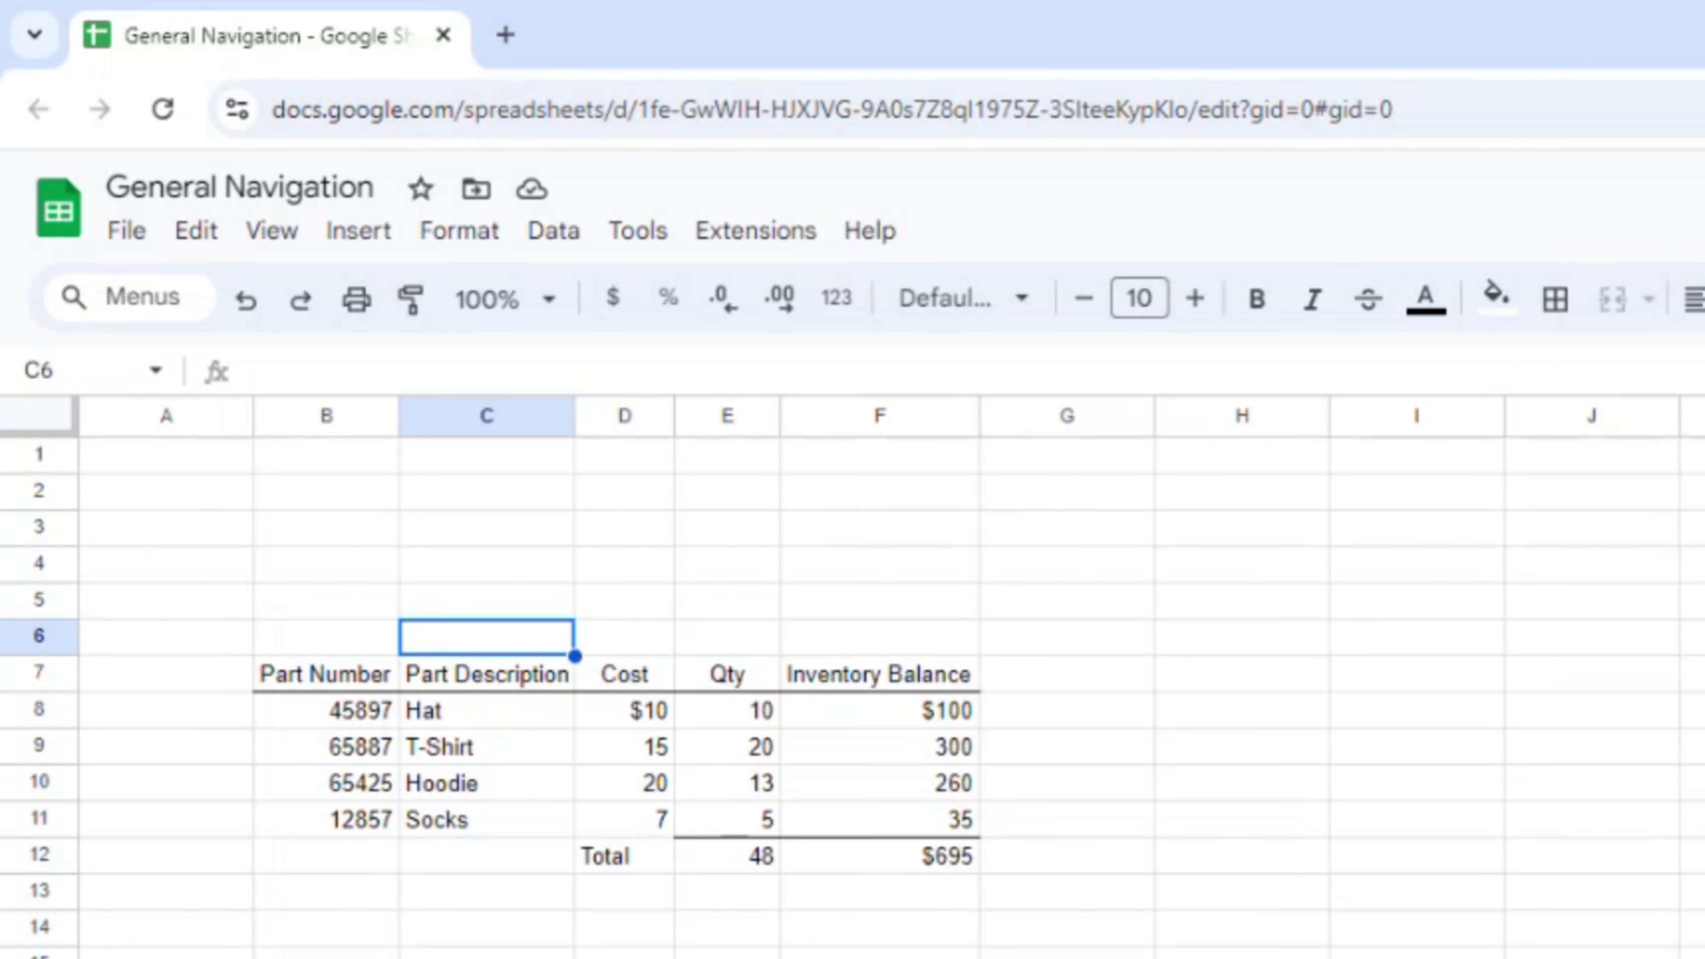
- Enter 1, 2 and 3 across B2:D2, finishing the row so the active cell returns to B3
key(Up)
key(Up)
key(Up)
key(Up)
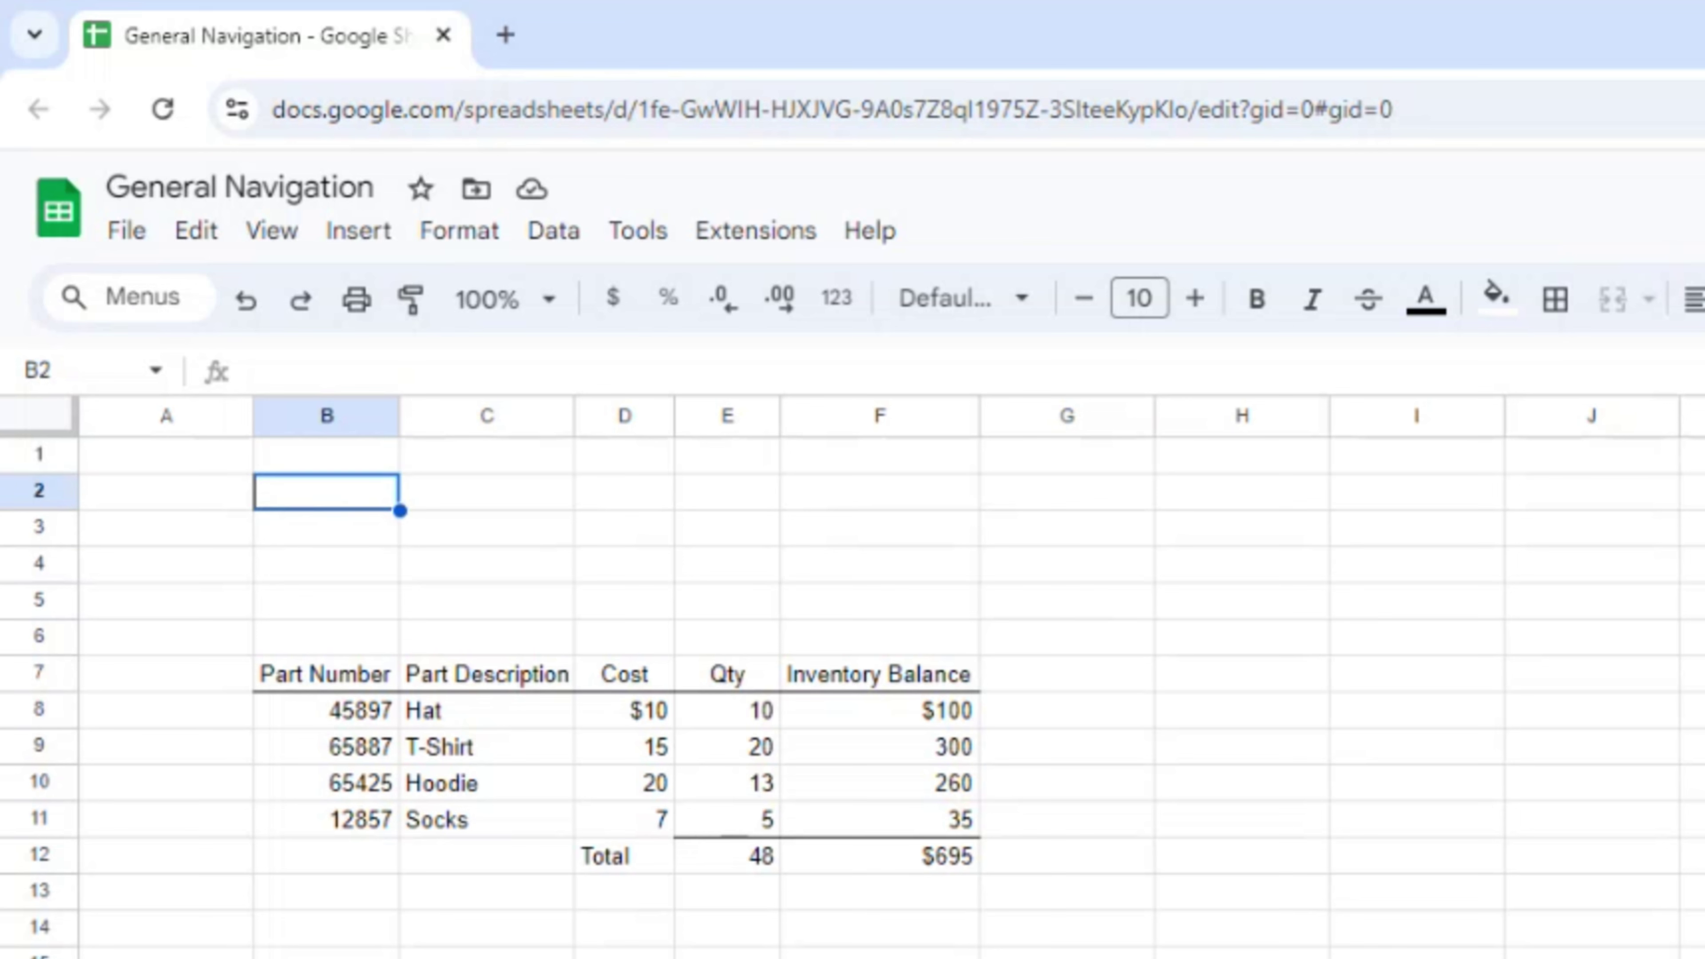
text(1)
key(Tab)
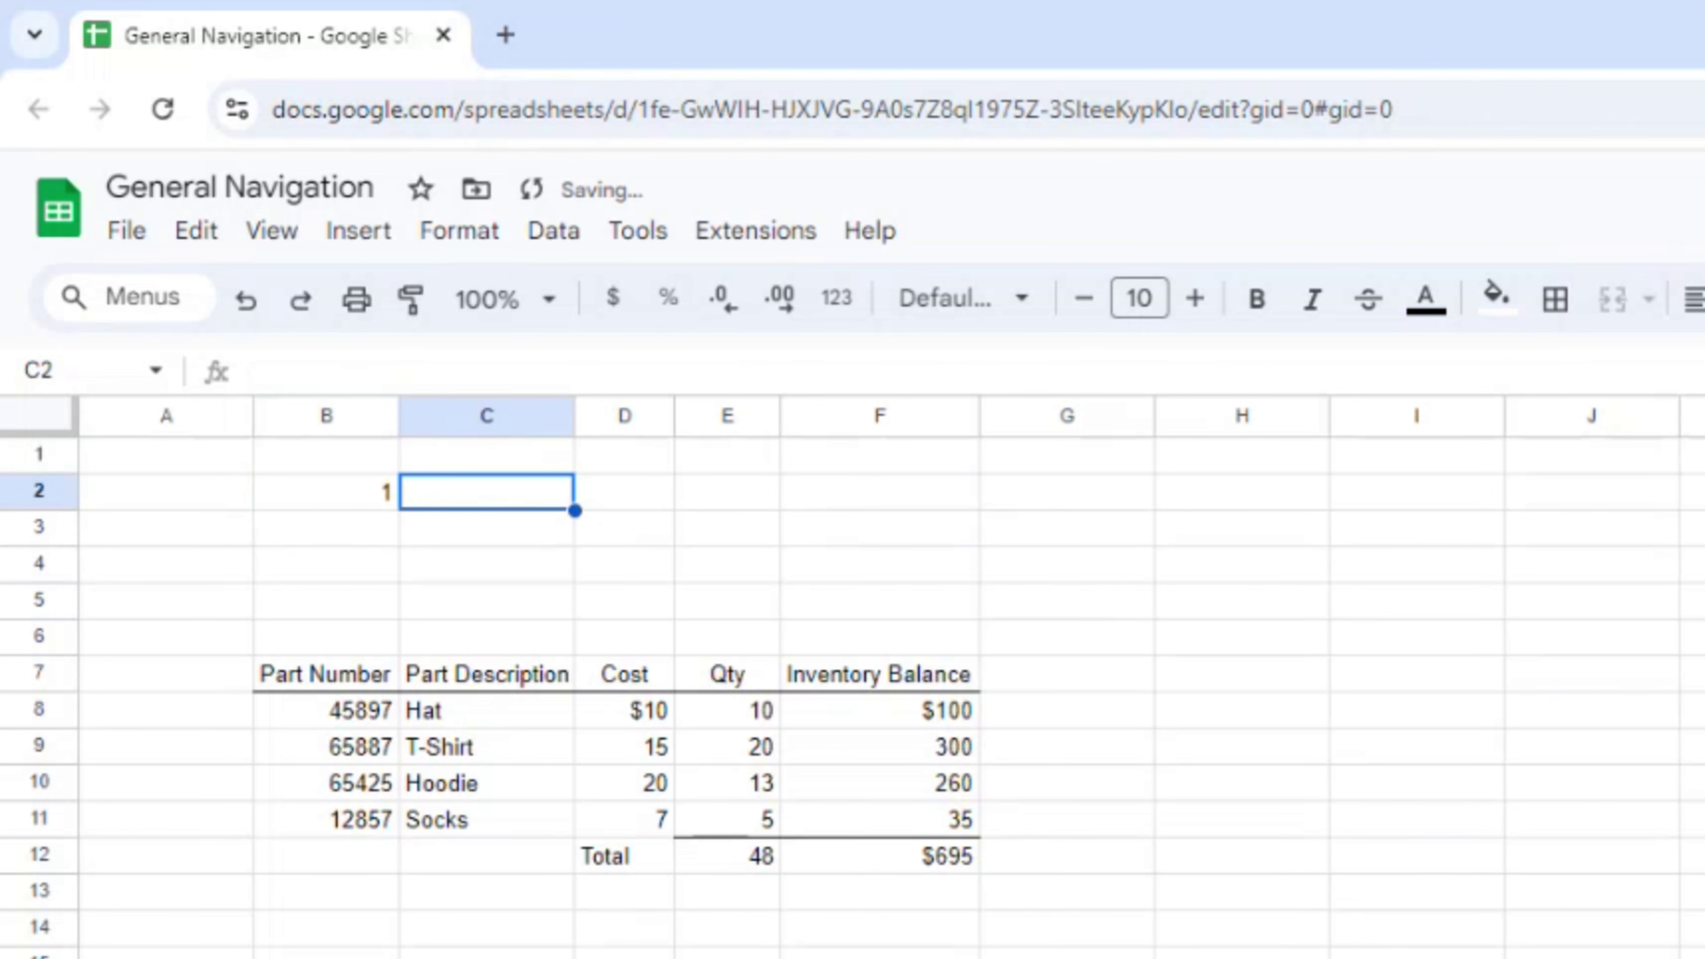
text(2)
key(Tab)
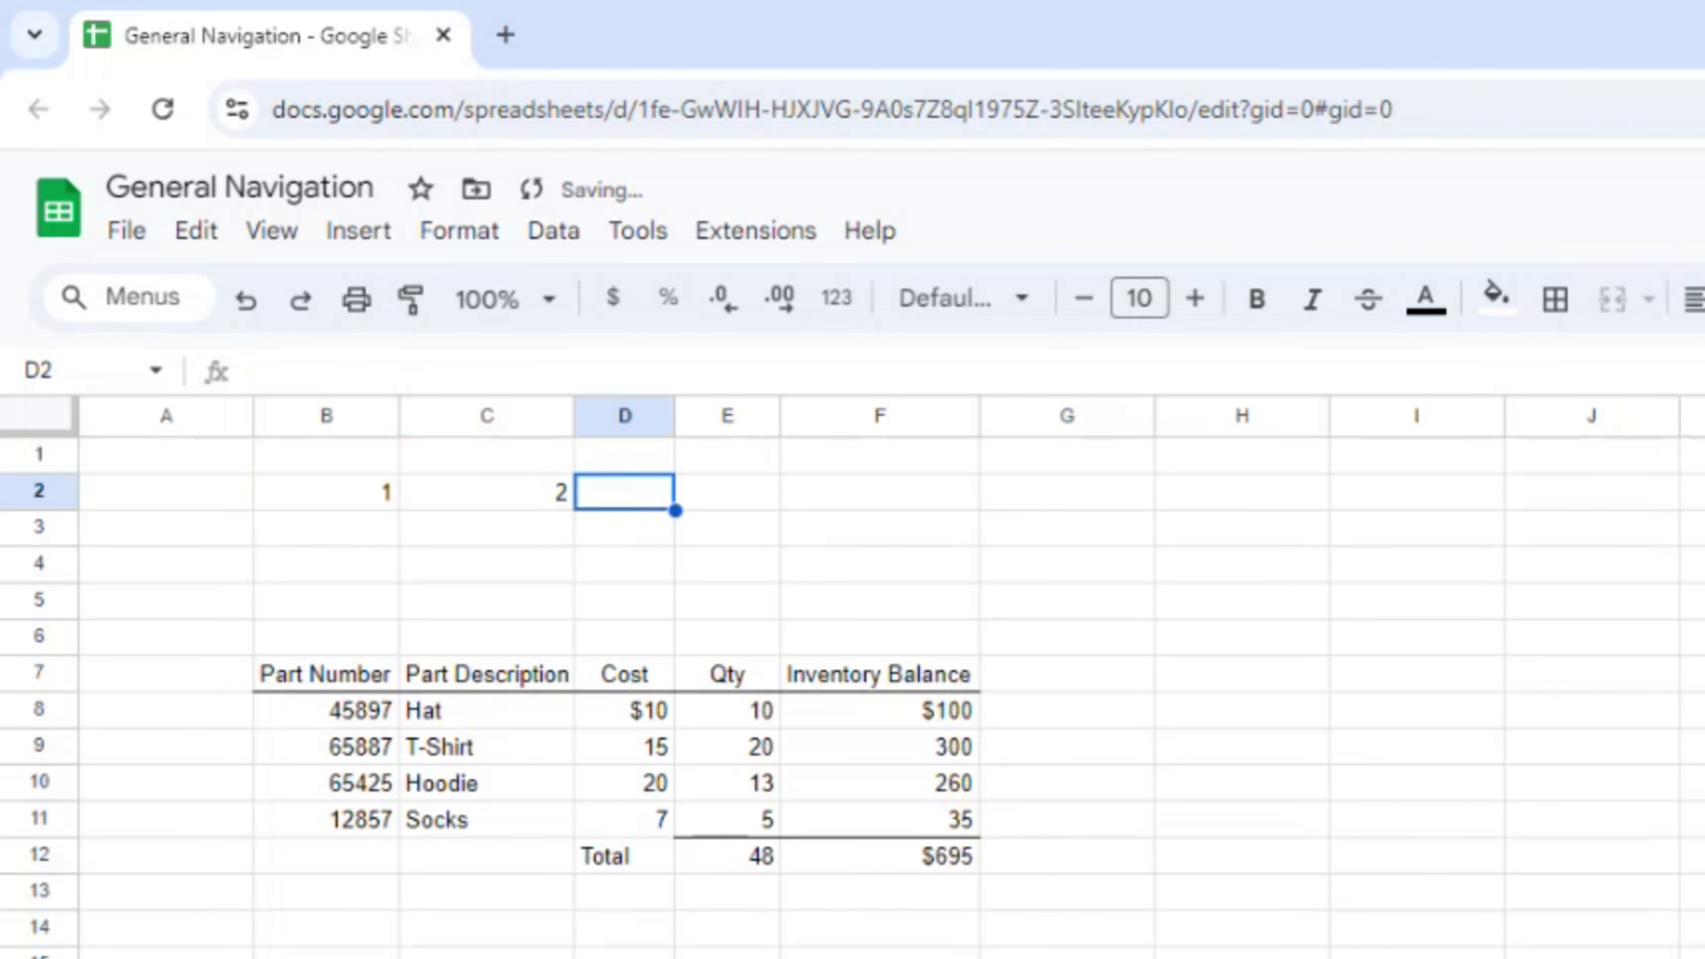
text(3)
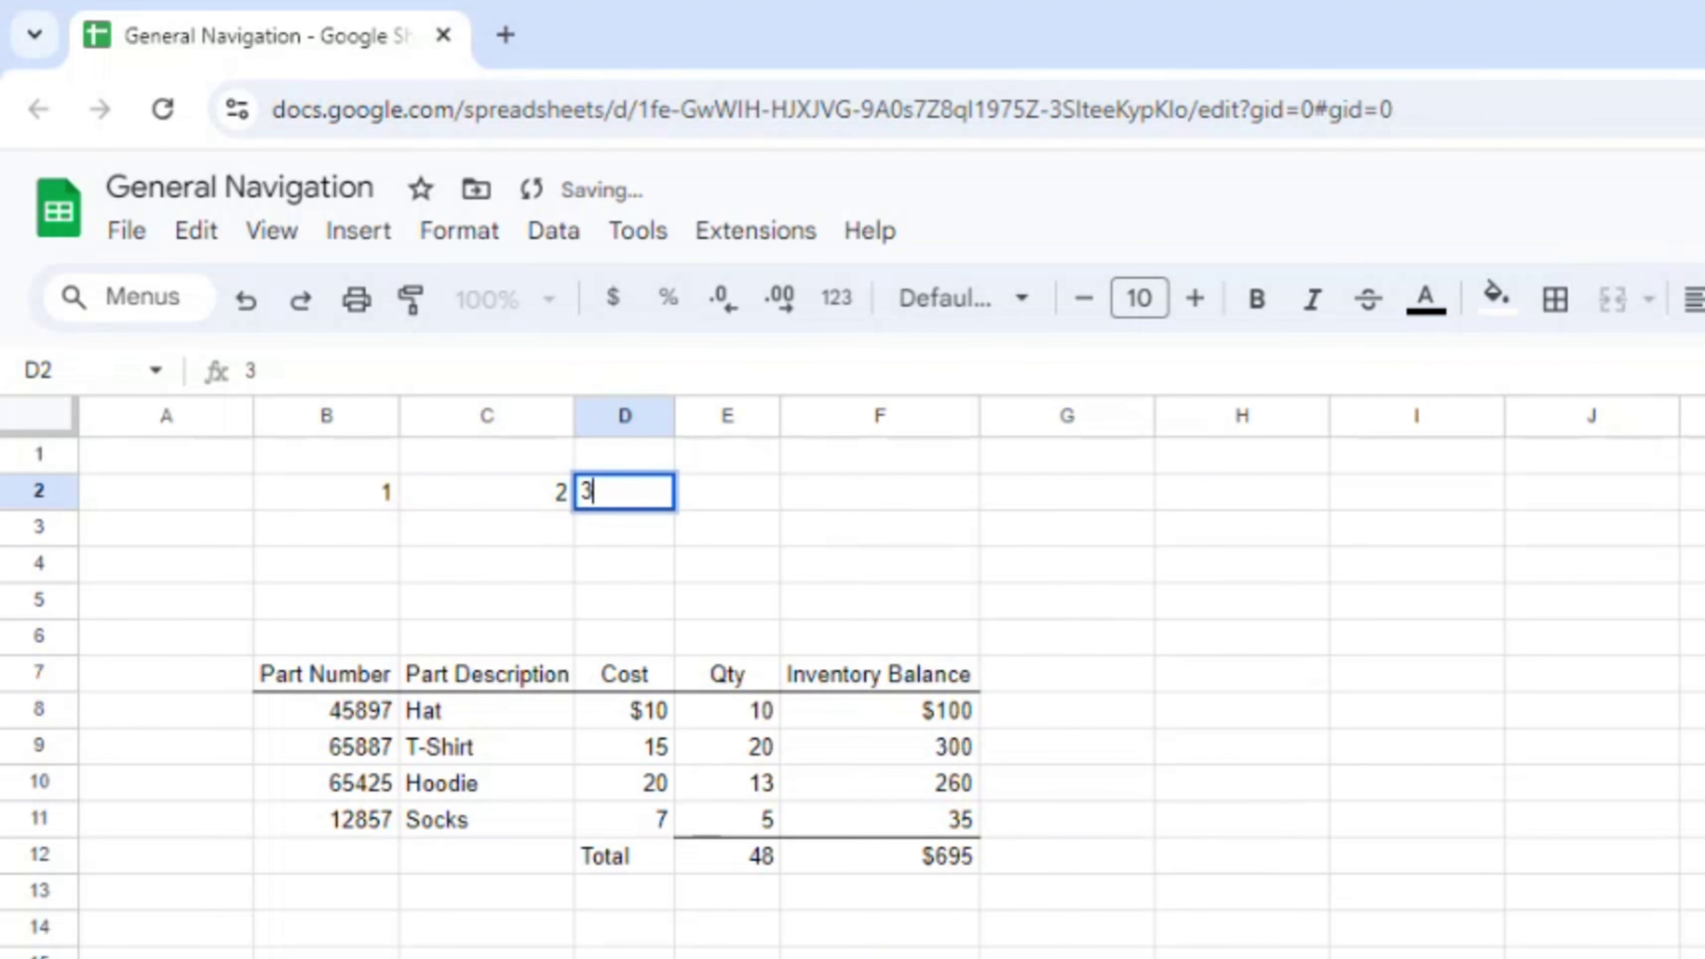
key(Return)
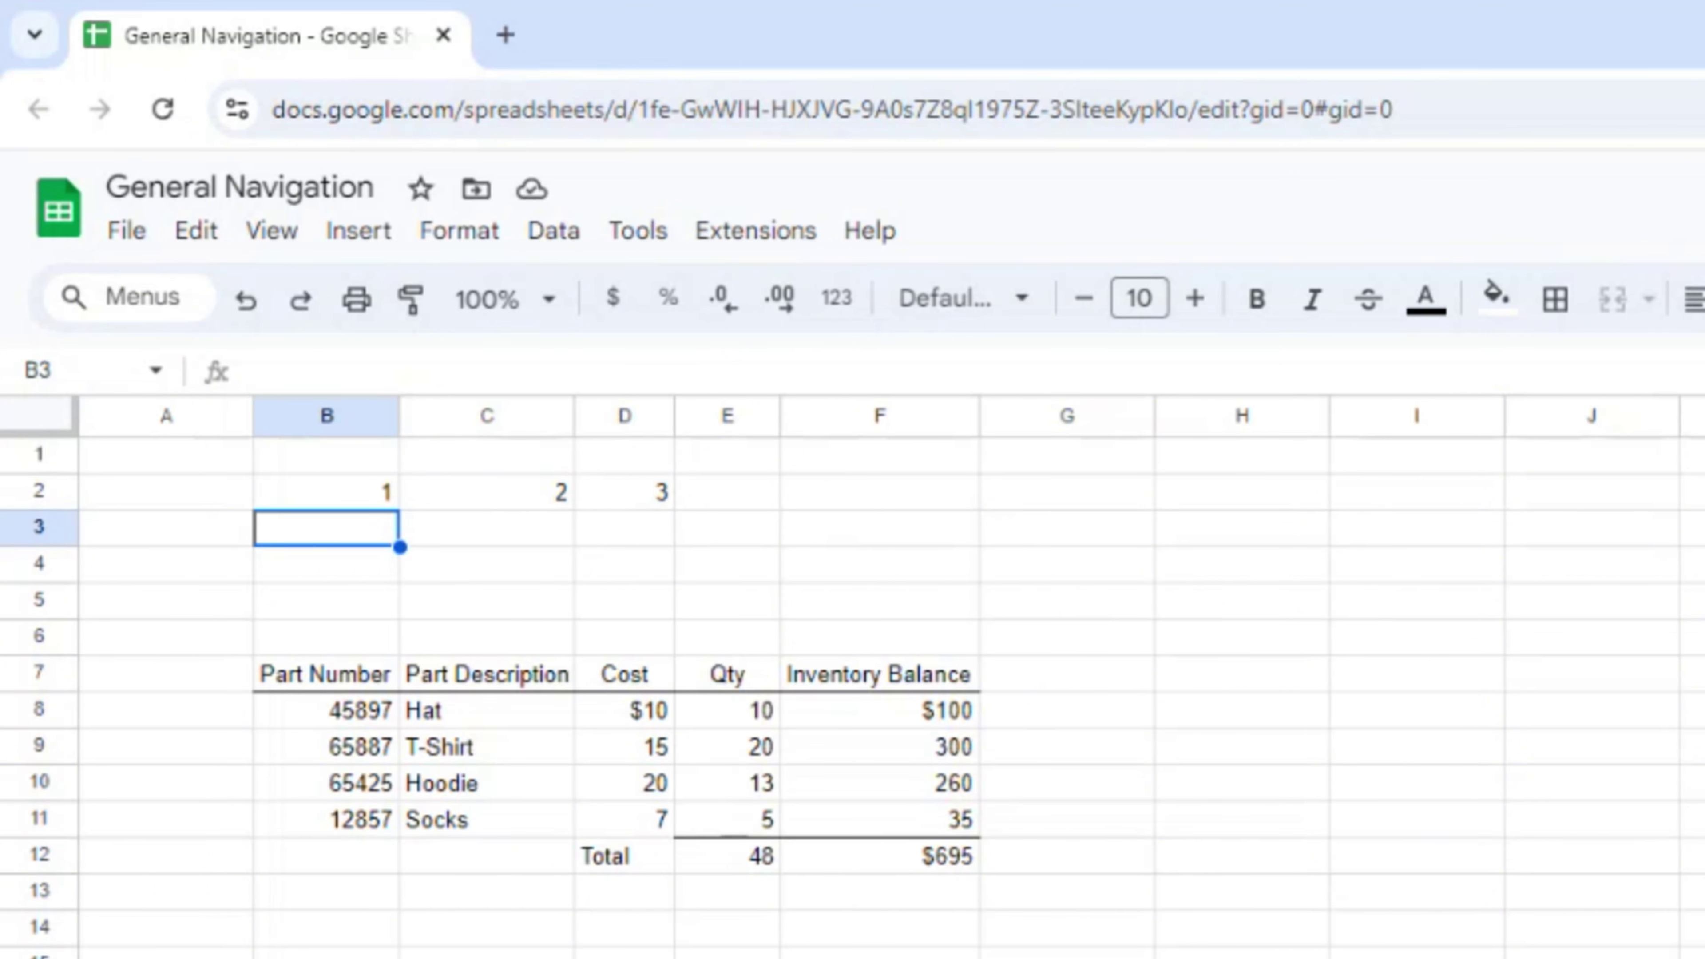
- Enter 1, 2 and 3 across B5:D5, finishing the row with the active cell moving up to B4
key(Down)
key(Down)
text(1)
key(Tab)
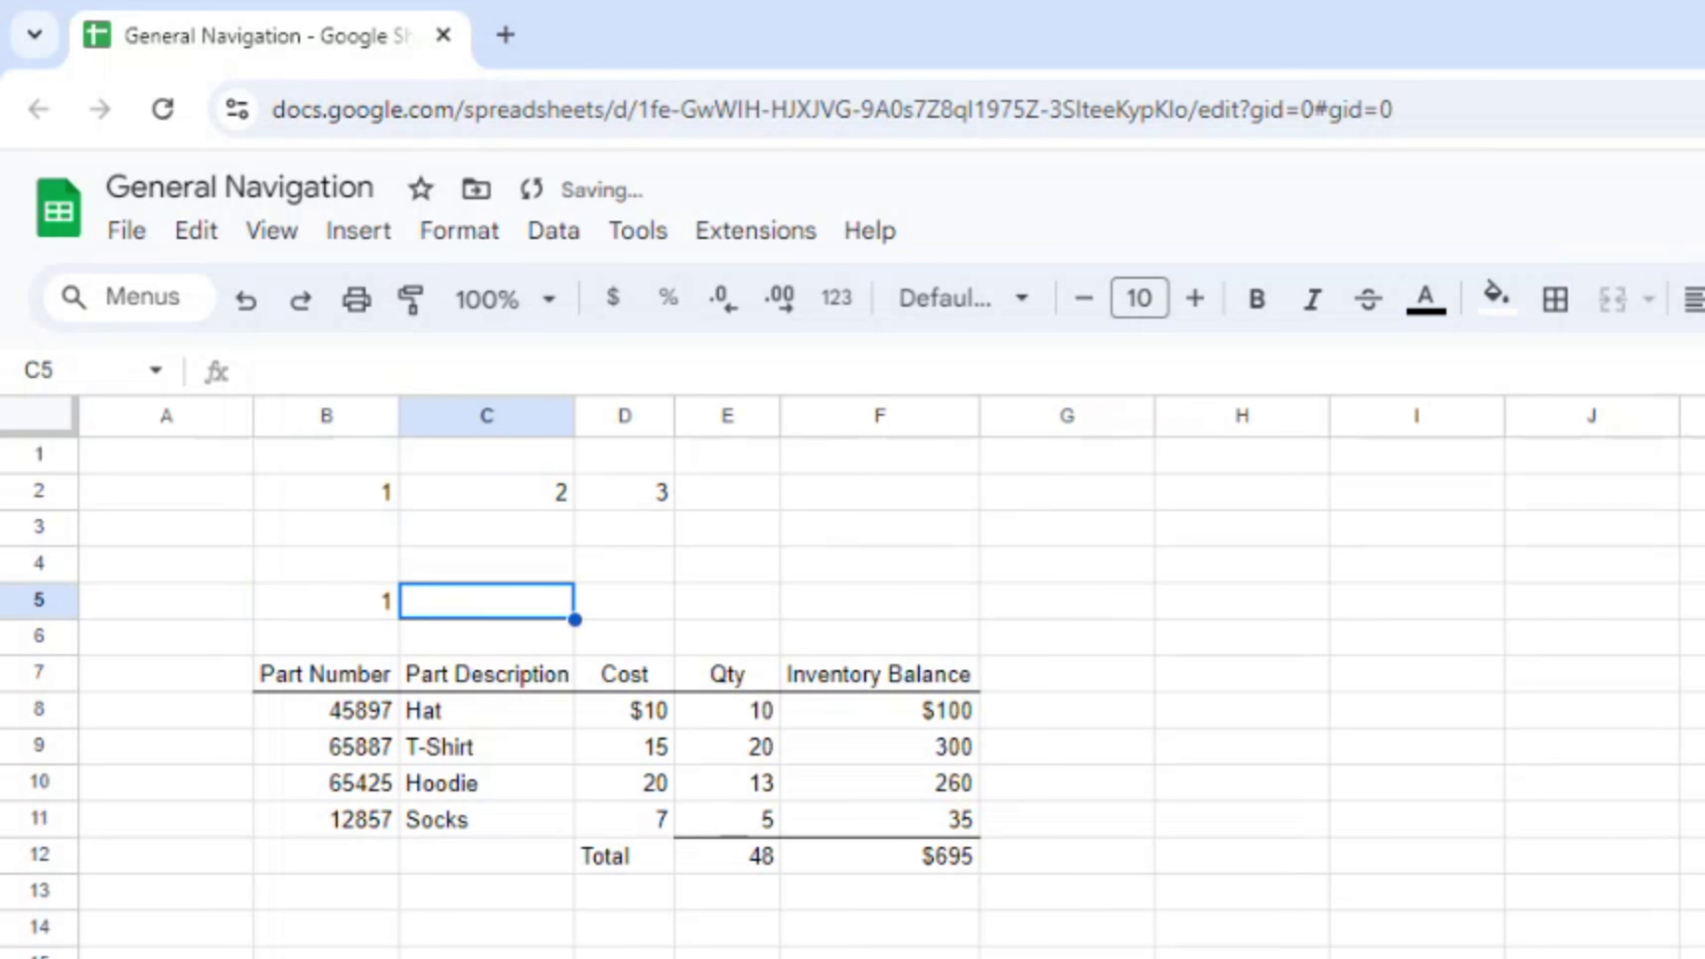
text(2)
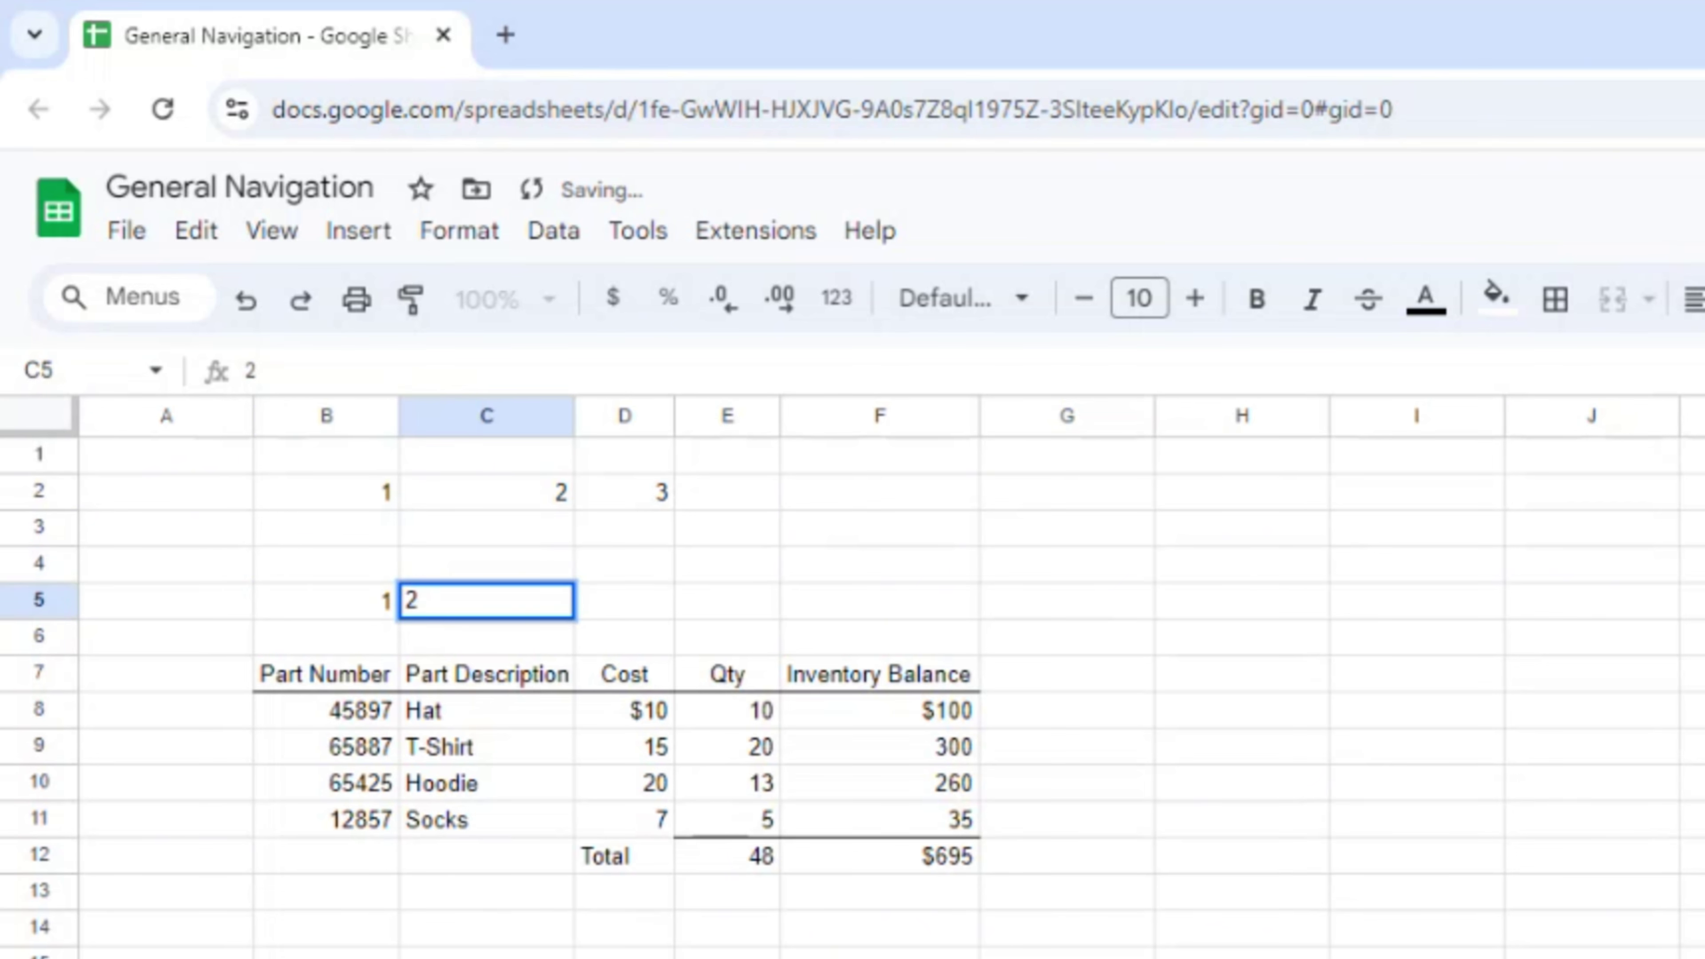
key(Tab)
text(3)
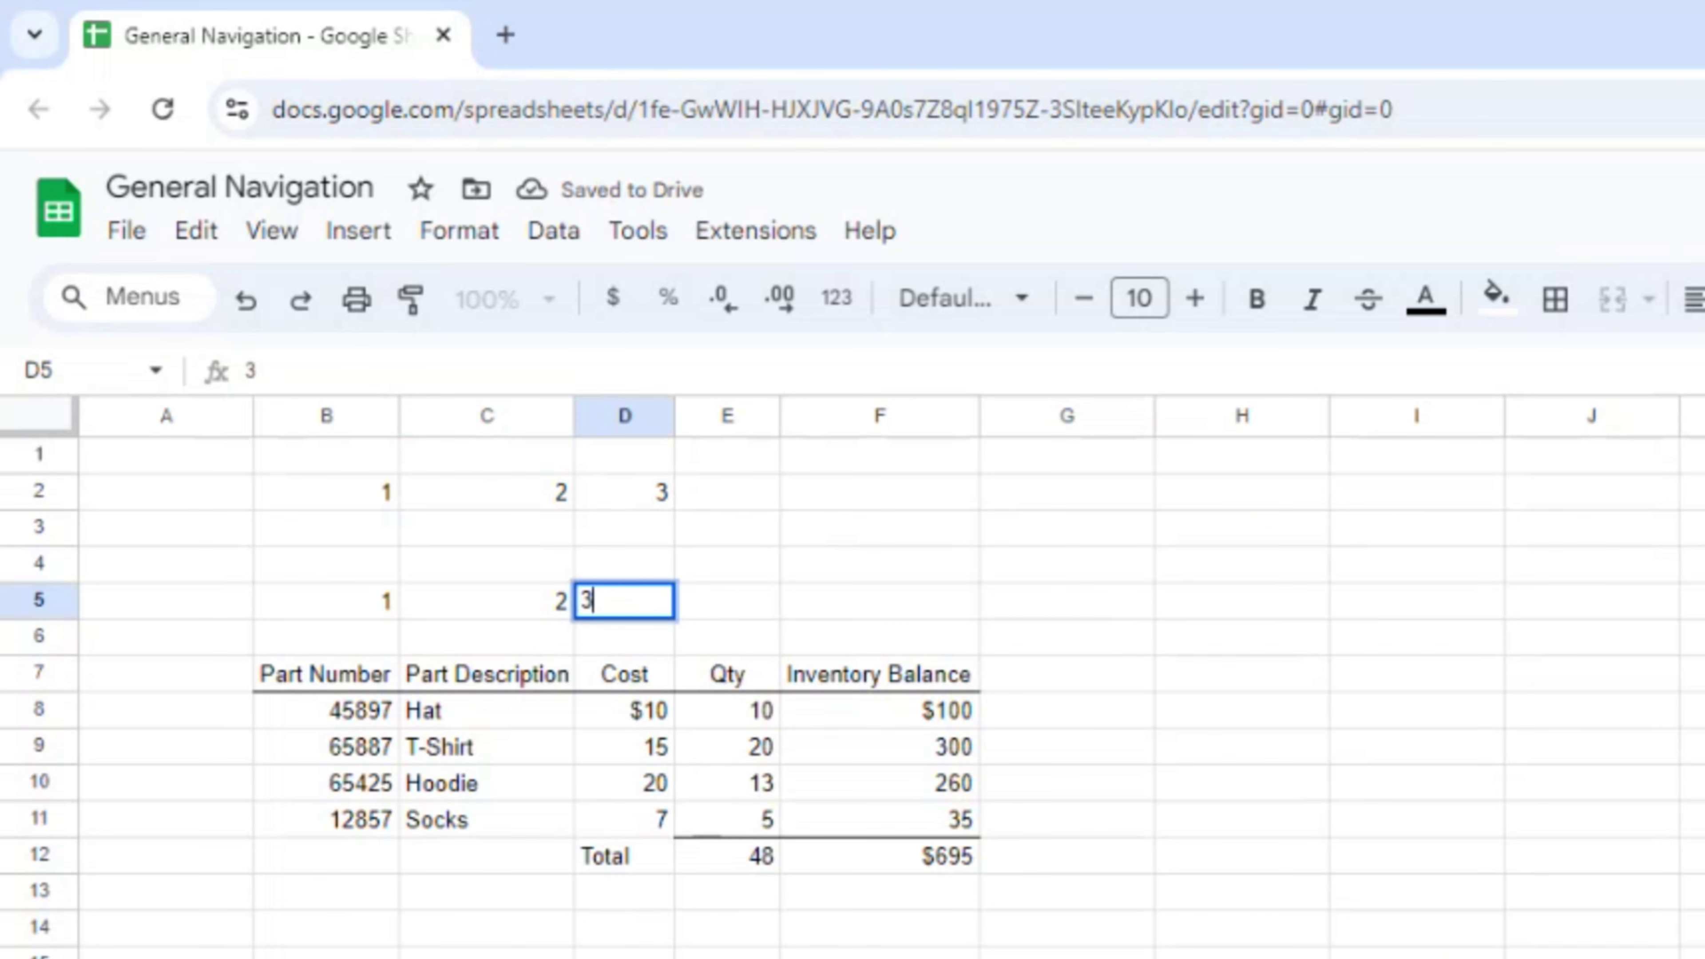
key(shift+Return)
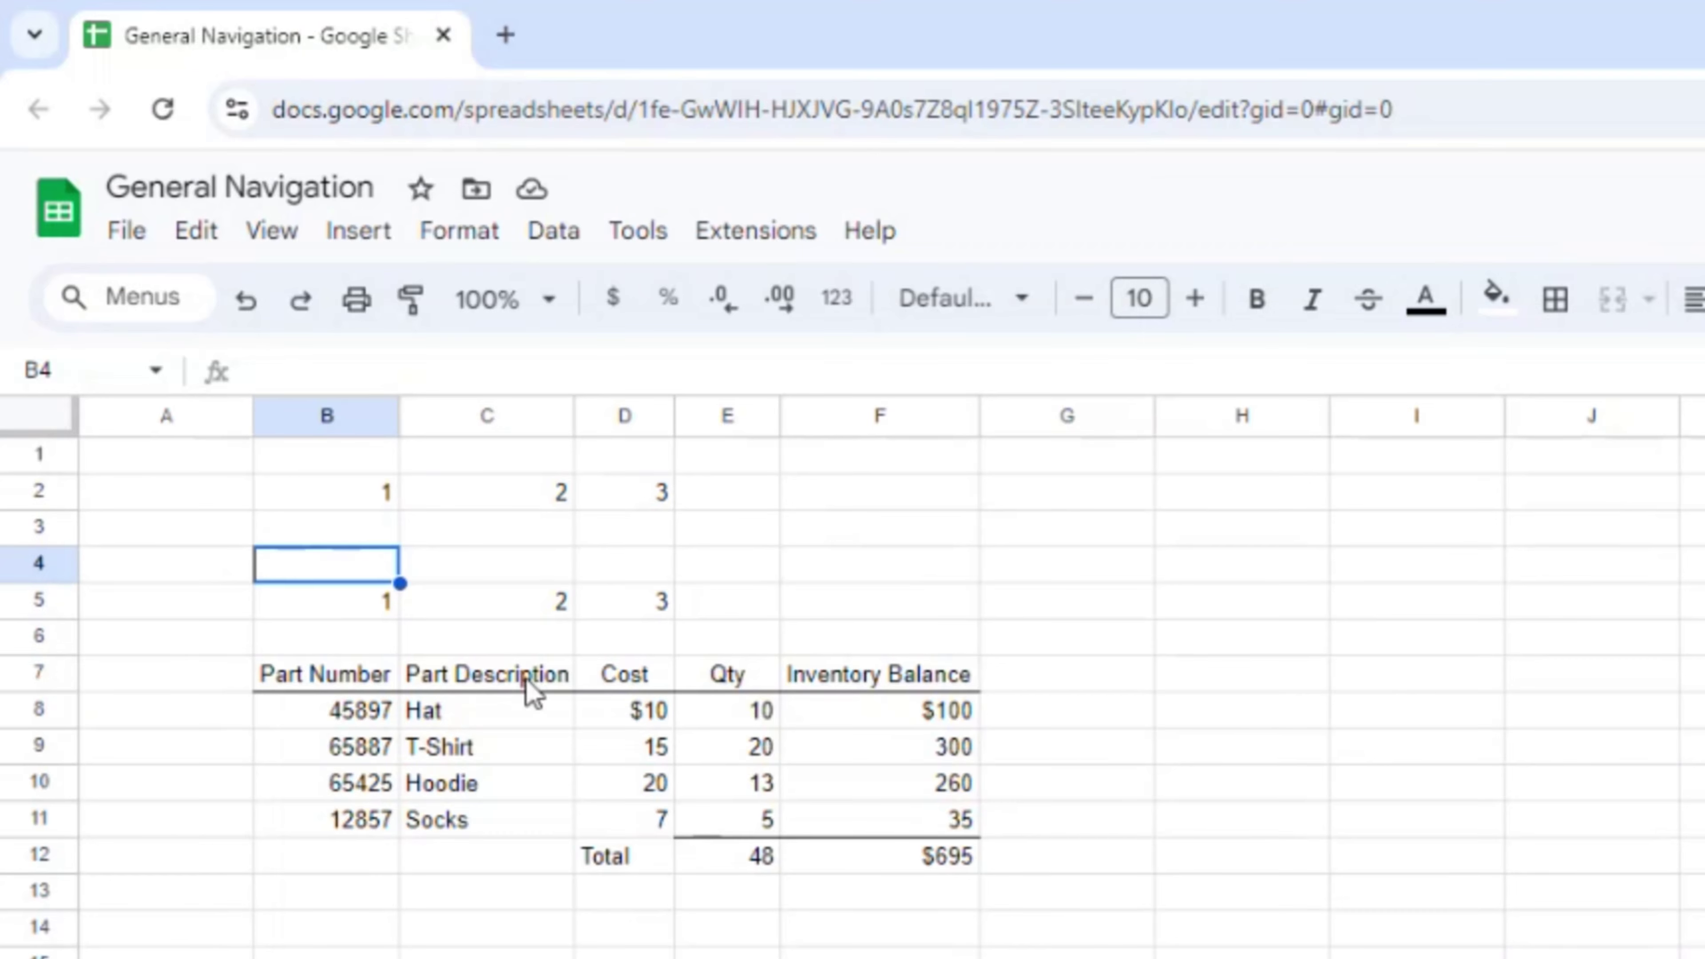
- Jump around the edges of the inventory table from B7 to B11, F11, F7 and back to B7
click(297, 675)
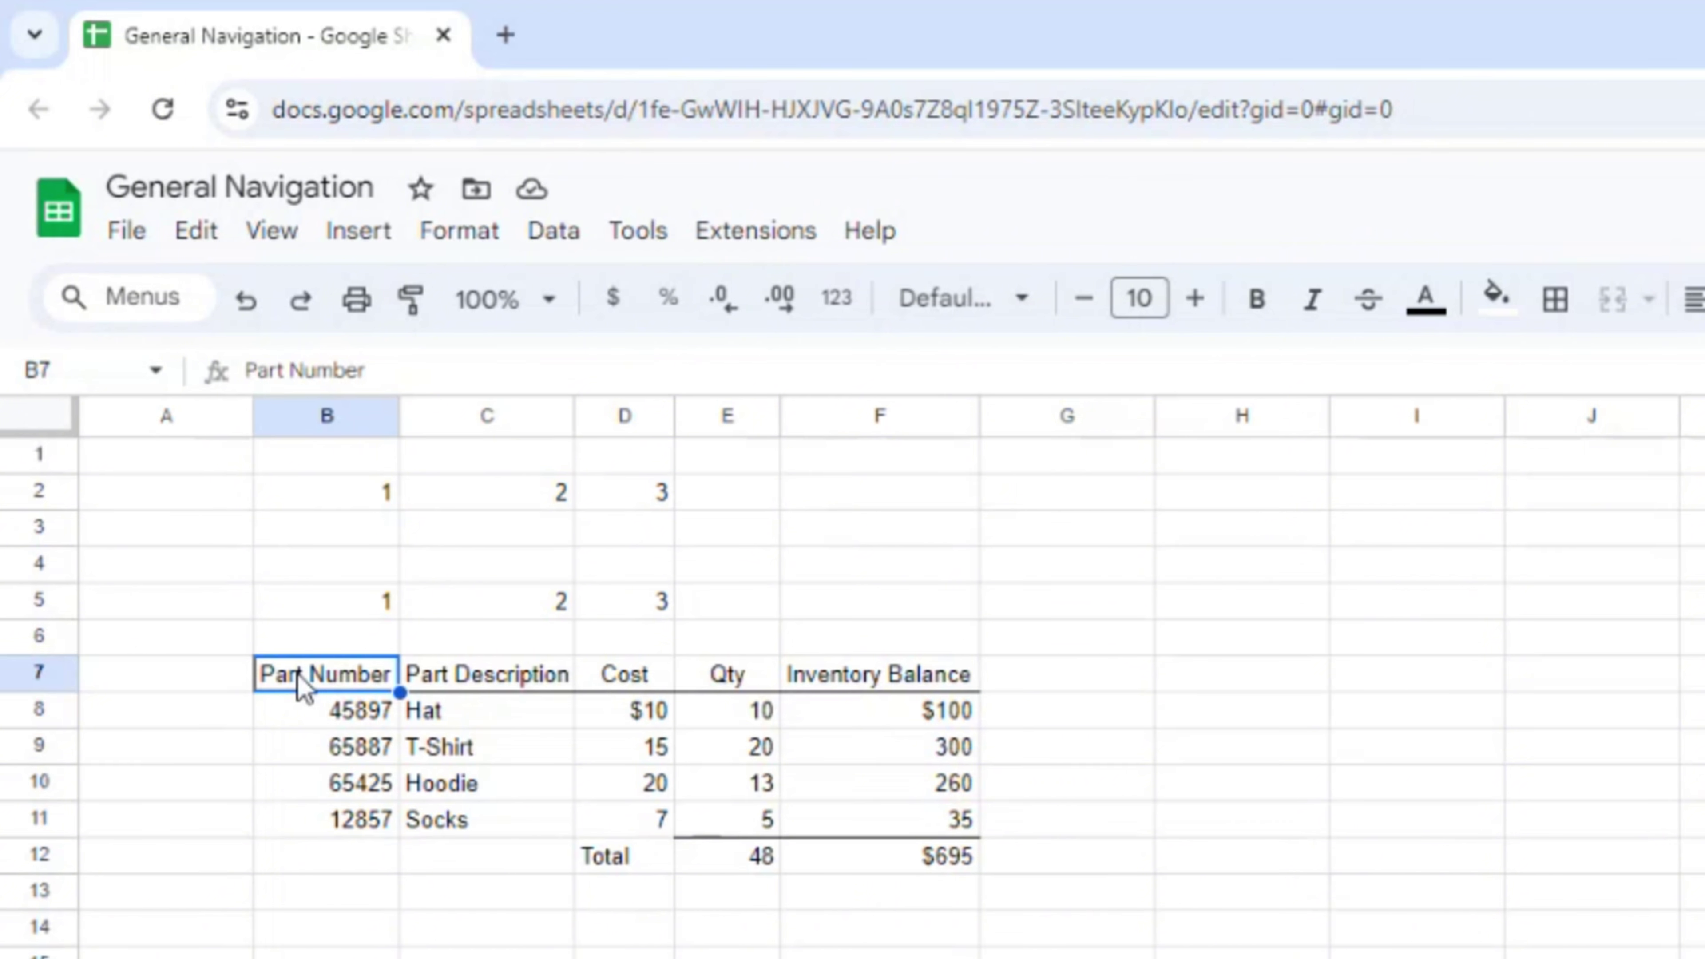
key(ctrl+Down)
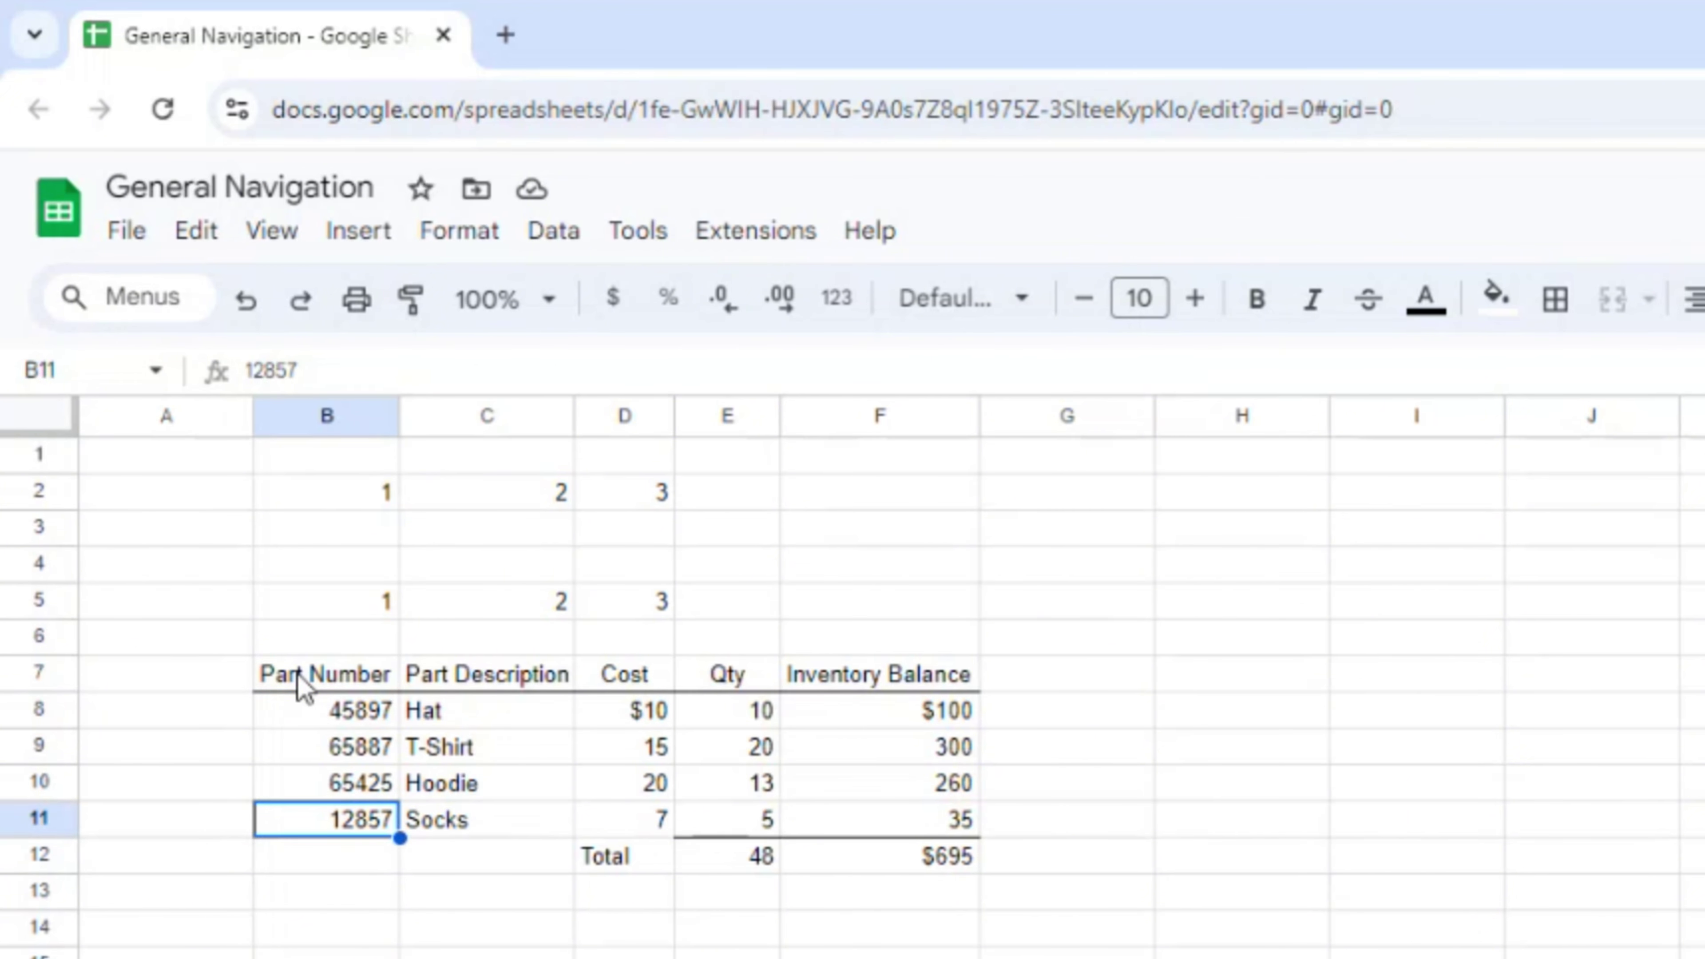
key(ctrl+Right)
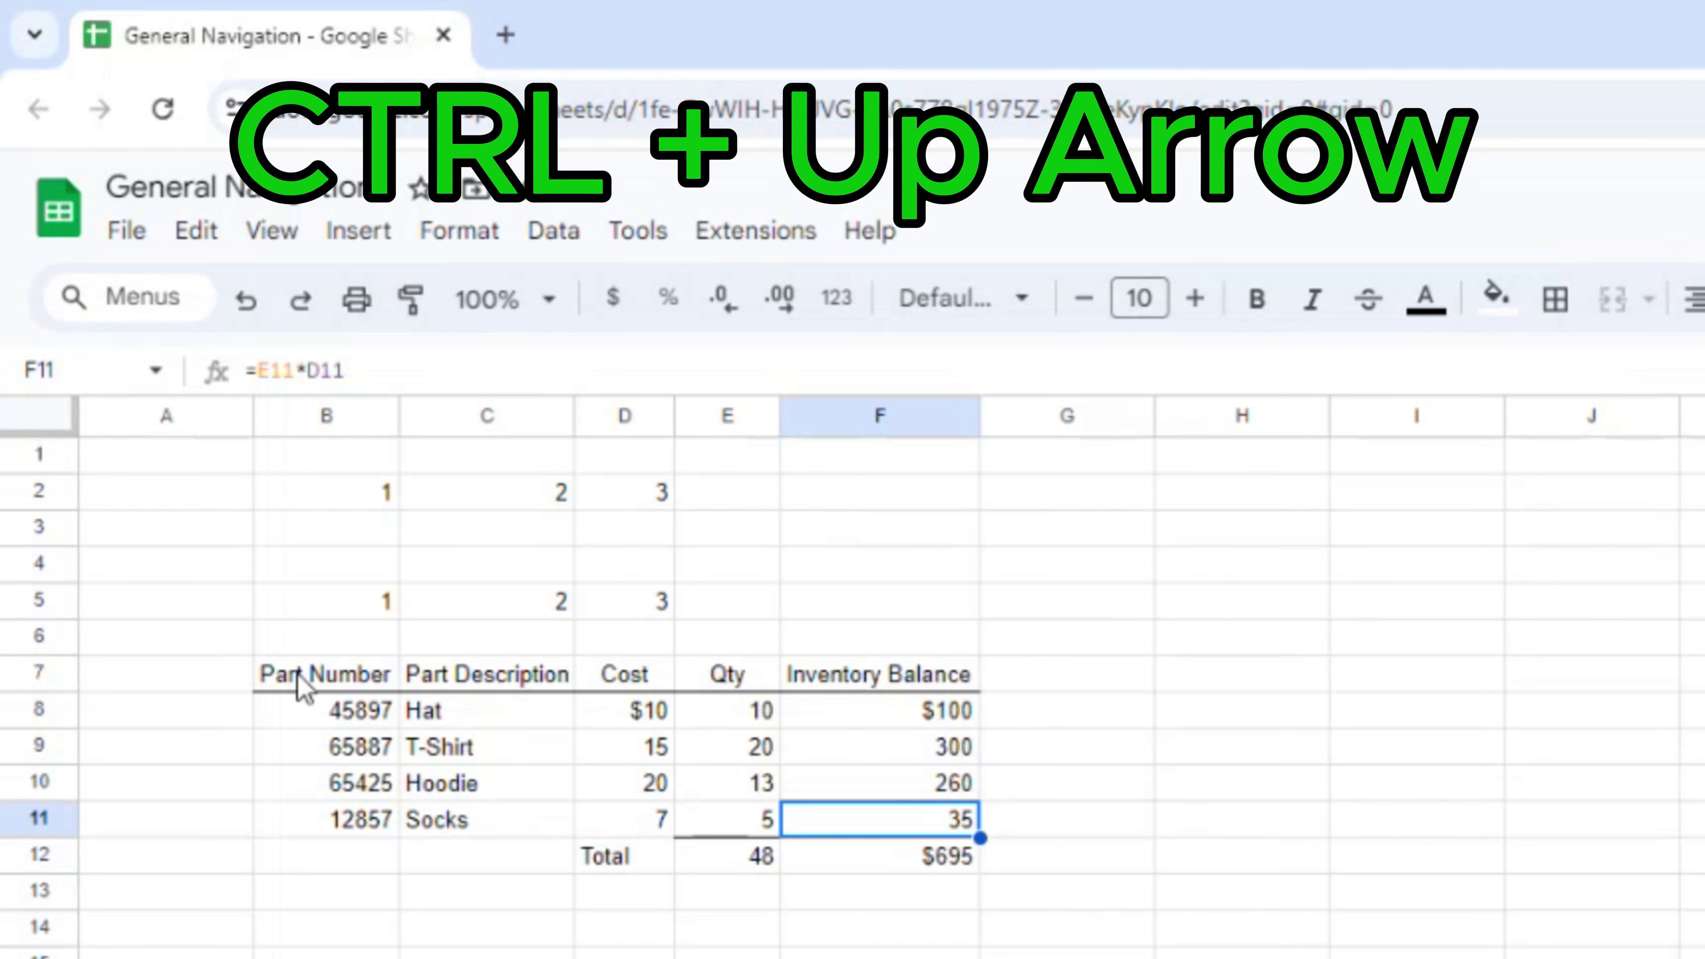
key(ctrl+Up)
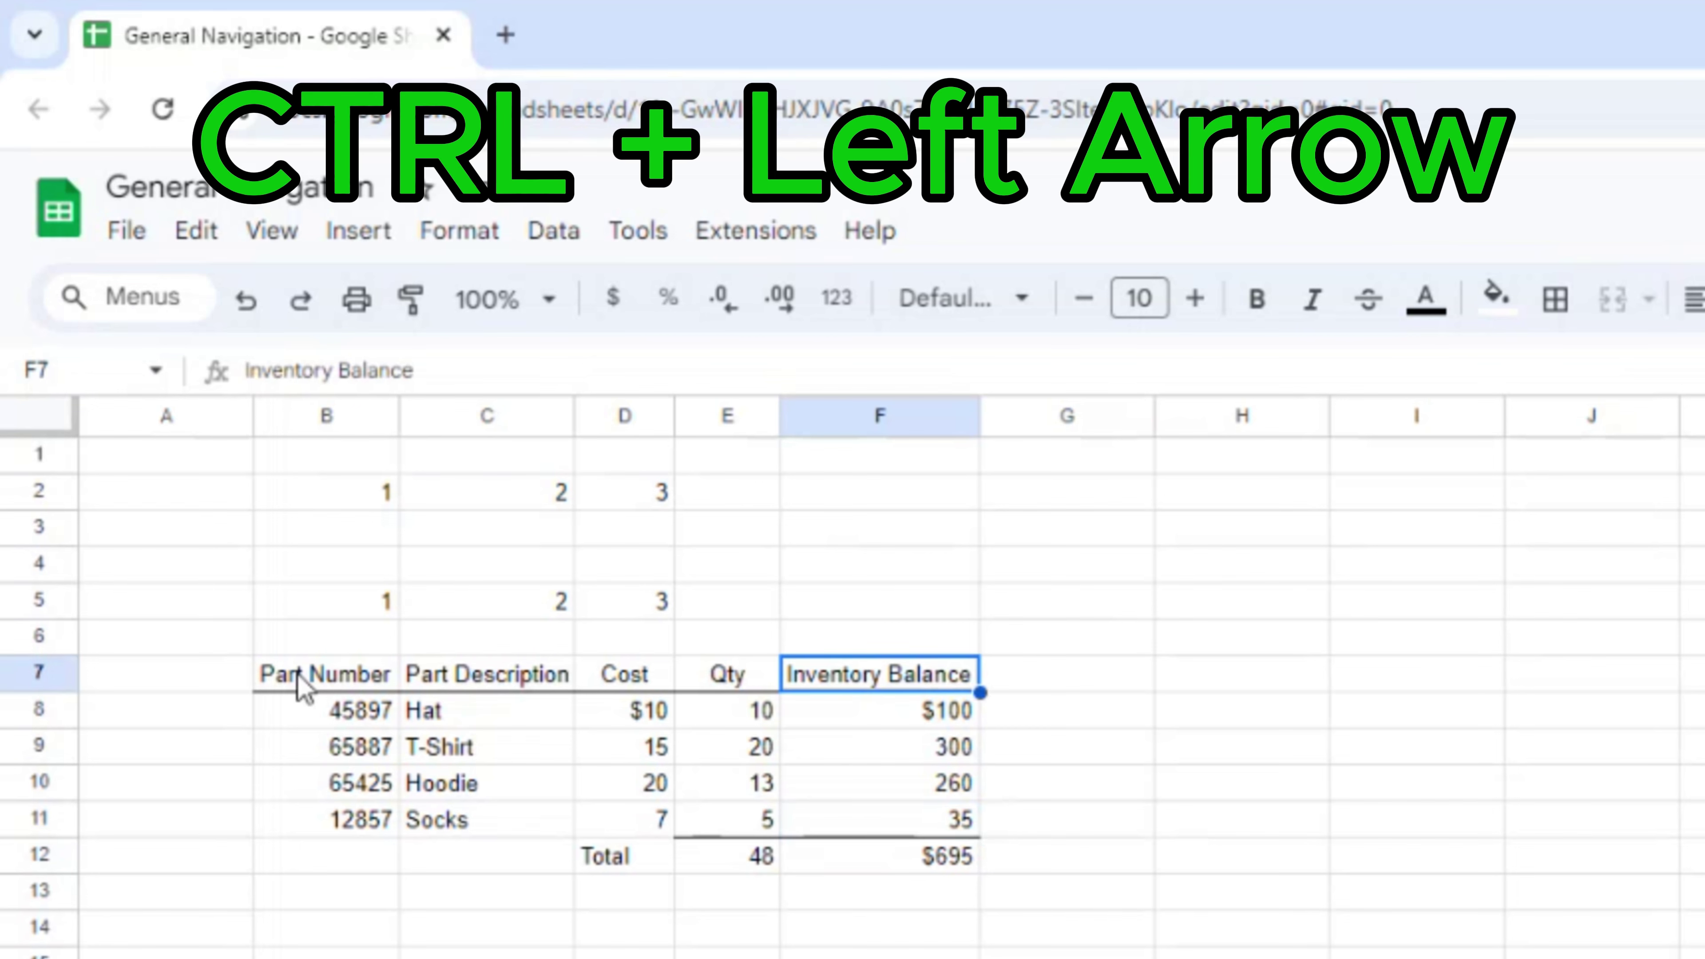
key(ctrl+Left)
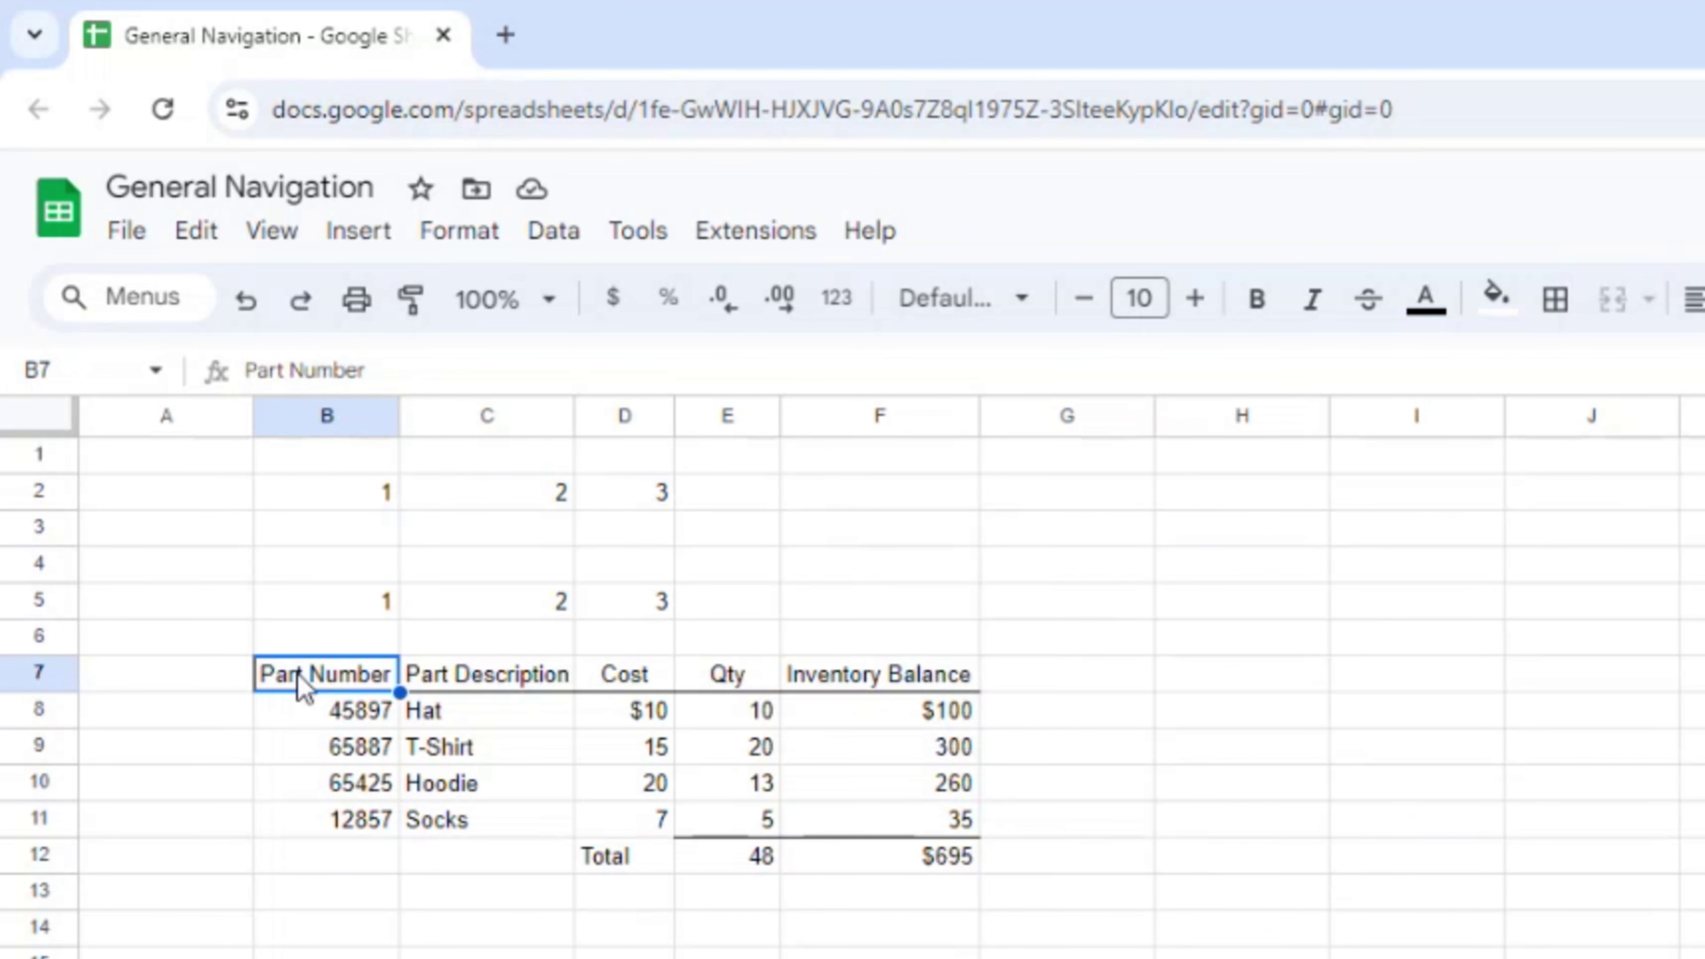
- Move to C9 and jump to the row's end at F9, and from D9 jump down to the Total label in D12
key(Down)
key(Down)
key(Right)
key(ctrl+Right)
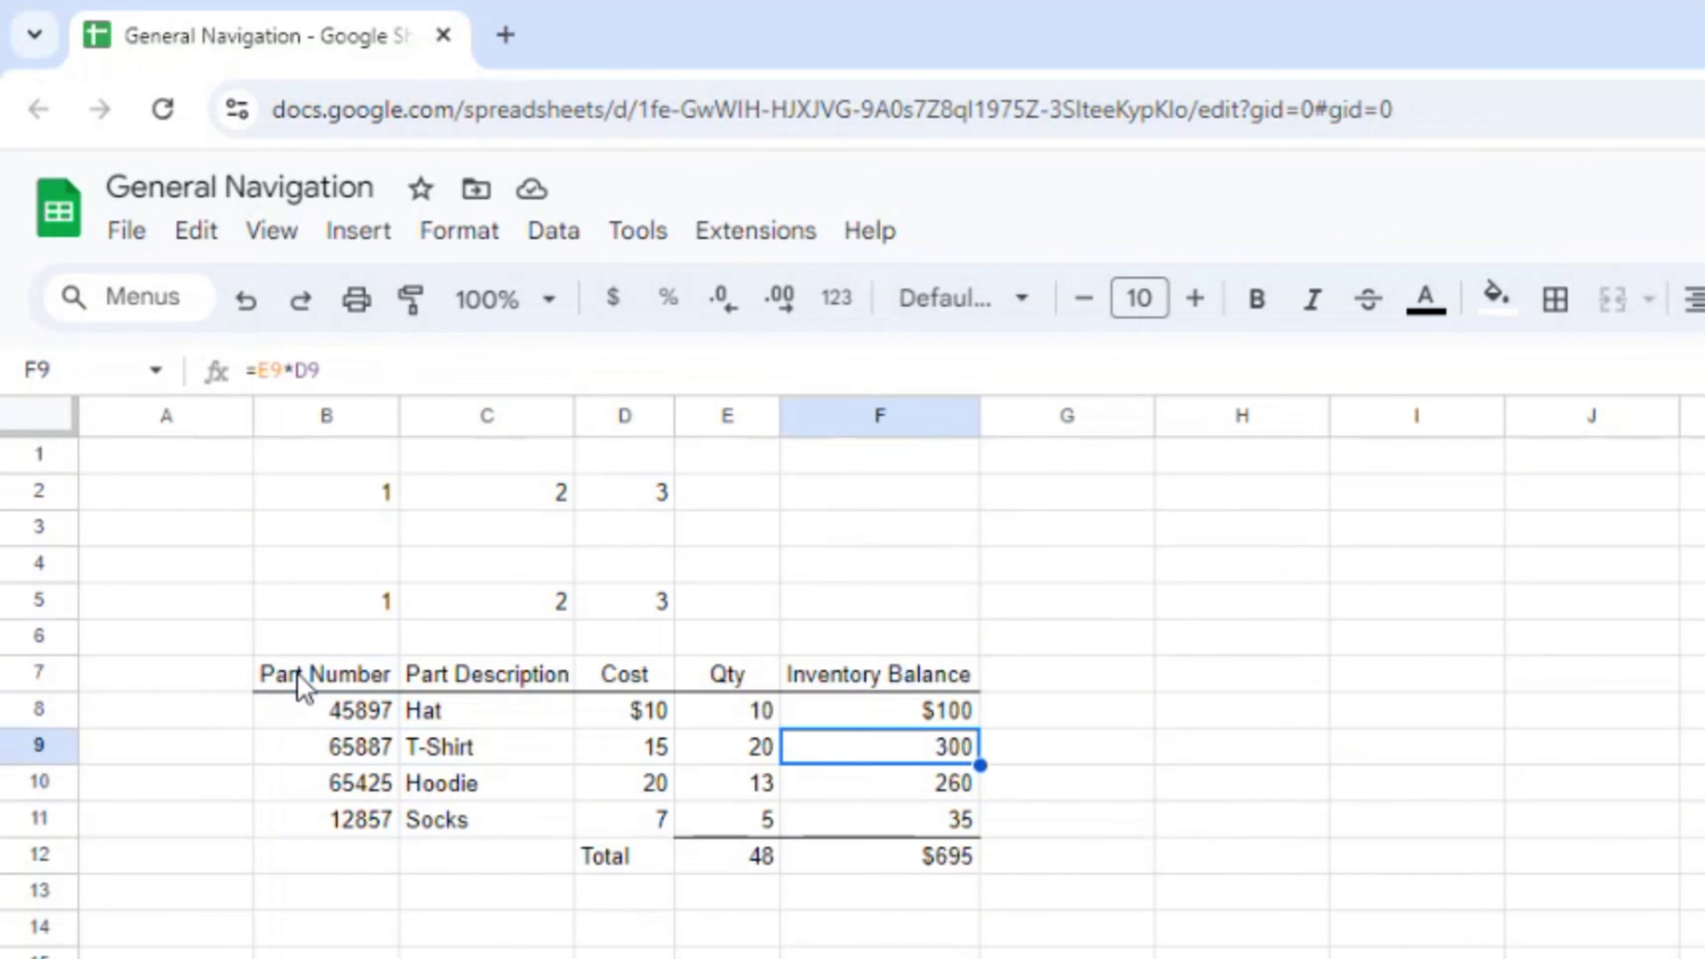
key(Left)
key(Left)
key(ctrl+Down)
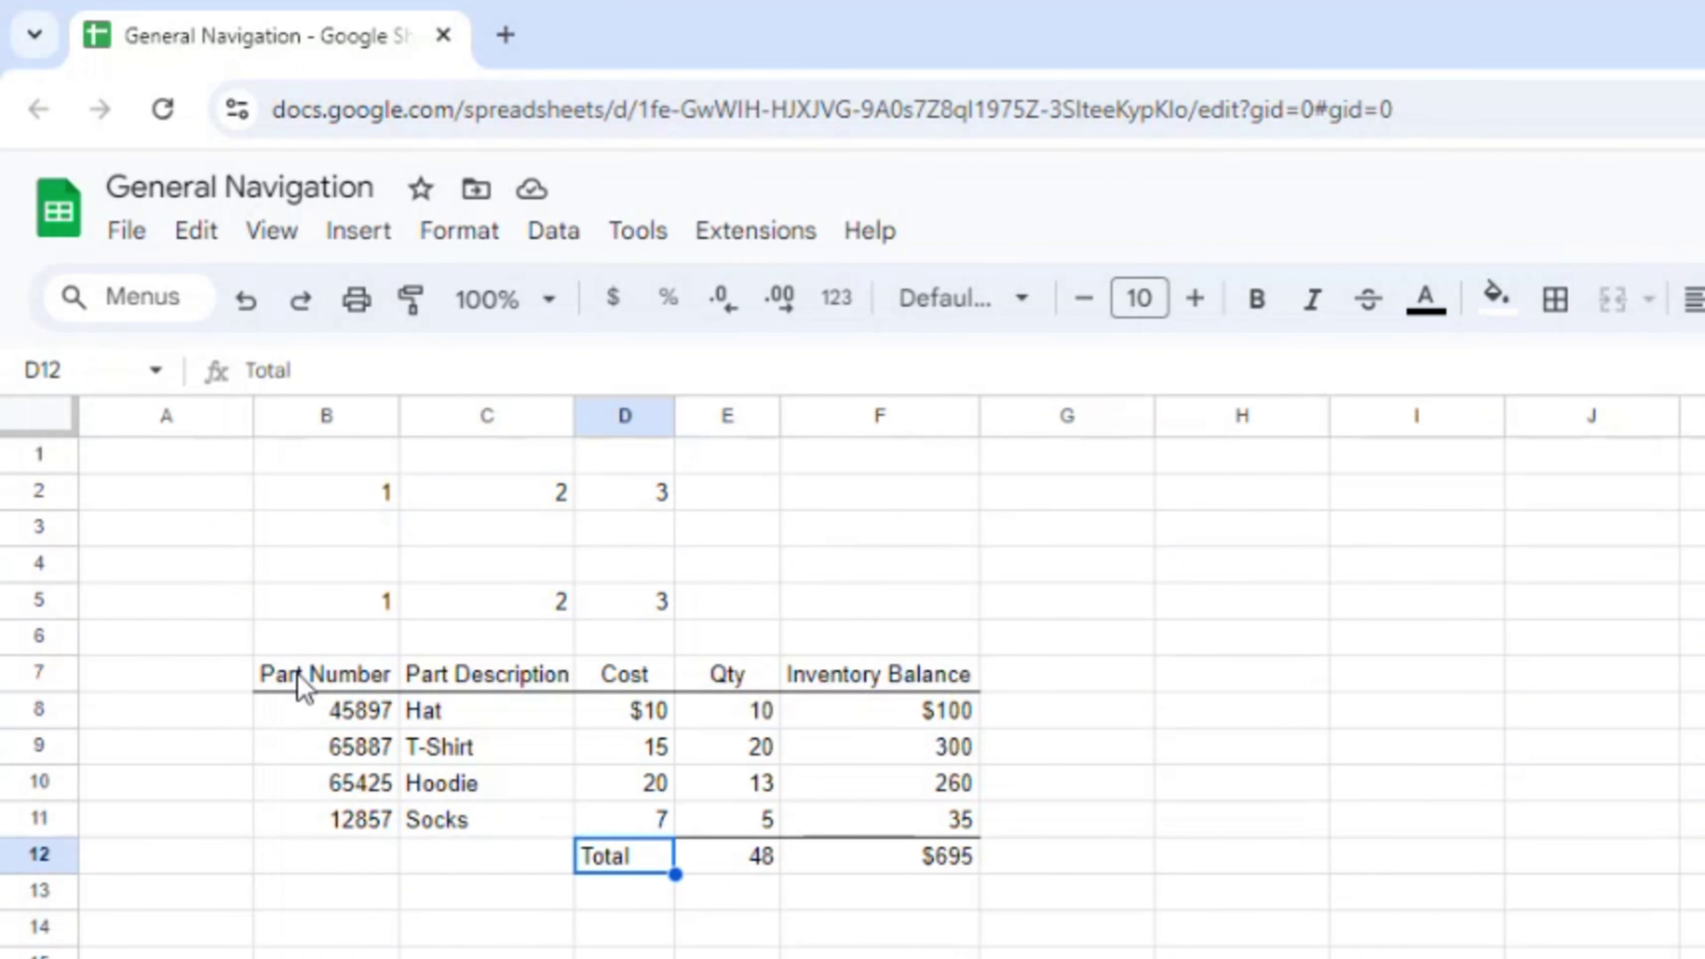
- Jump up to the Cost heading, move to E9 in the Qty column, and jump back to the Part Number heading in B7
key(ctrl+Up)
key(Right)
key(Down)
key(Down)
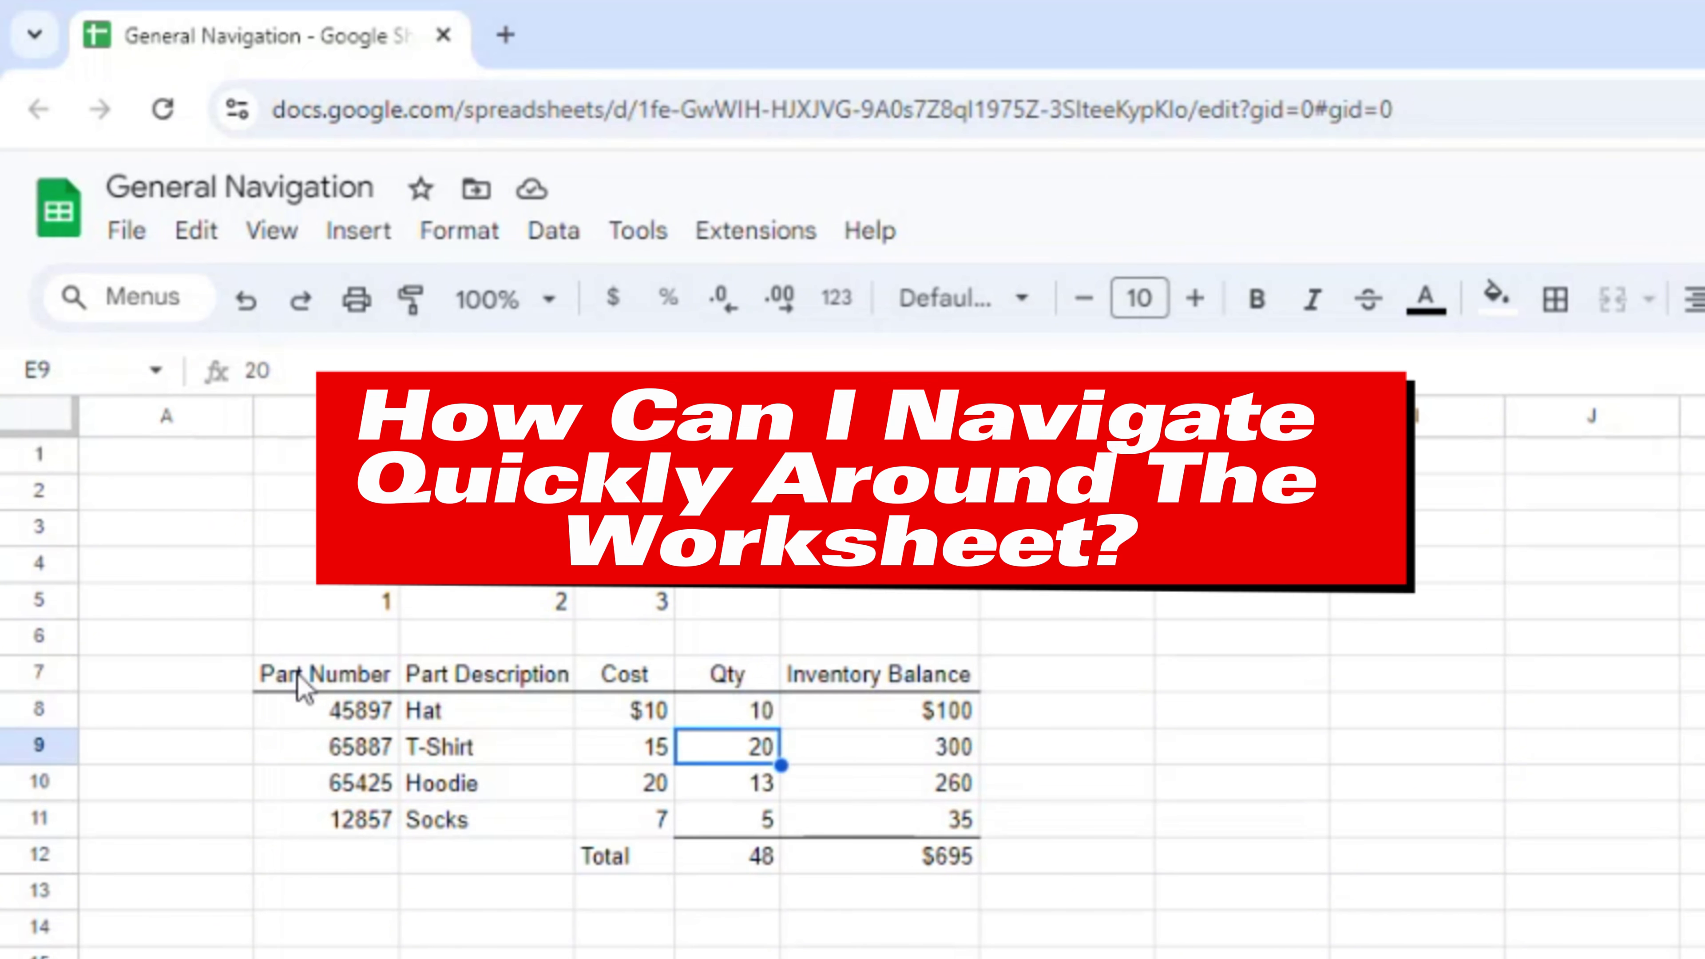
key(ctrl+Left)
key(ctrl+Up)
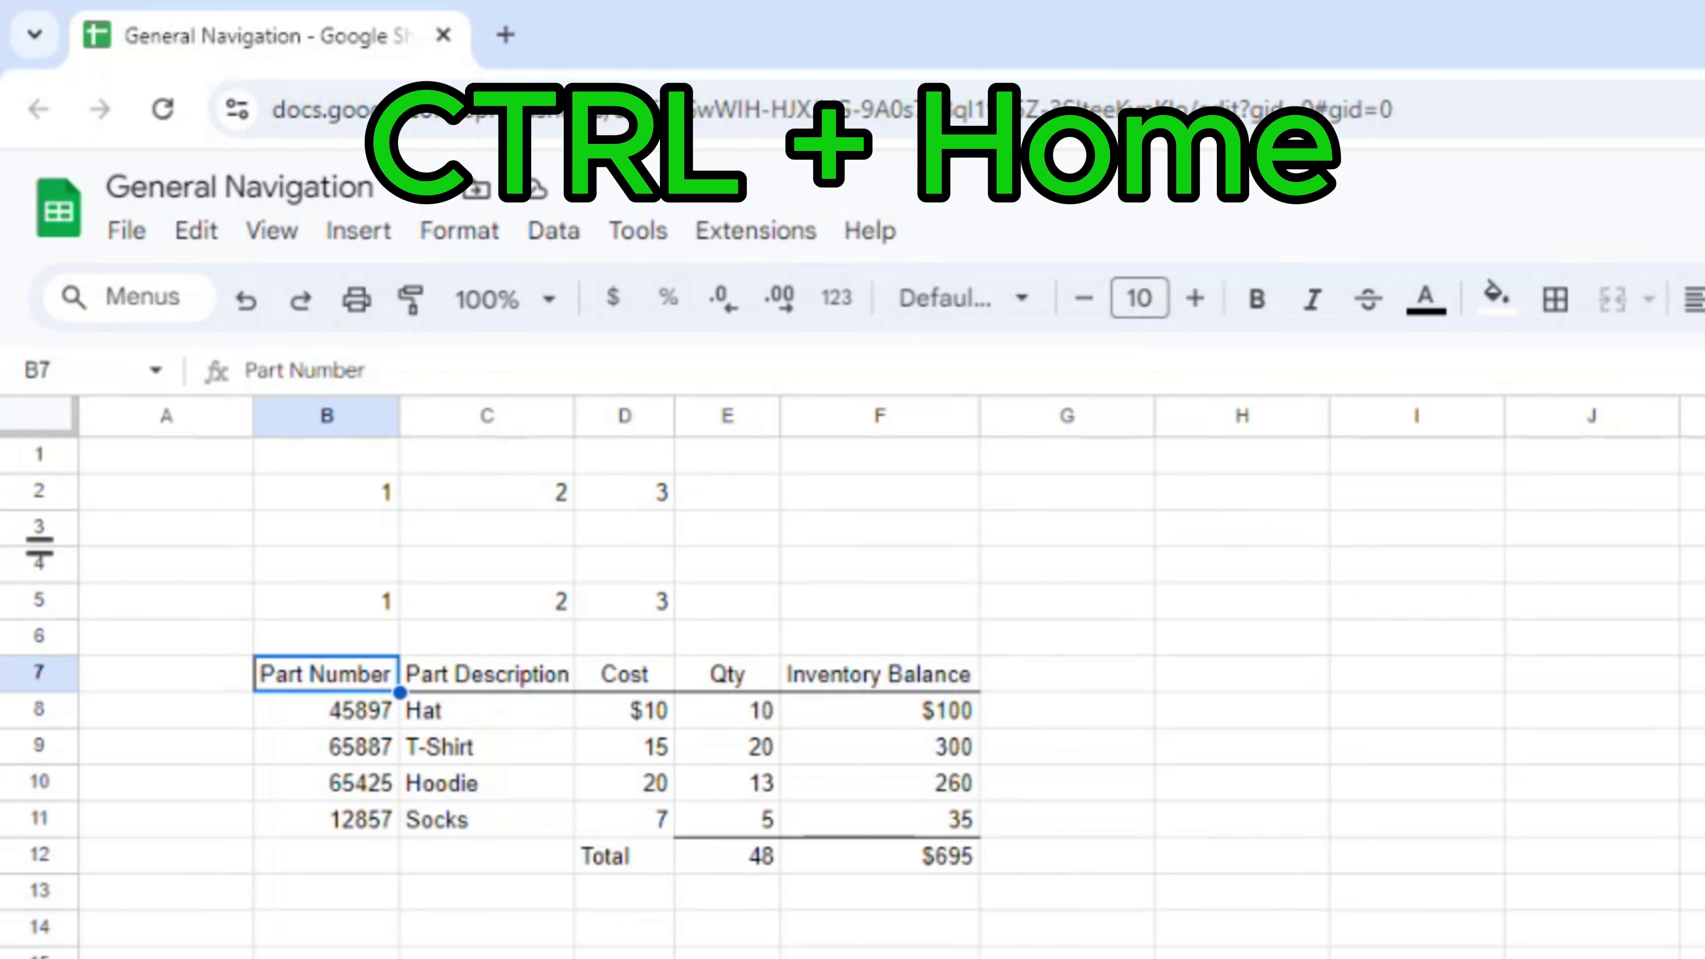
- Jump to cell A1, on to the sheet's last cell Z1000, to the row's start at A1000, and back to A1
key(ctrl+Home)
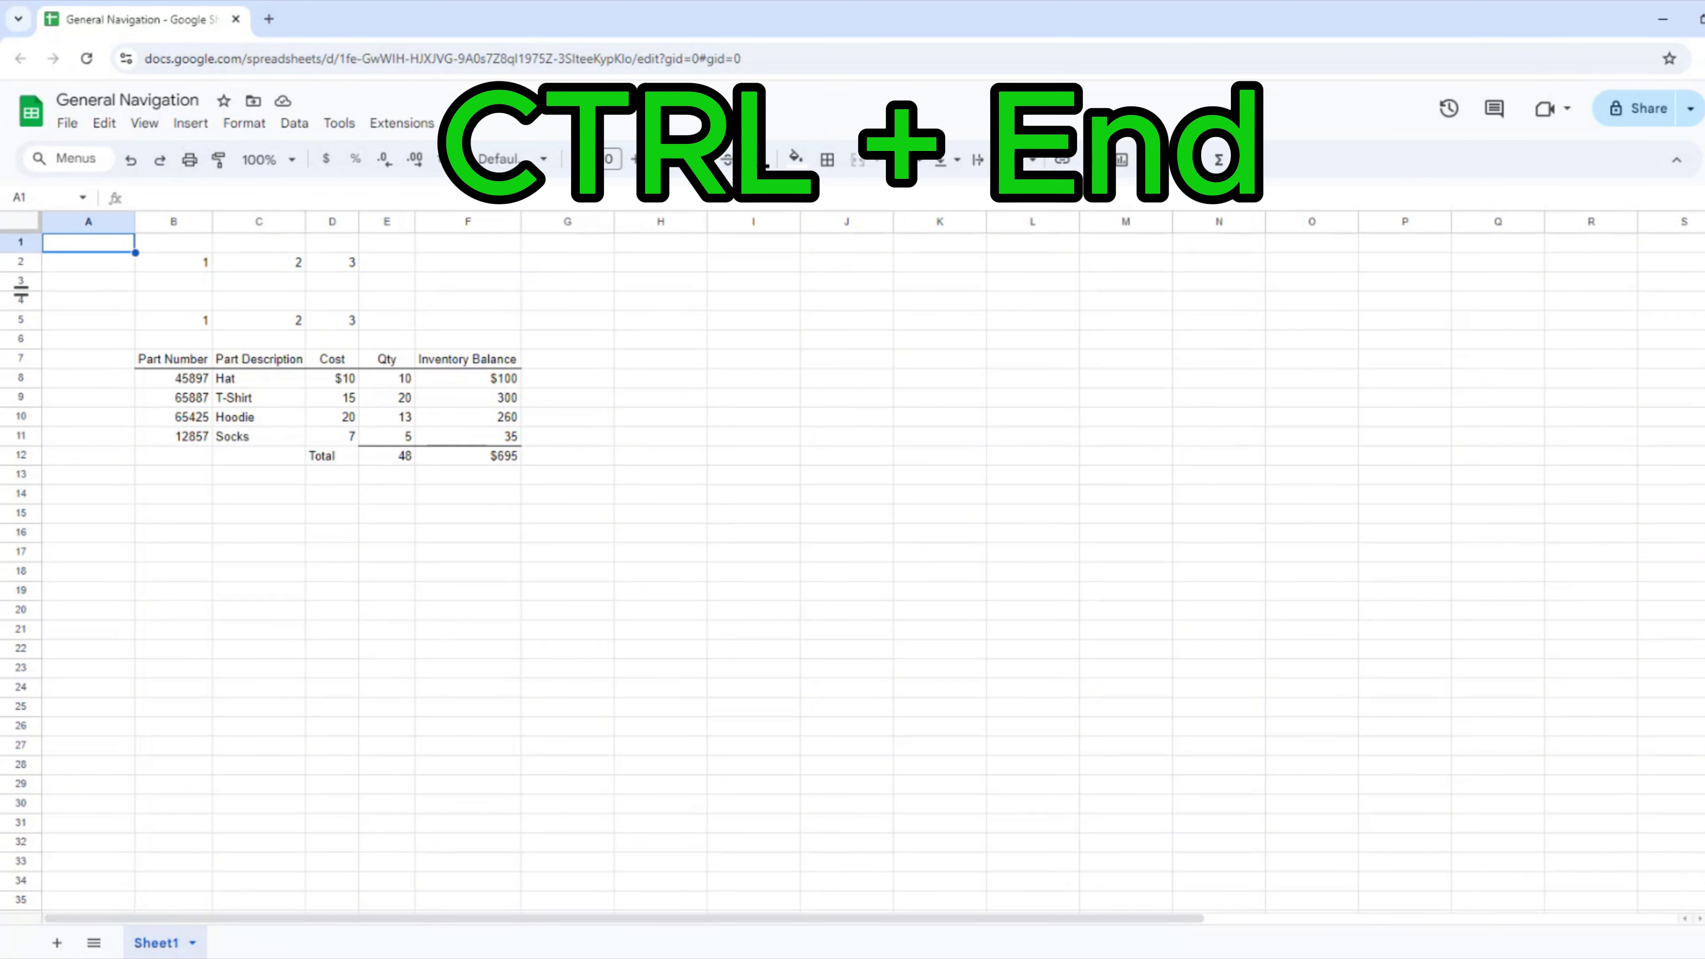
key(ctrl+End)
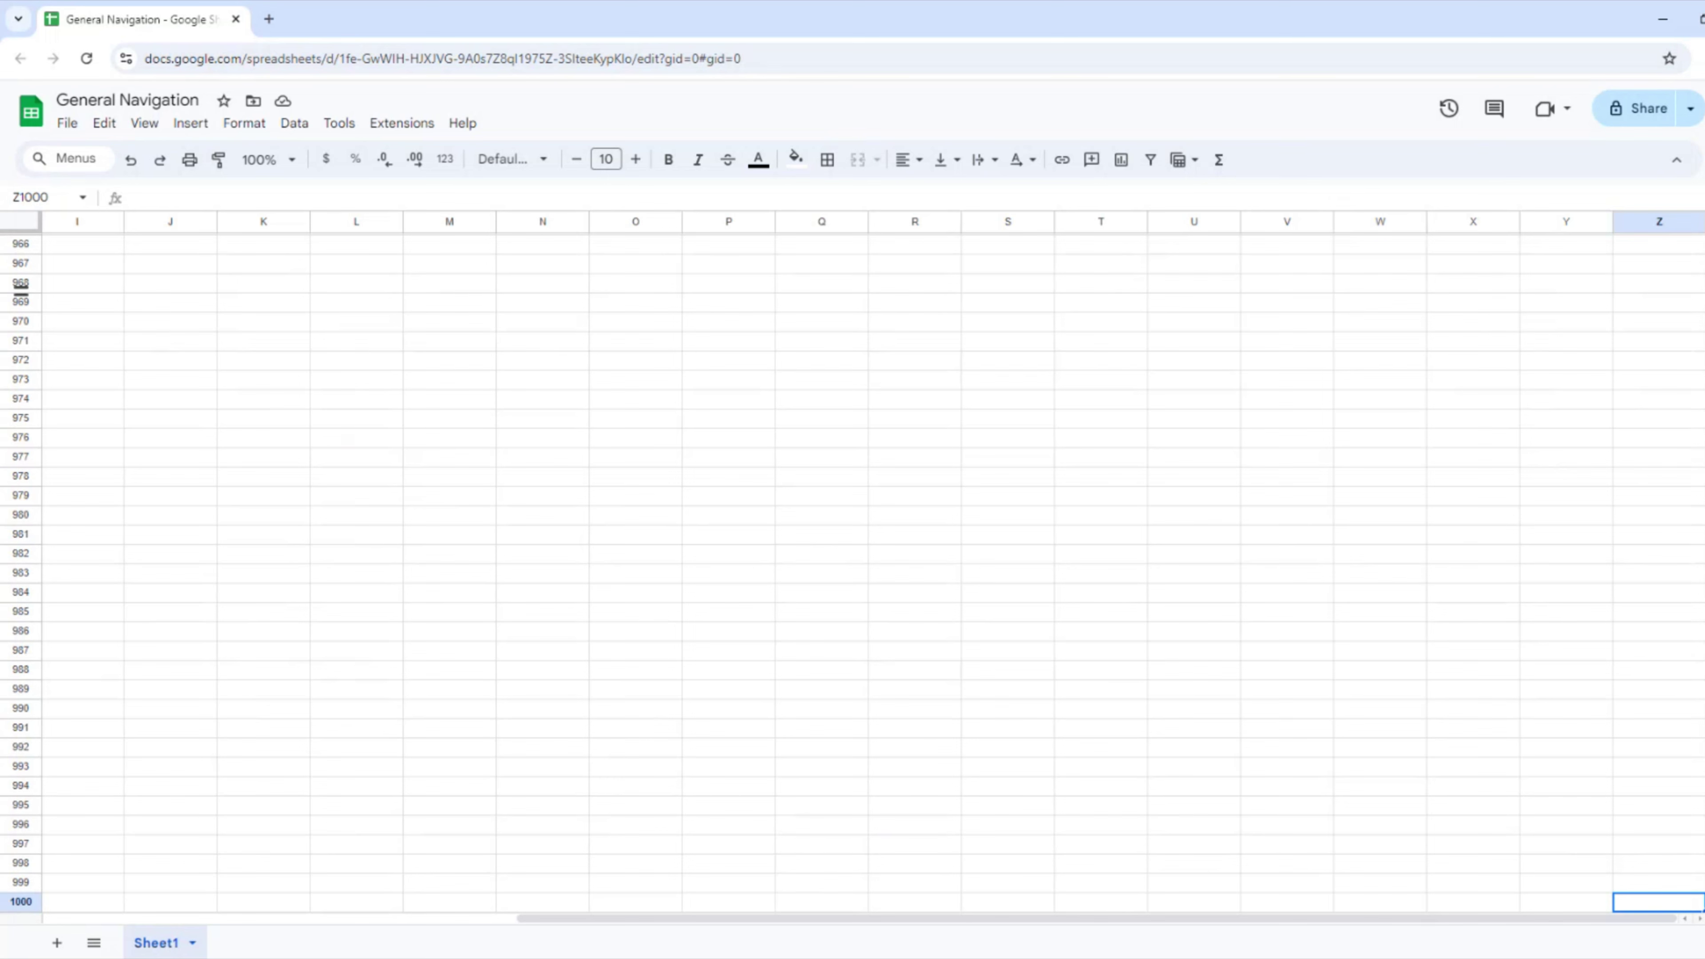
key(Home)
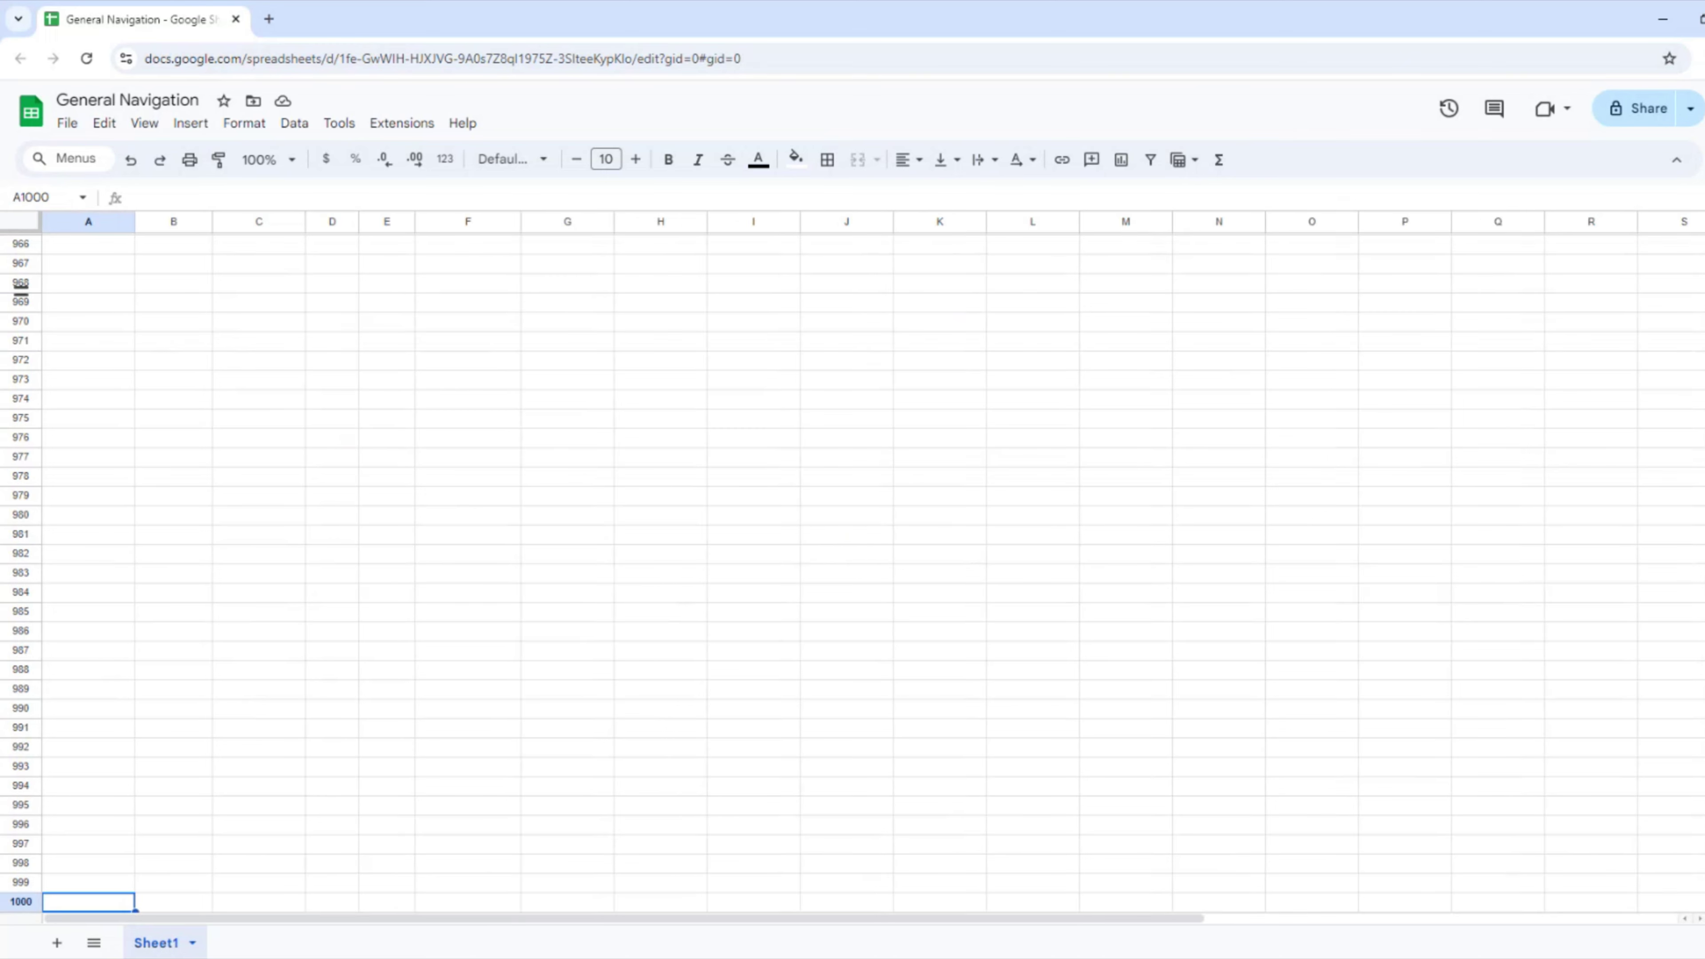
key(ctrl+Home)
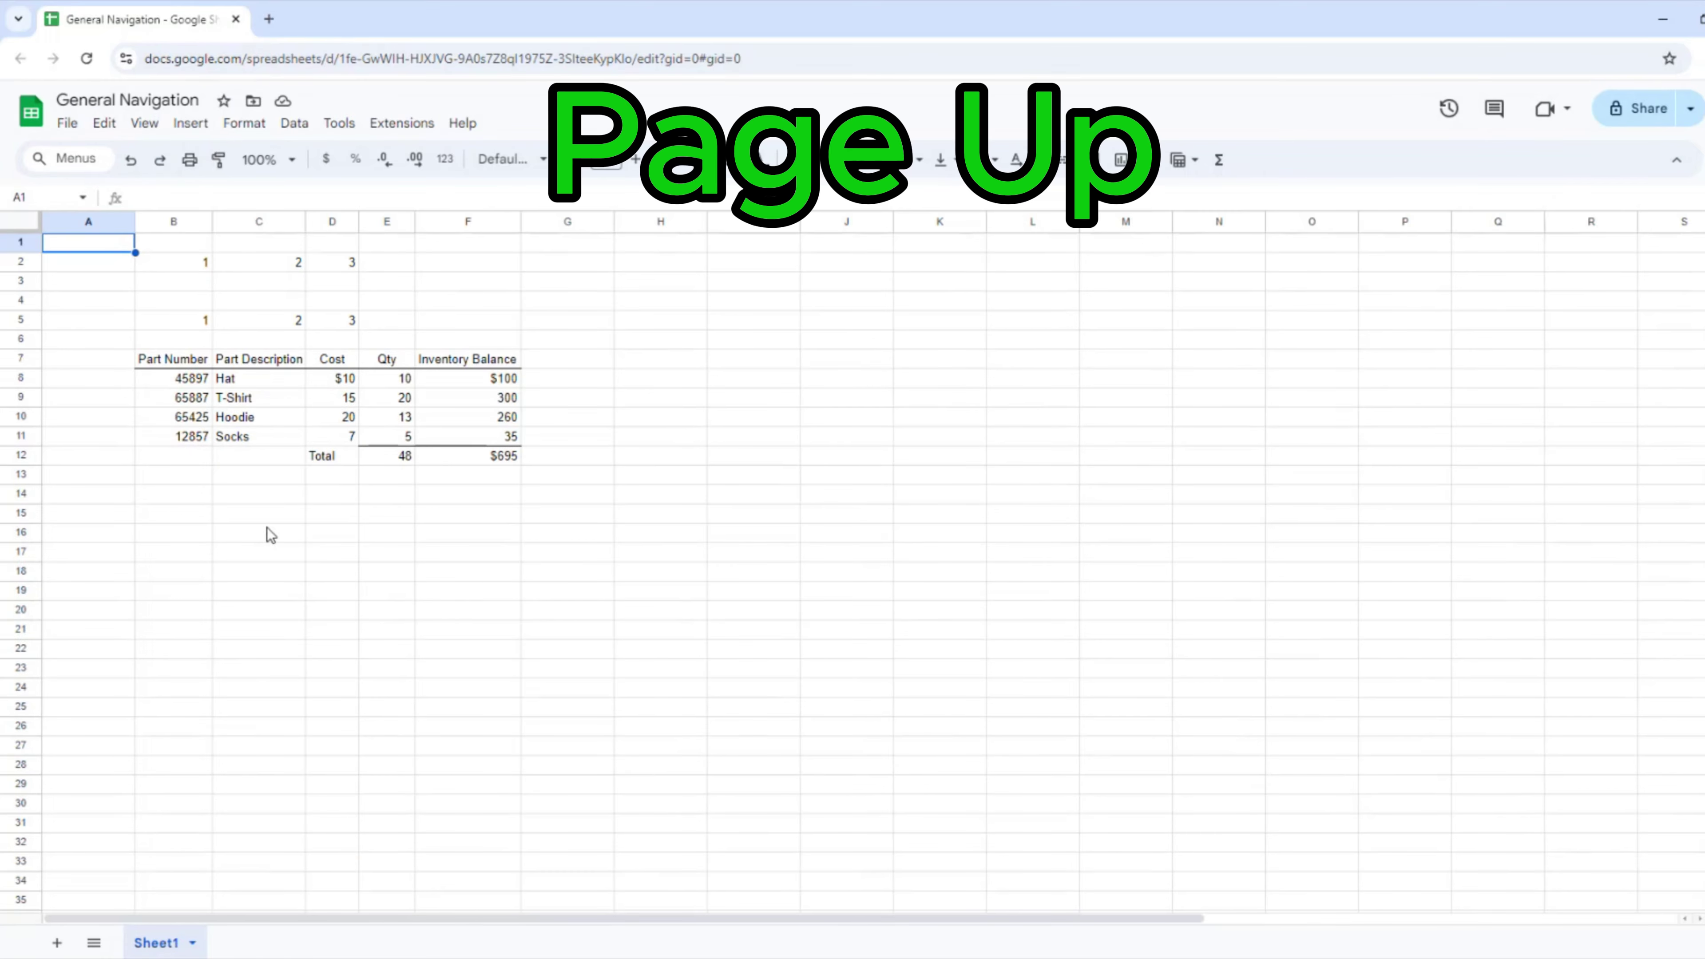
- Move one screen down to A36 and back to A1, and one screen across to I1 and back to A1
key(Page_Down)
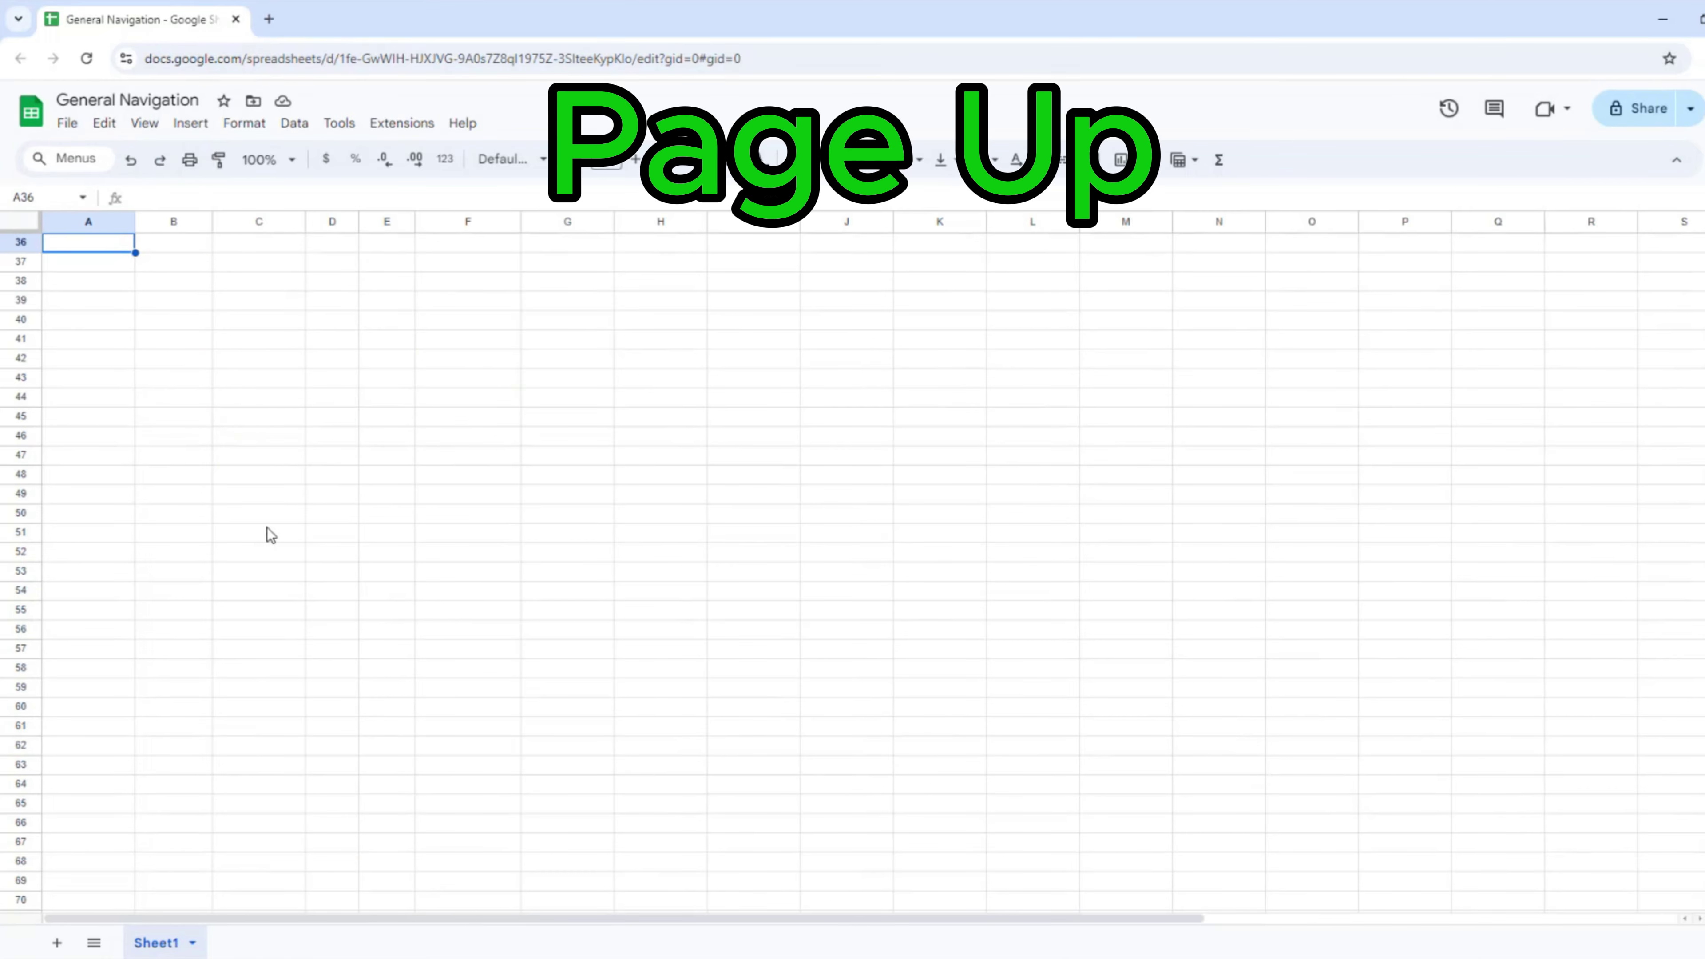
key(Page_Up)
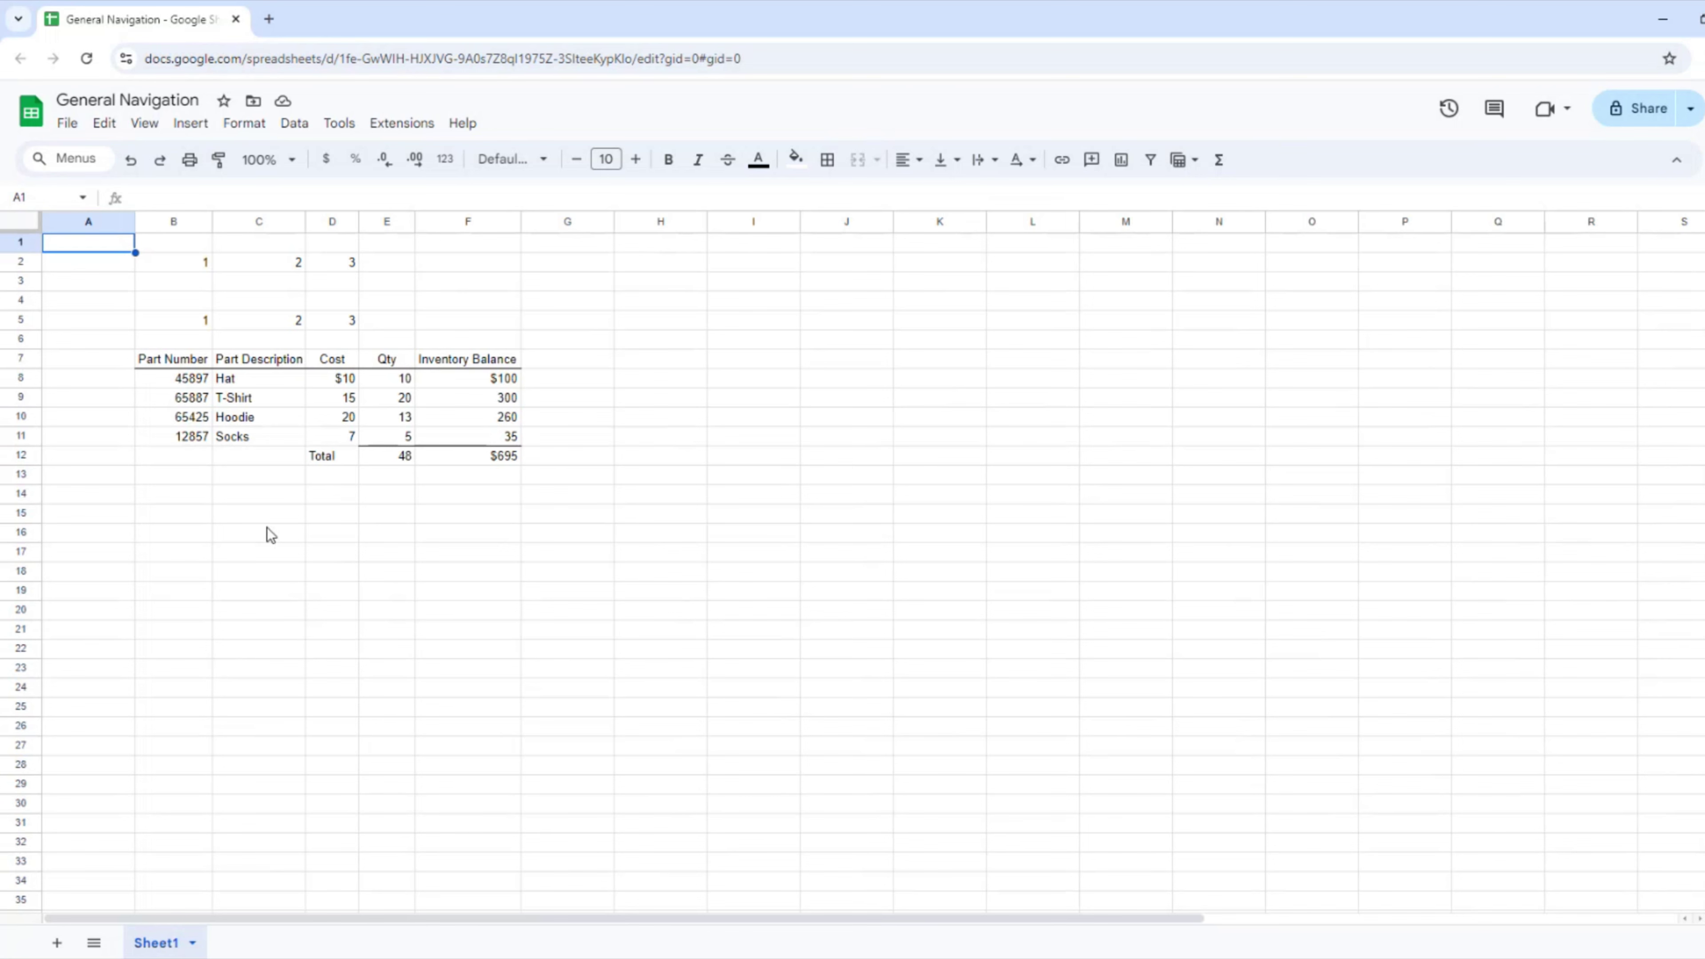
key(alt+Page_Down)
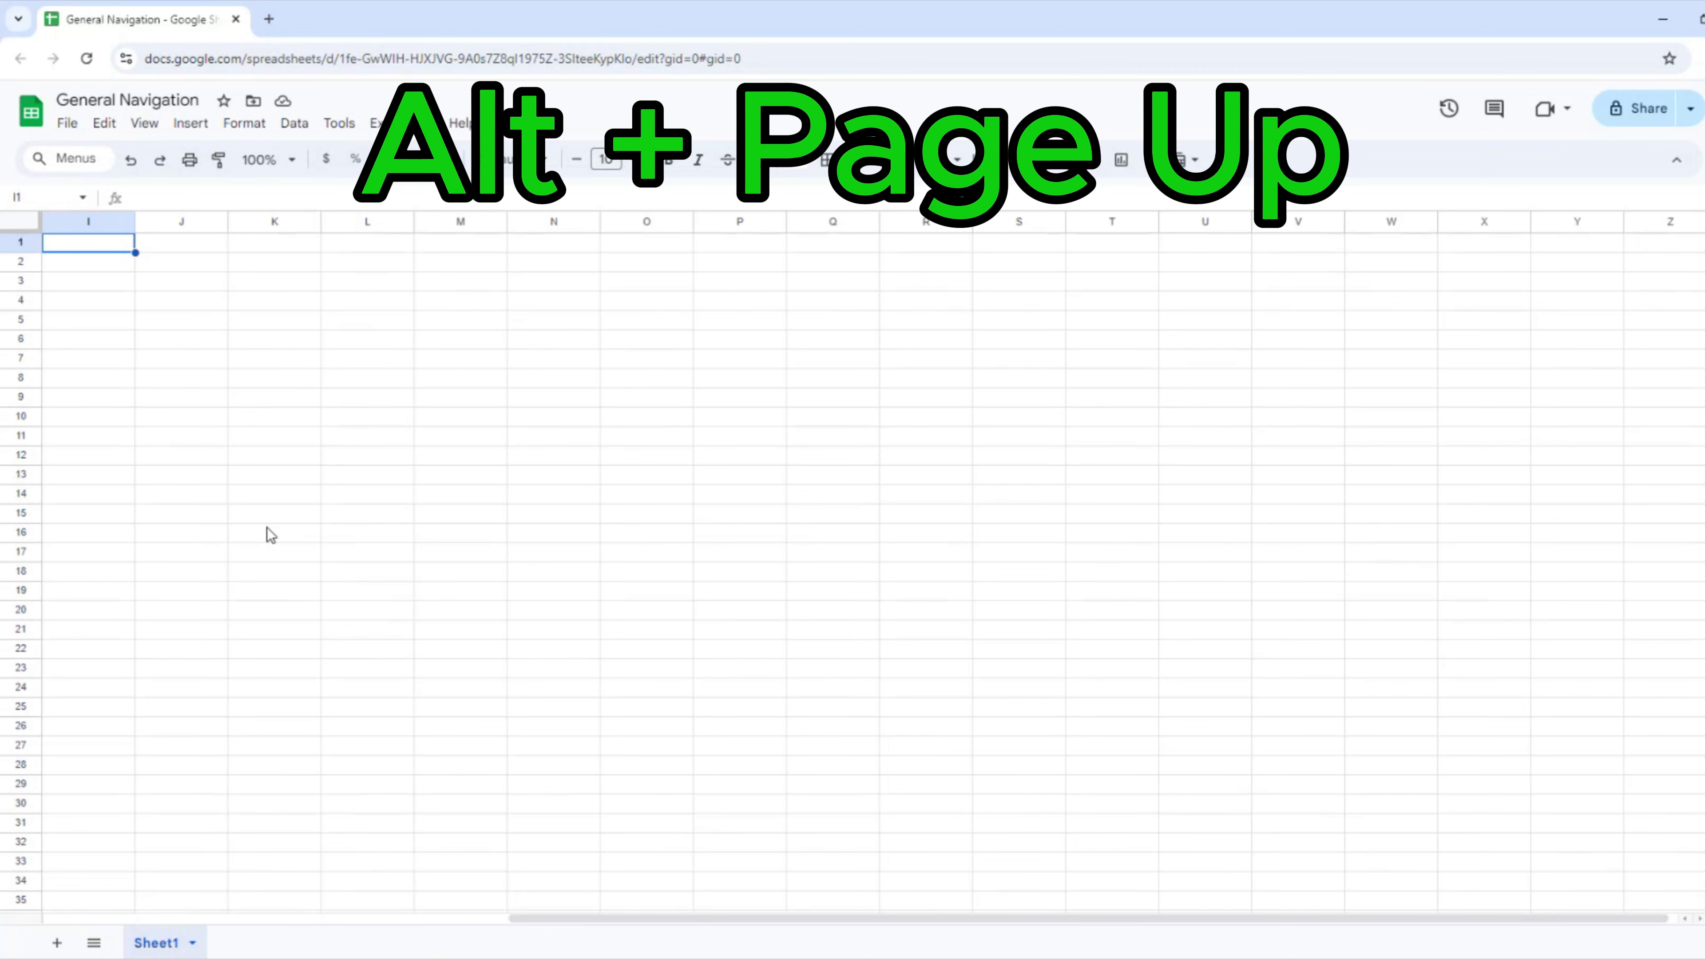
key(alt+Page_Up)
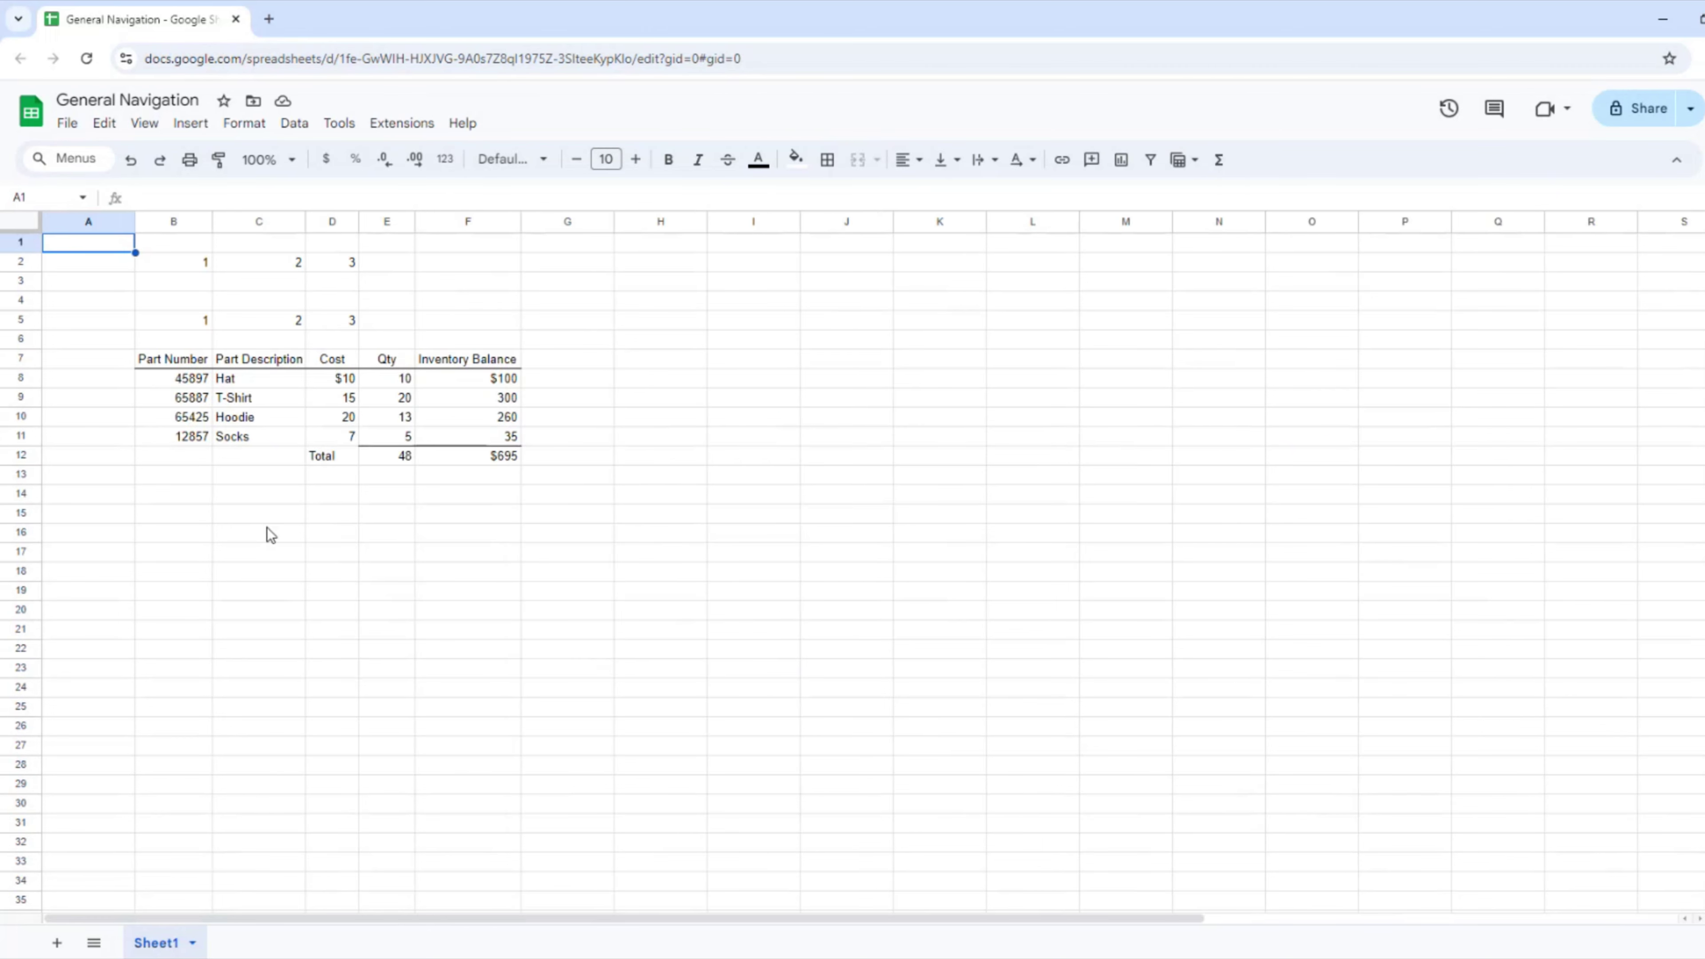
- Select cell C15 and scroll the worksheet vertically and horizontally, returning the view to its starting area
click(303, 517)
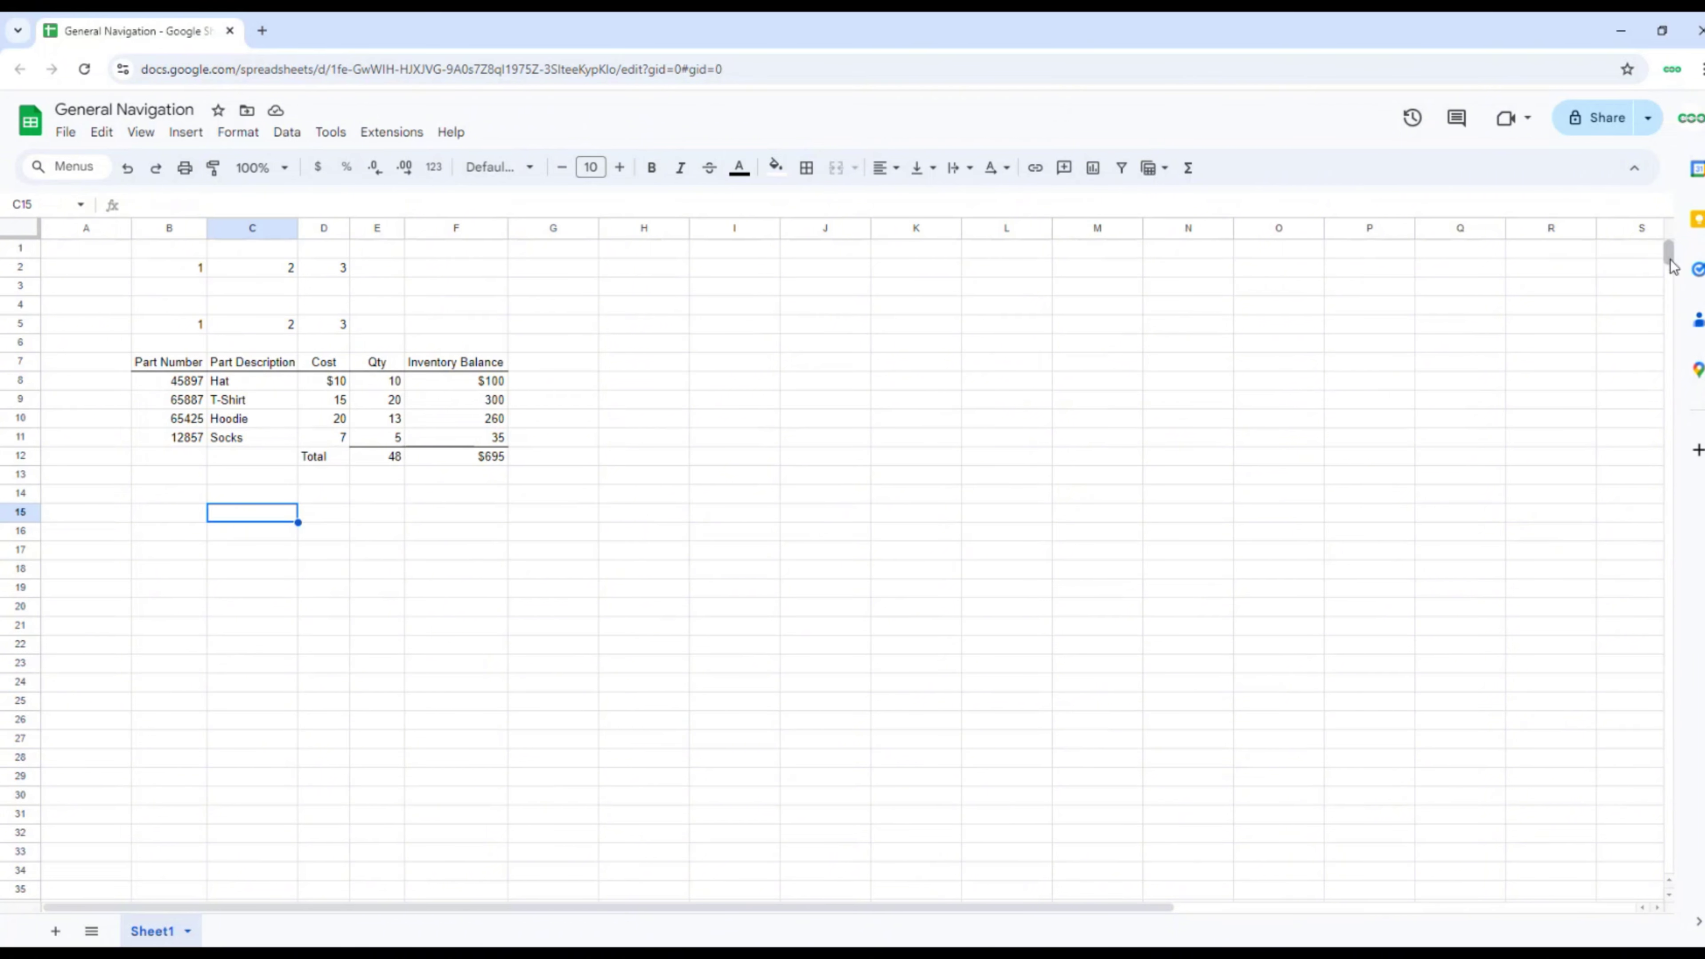
mouse_move(1671, 265)
mouse_down()
mouse_move(1678, 537)
mouse_move(1678, 252)
mouse_up()
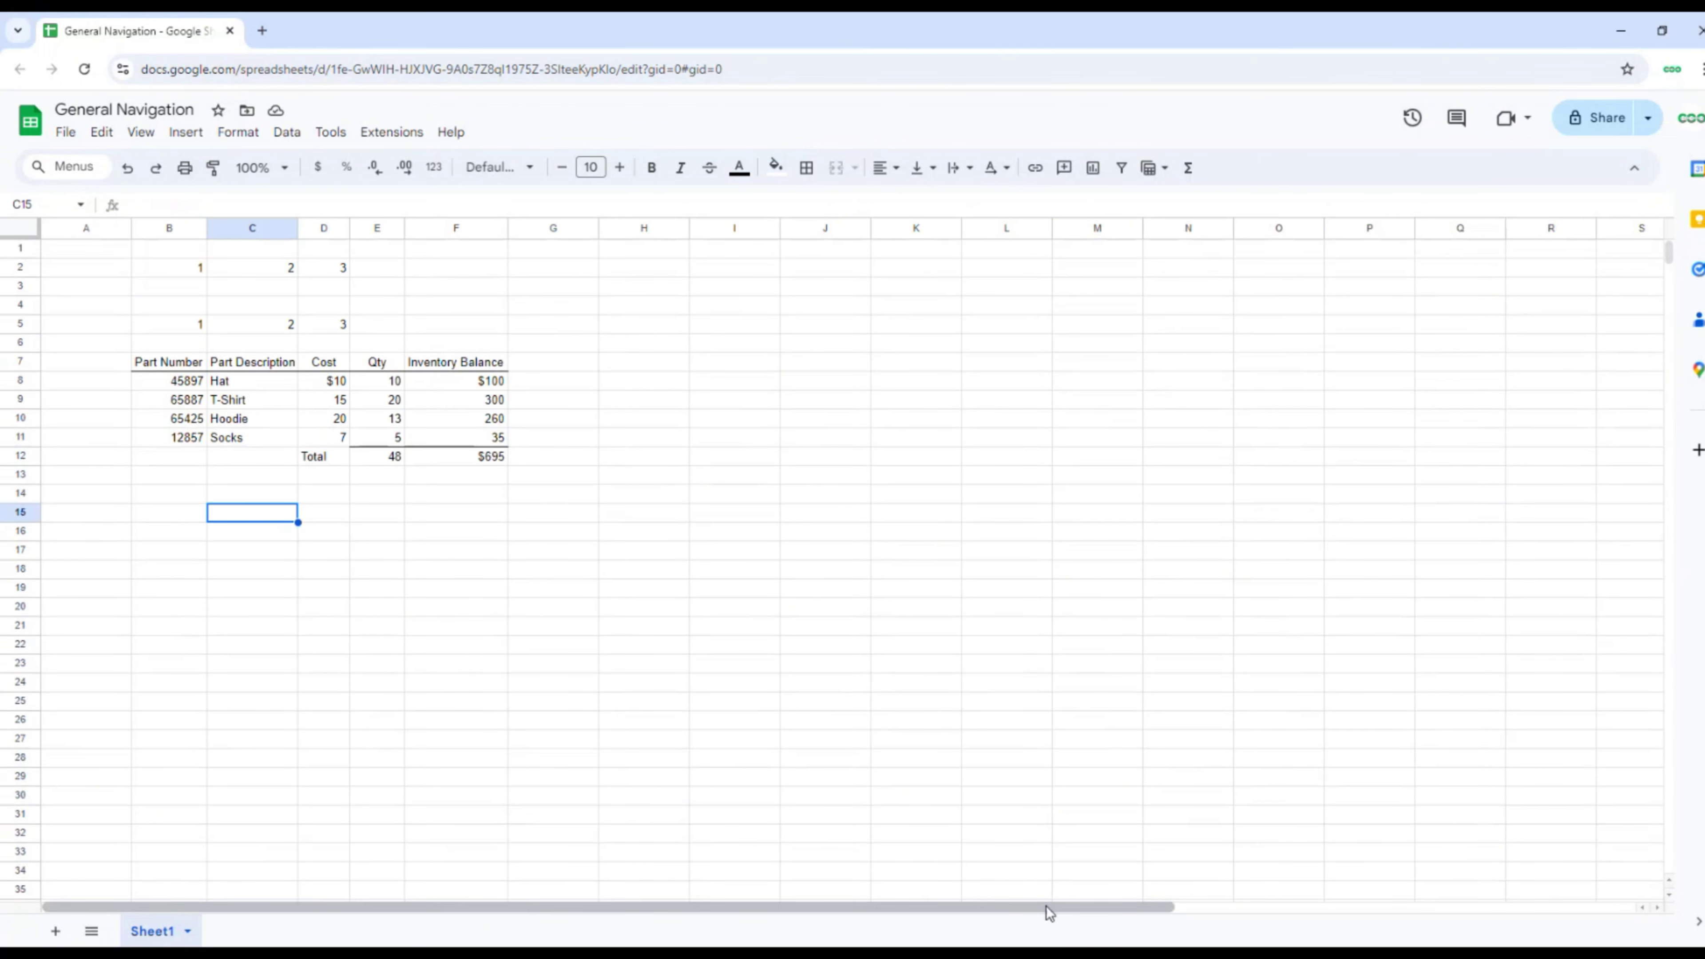
drag(1045, 906, 920, 924)
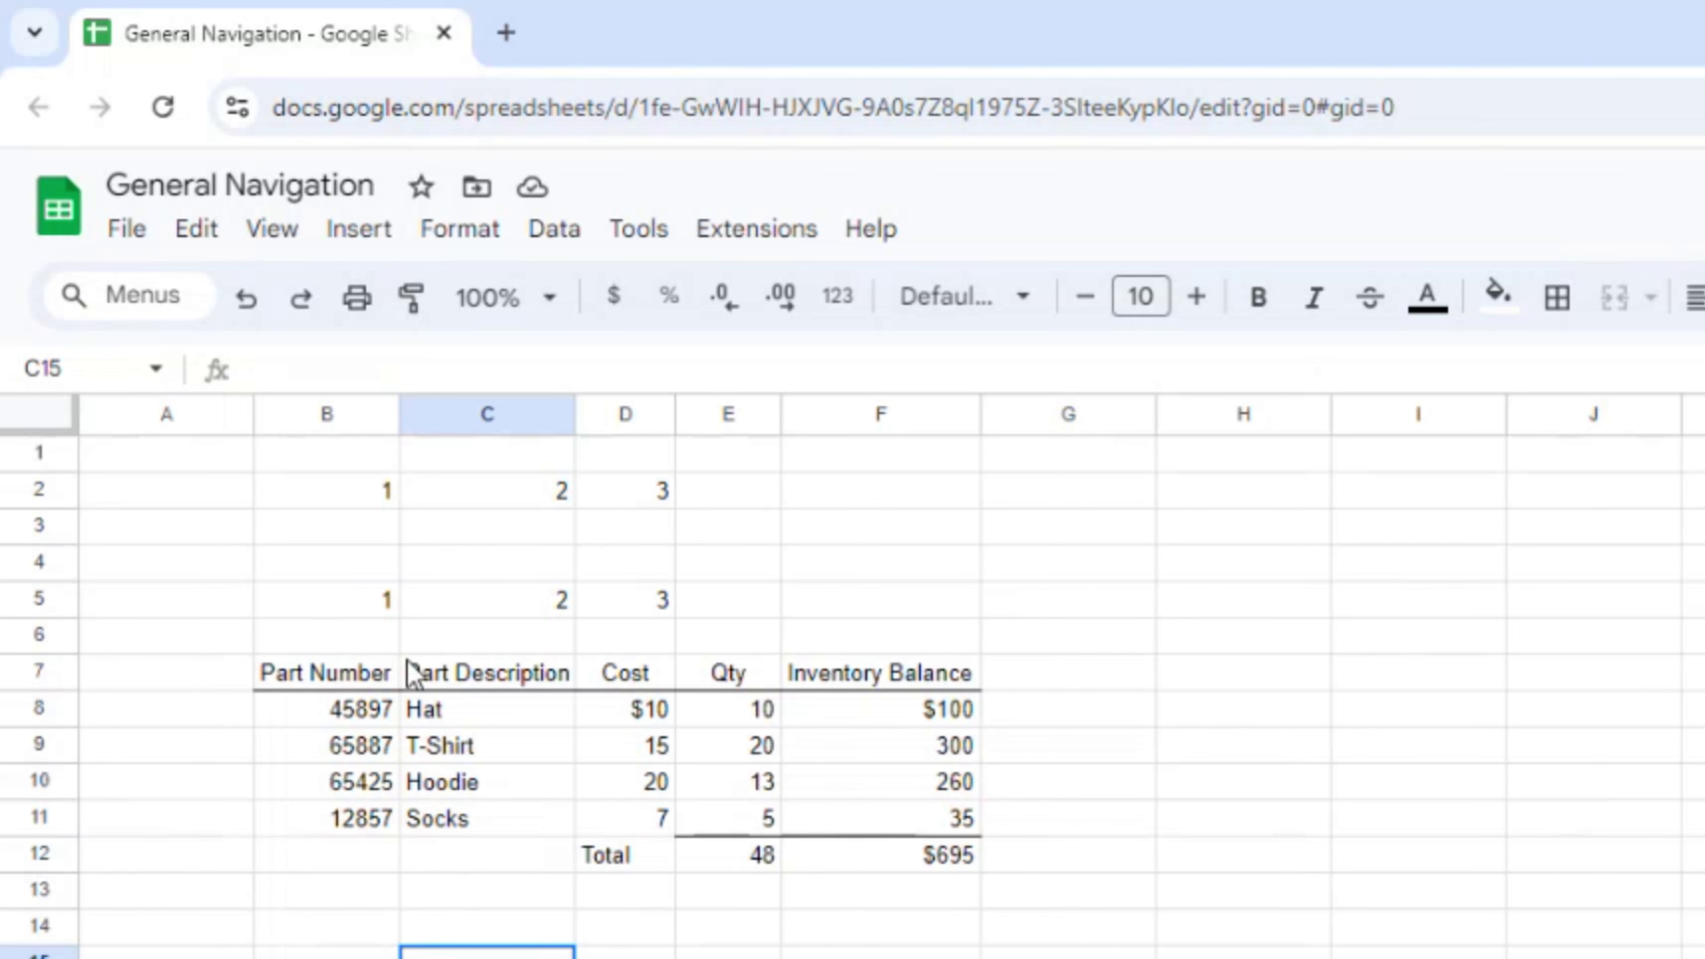
- Select A1, select C3, and move the active cell one cell at a time across and down to G5
click(198, 461)
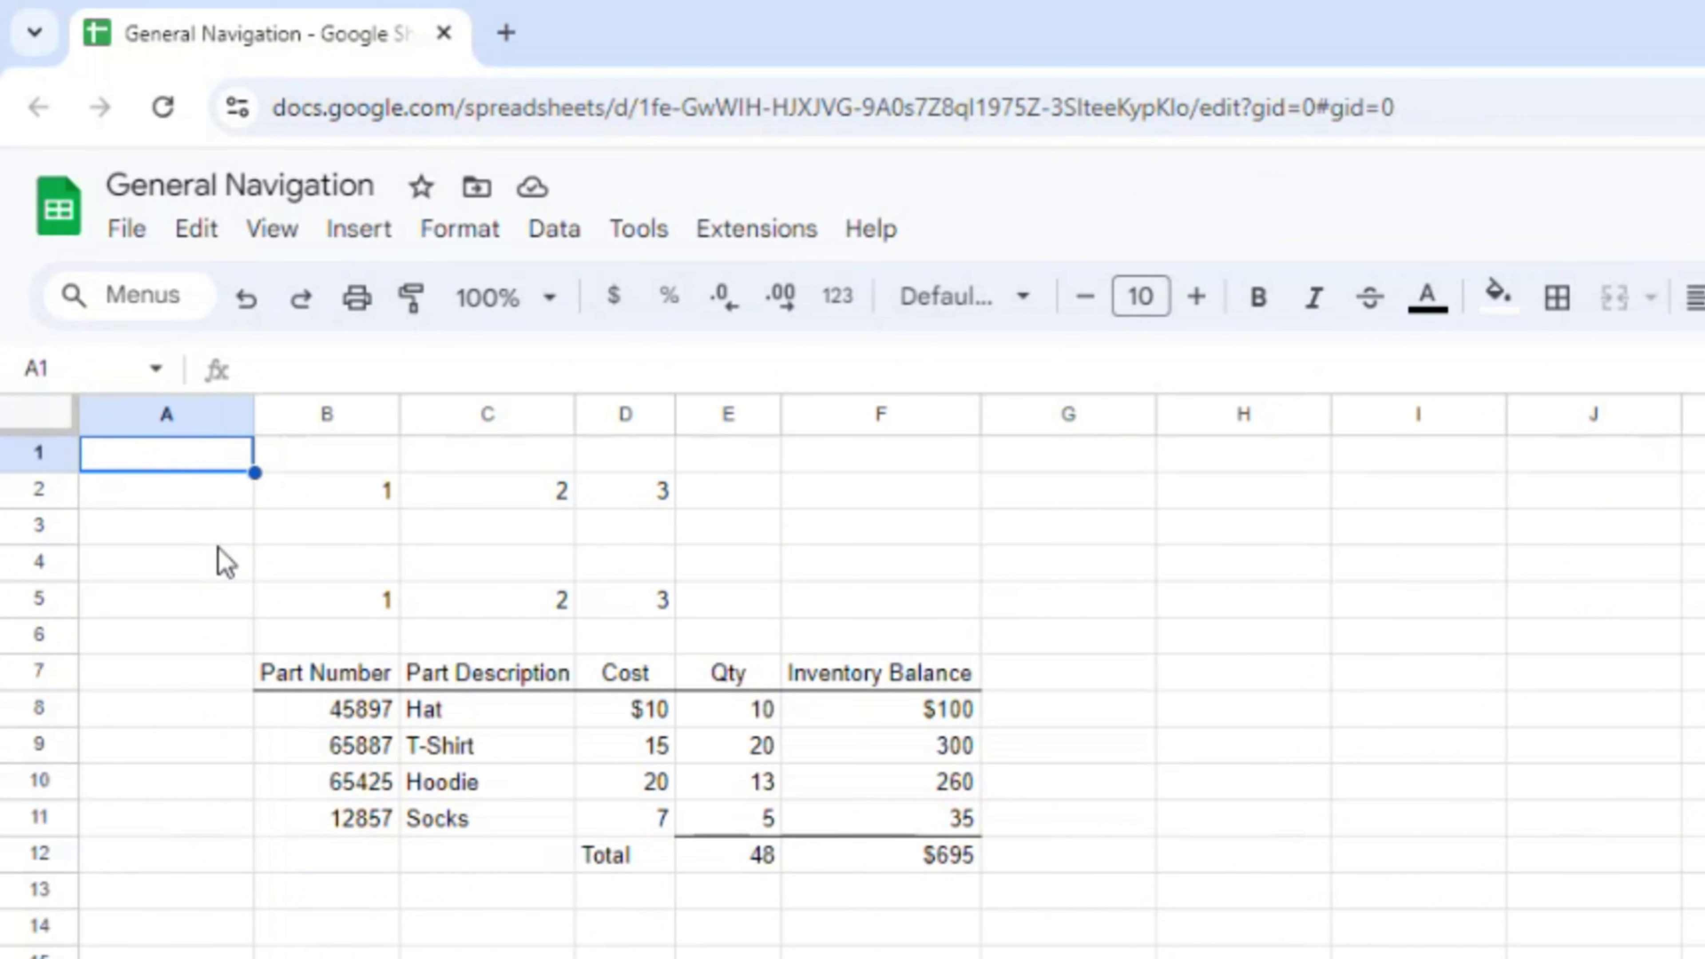
click(507, 549)
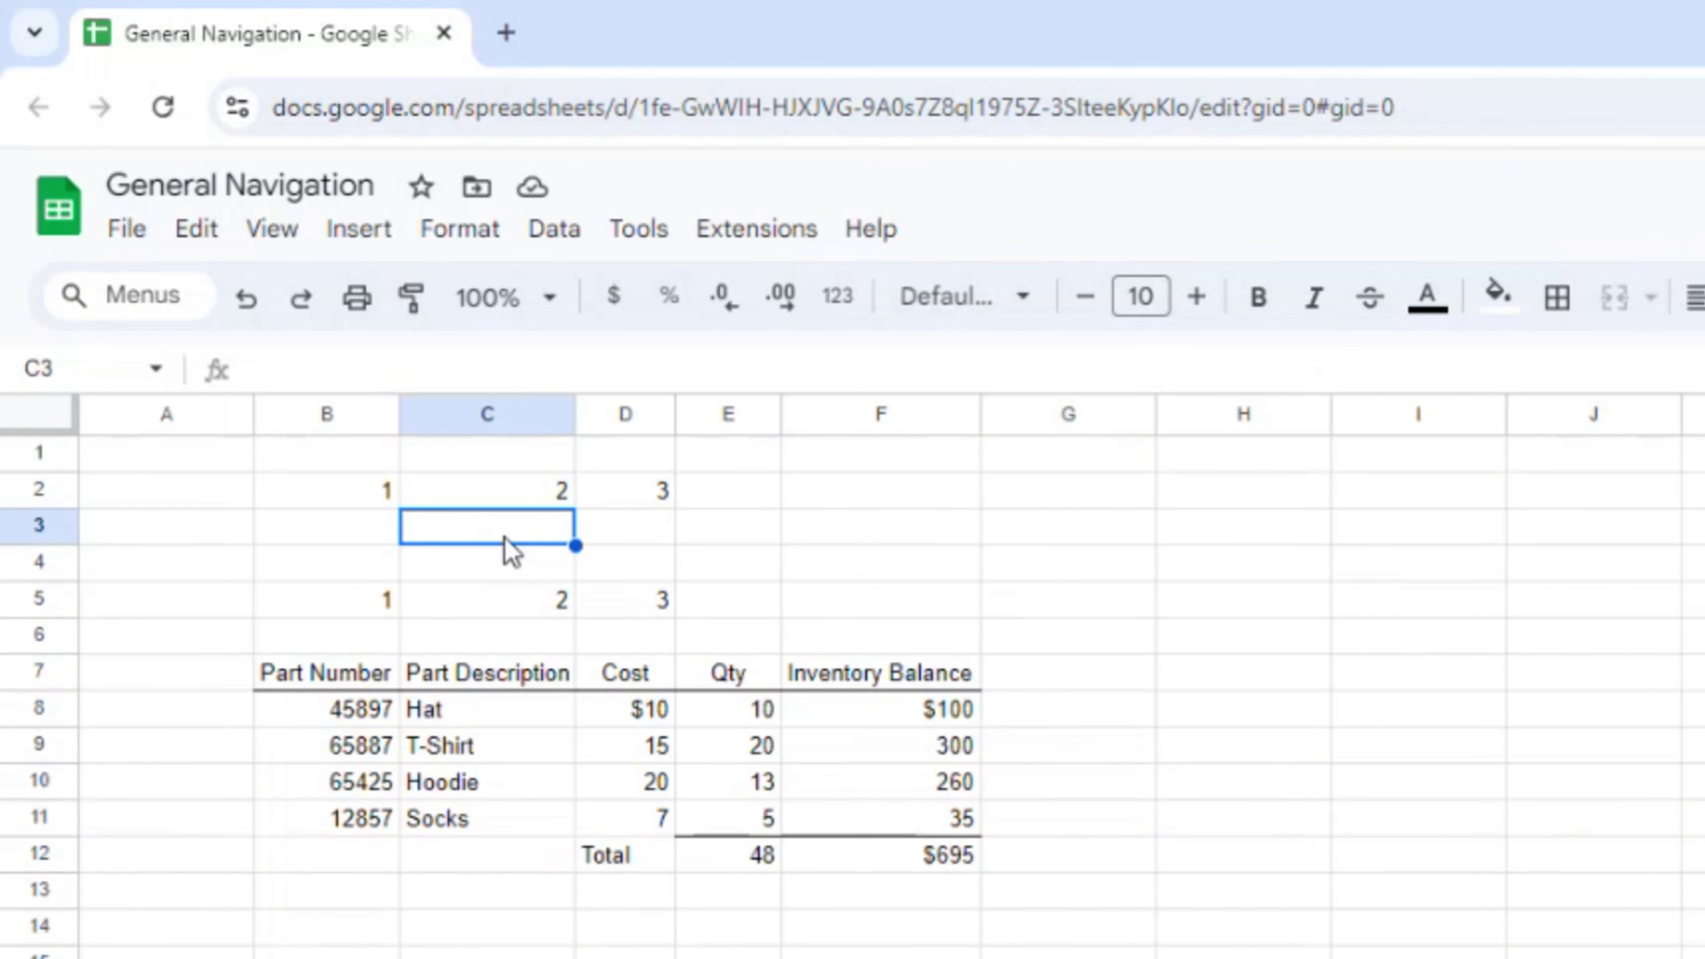
key(Right)
key(Right)
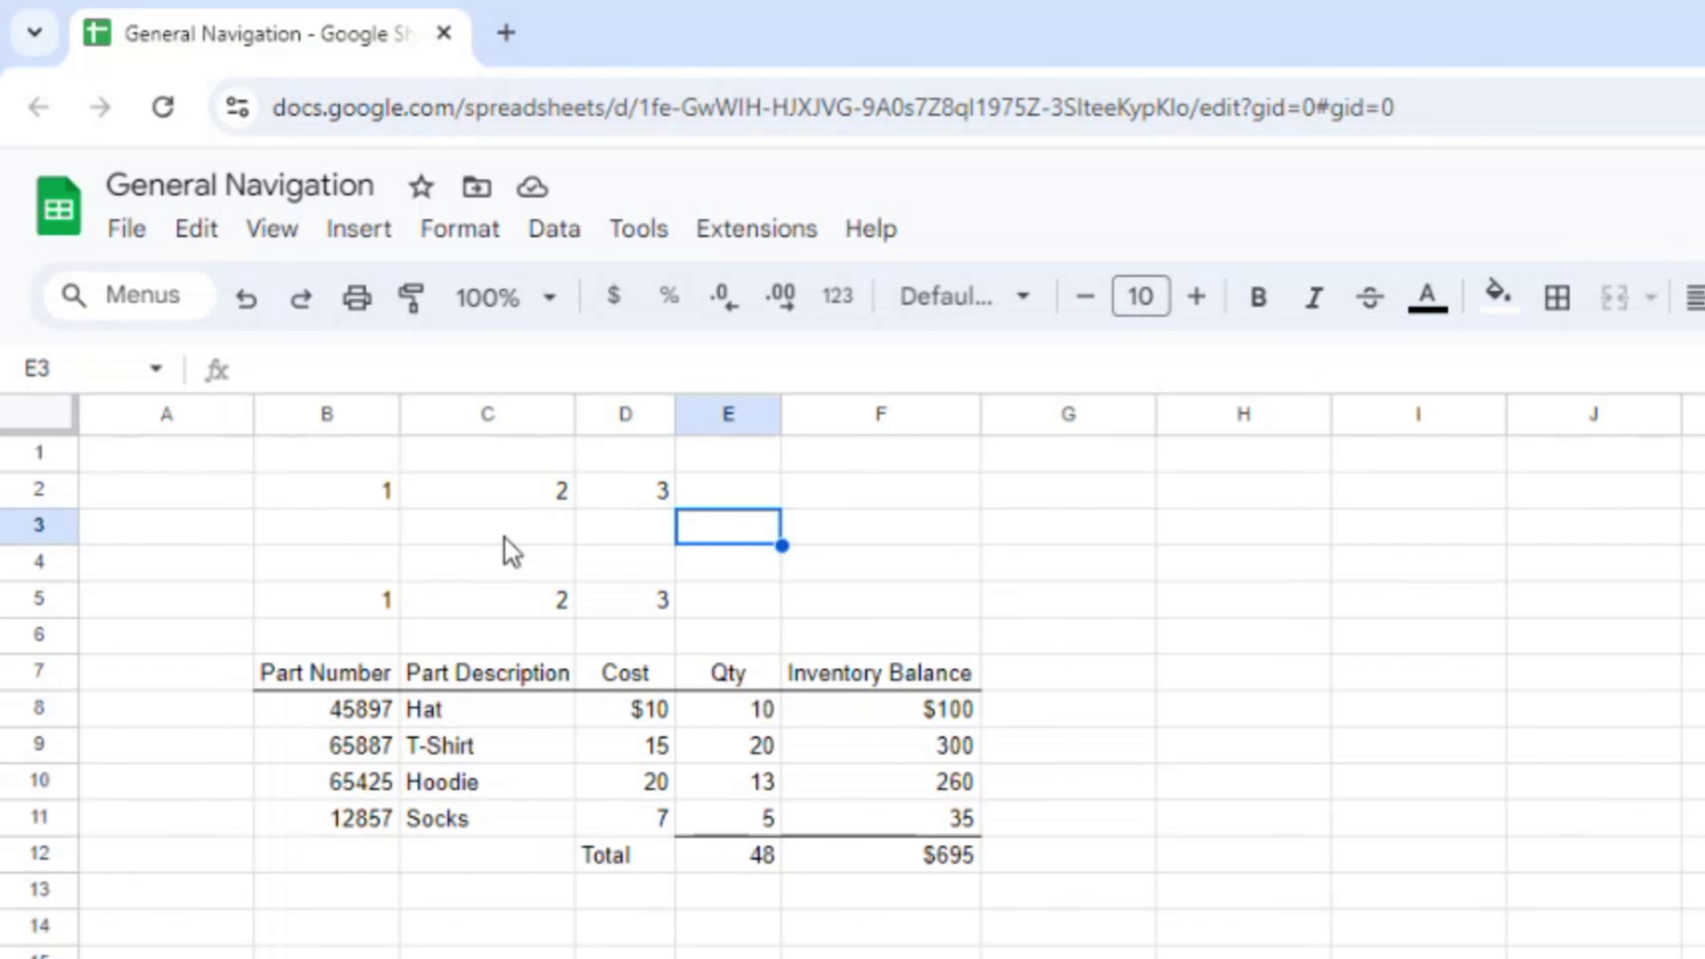
key(Right)
key(Right)
key(Down)
key(Down)
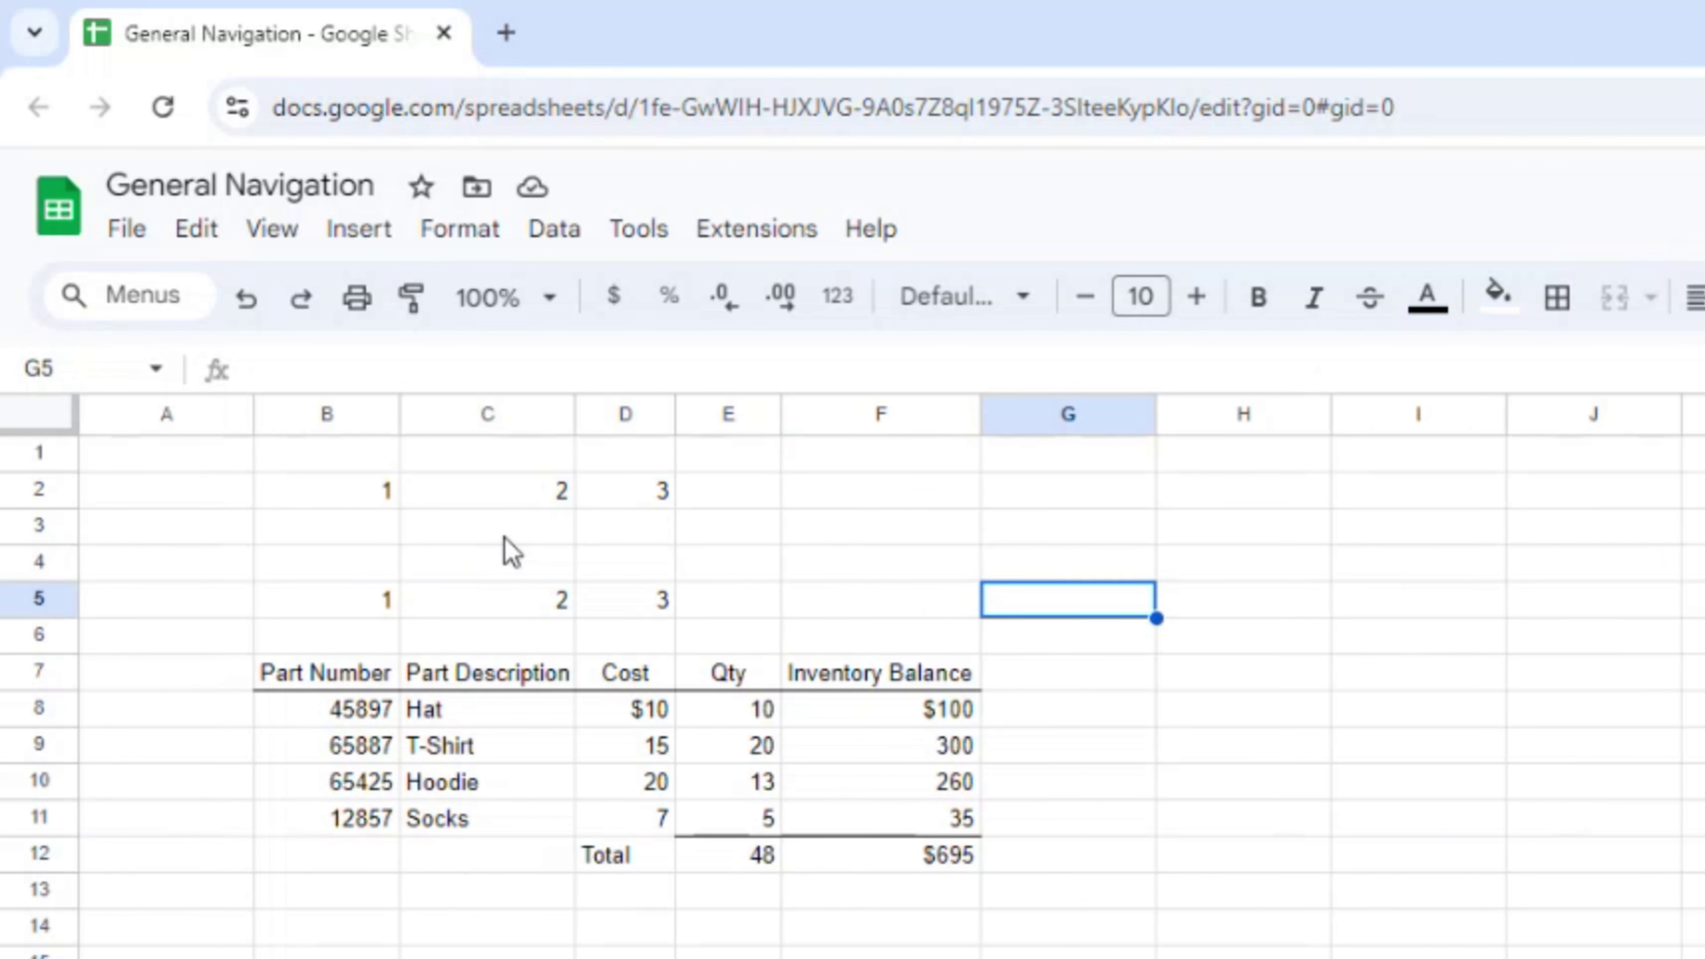
- Move the active cell one cell at a time from G5 back across four columns and up two rows to C3
key(Left)
key(Left)
key(Left)
key(Left)
key(Up)
key(Up)
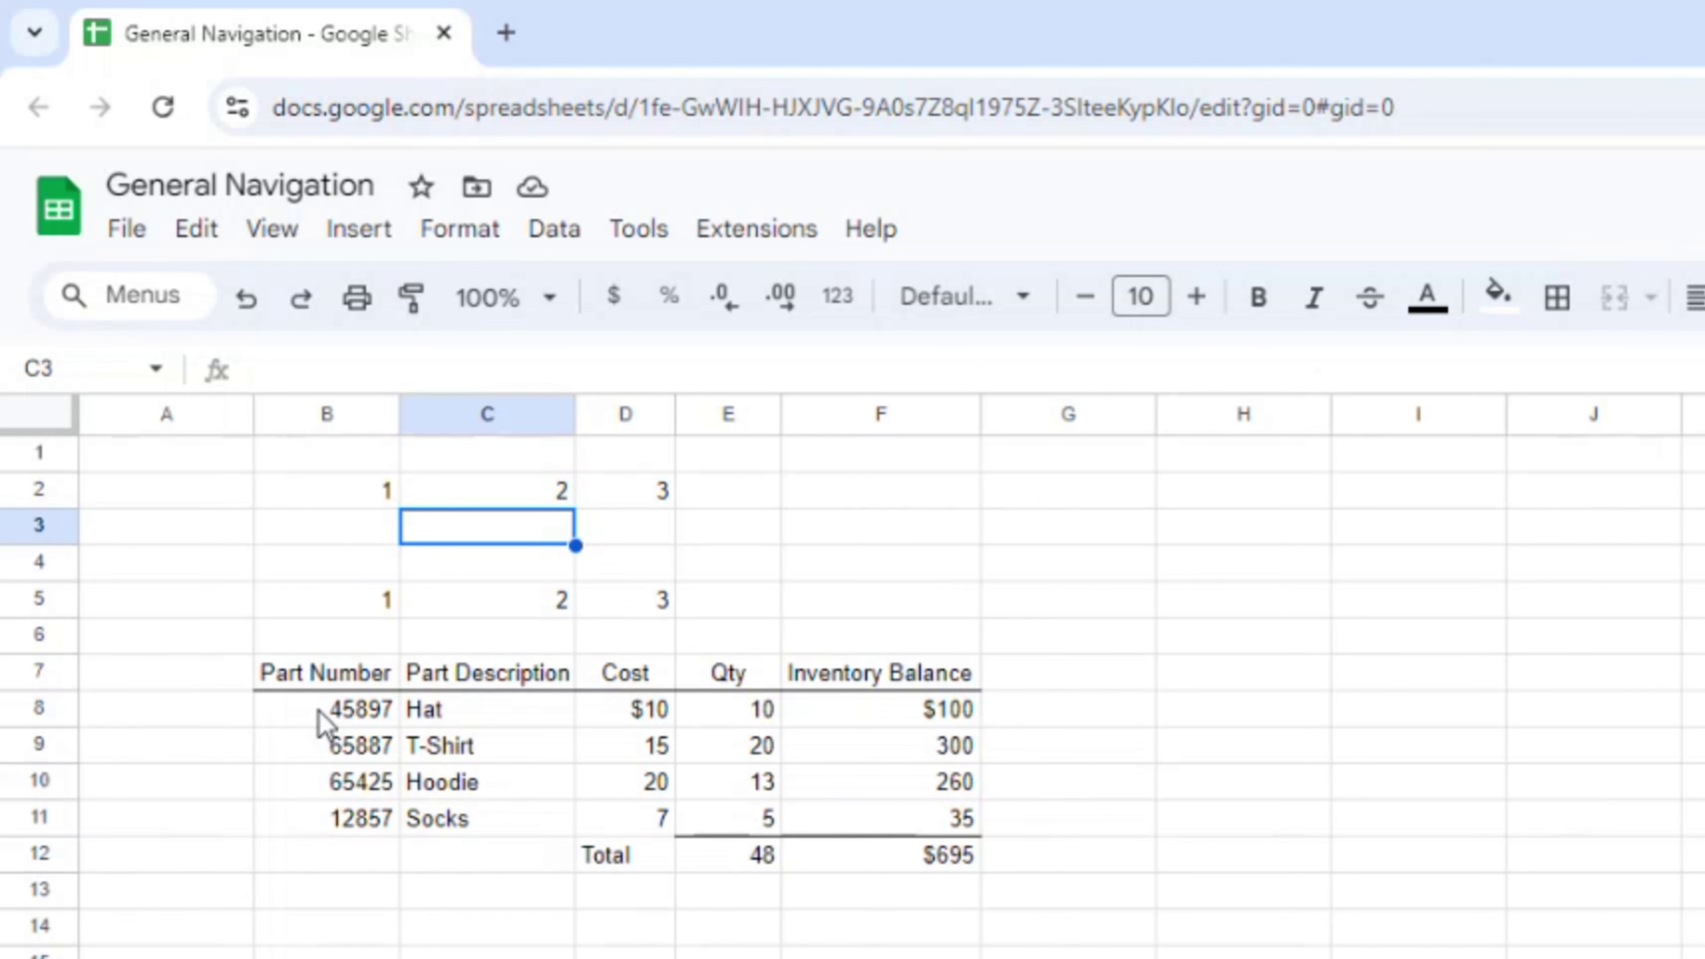
- Select the inventory data B8:F11 in one sweep, and reselect it from B8 by extending cell by cell to row 11 and column F
drag(323, 716, 923, 823)
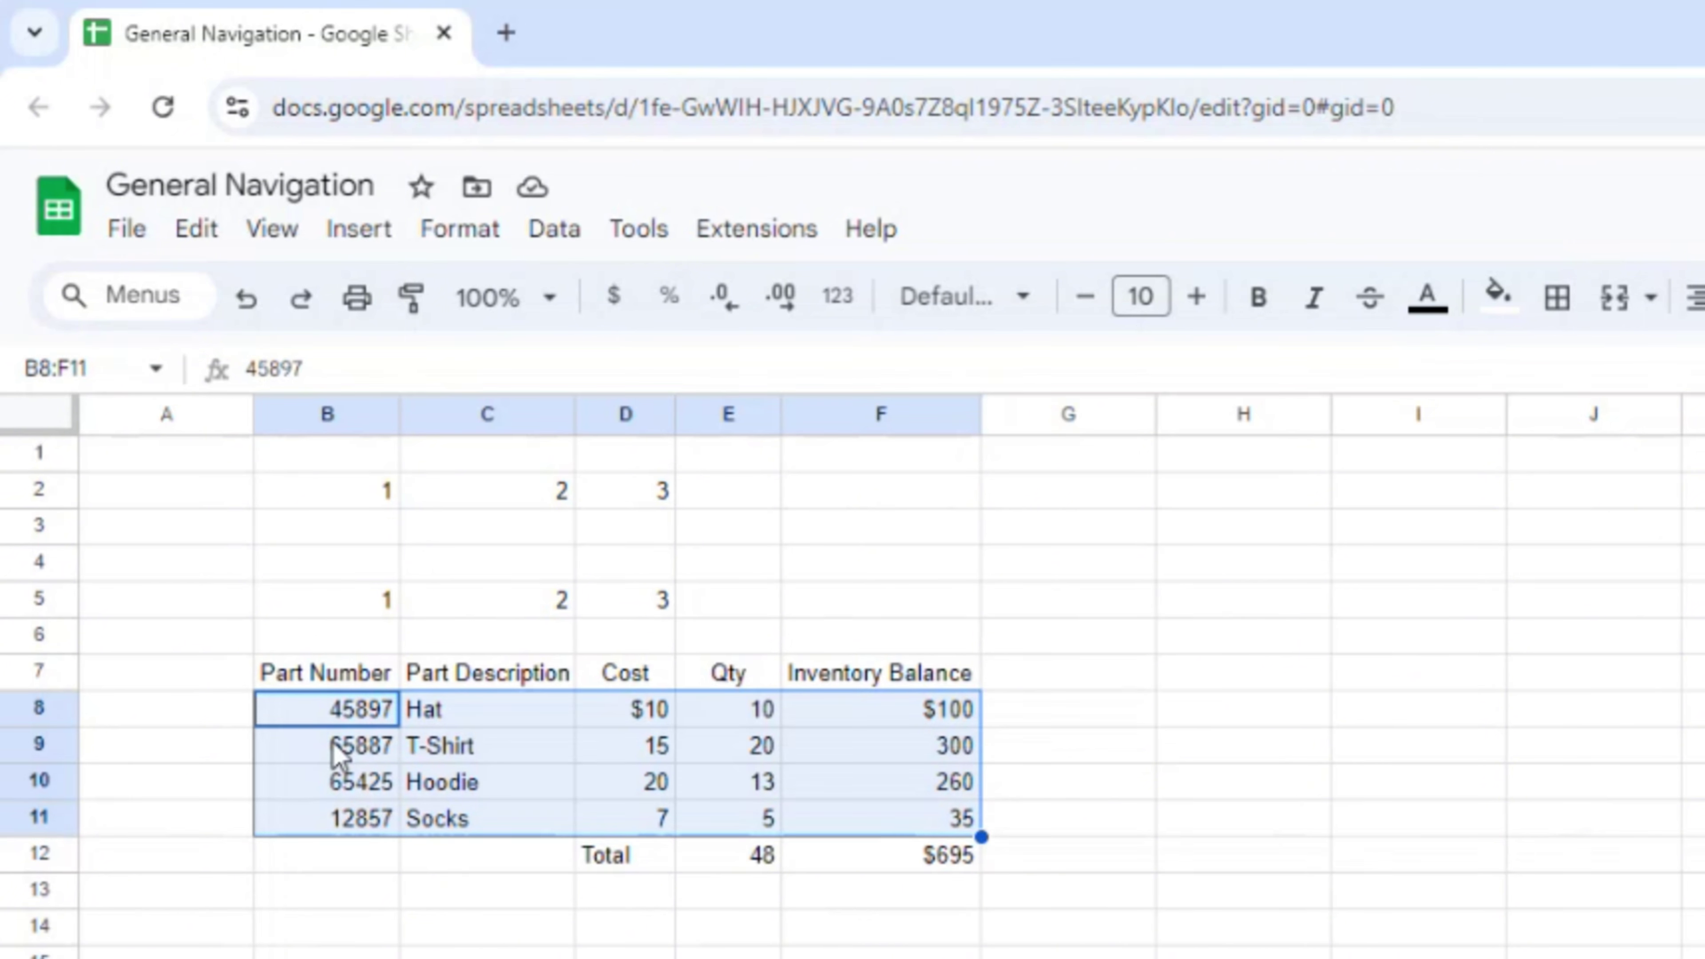
click(321, 720)
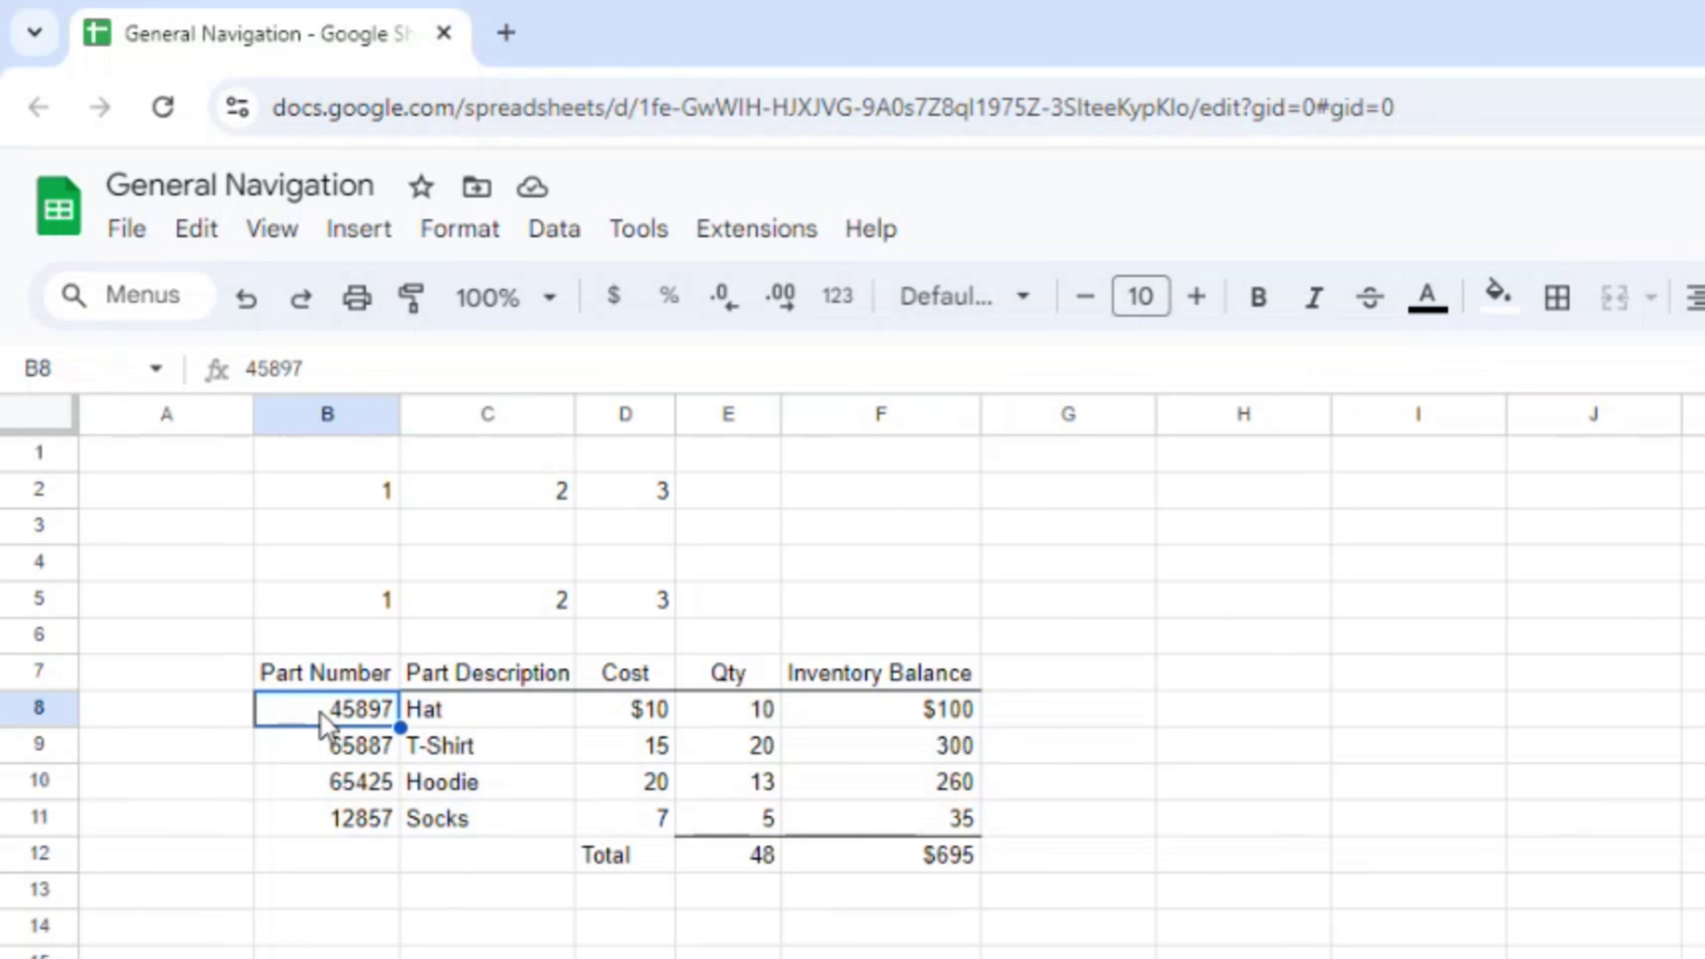
key(shift+Down)
key(shift+Down)
key(shift+Down)
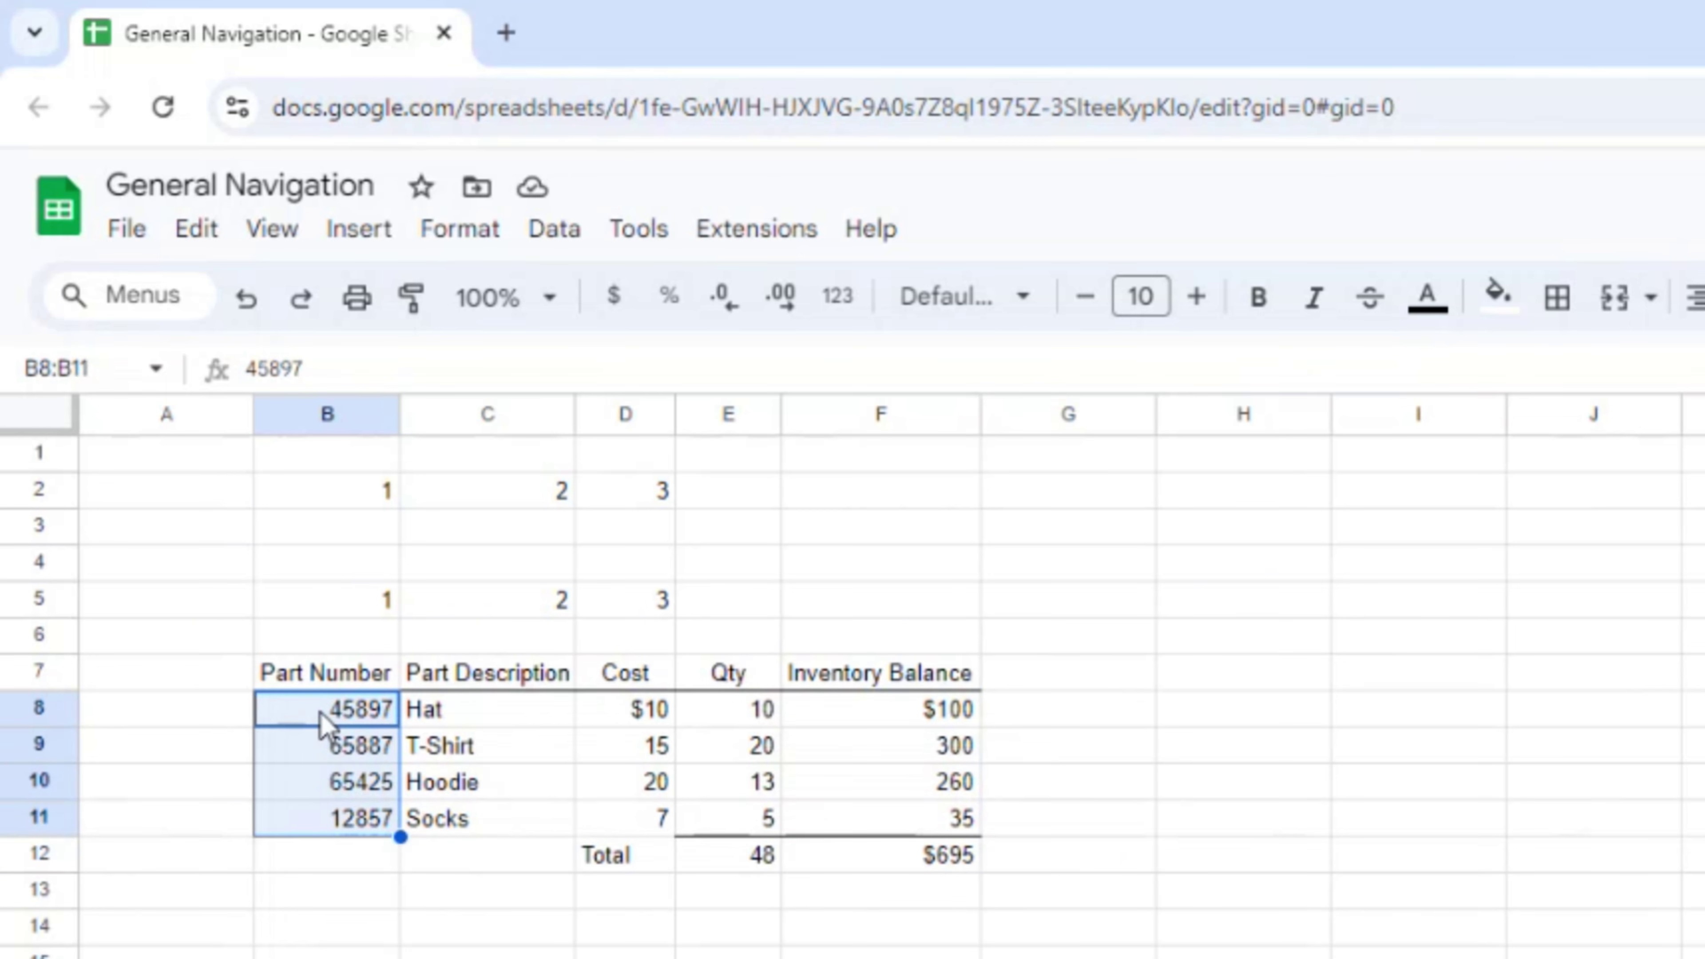
key(shift+Right)
key(shift+Right)
key(shift+Right)
key(shift+Right)
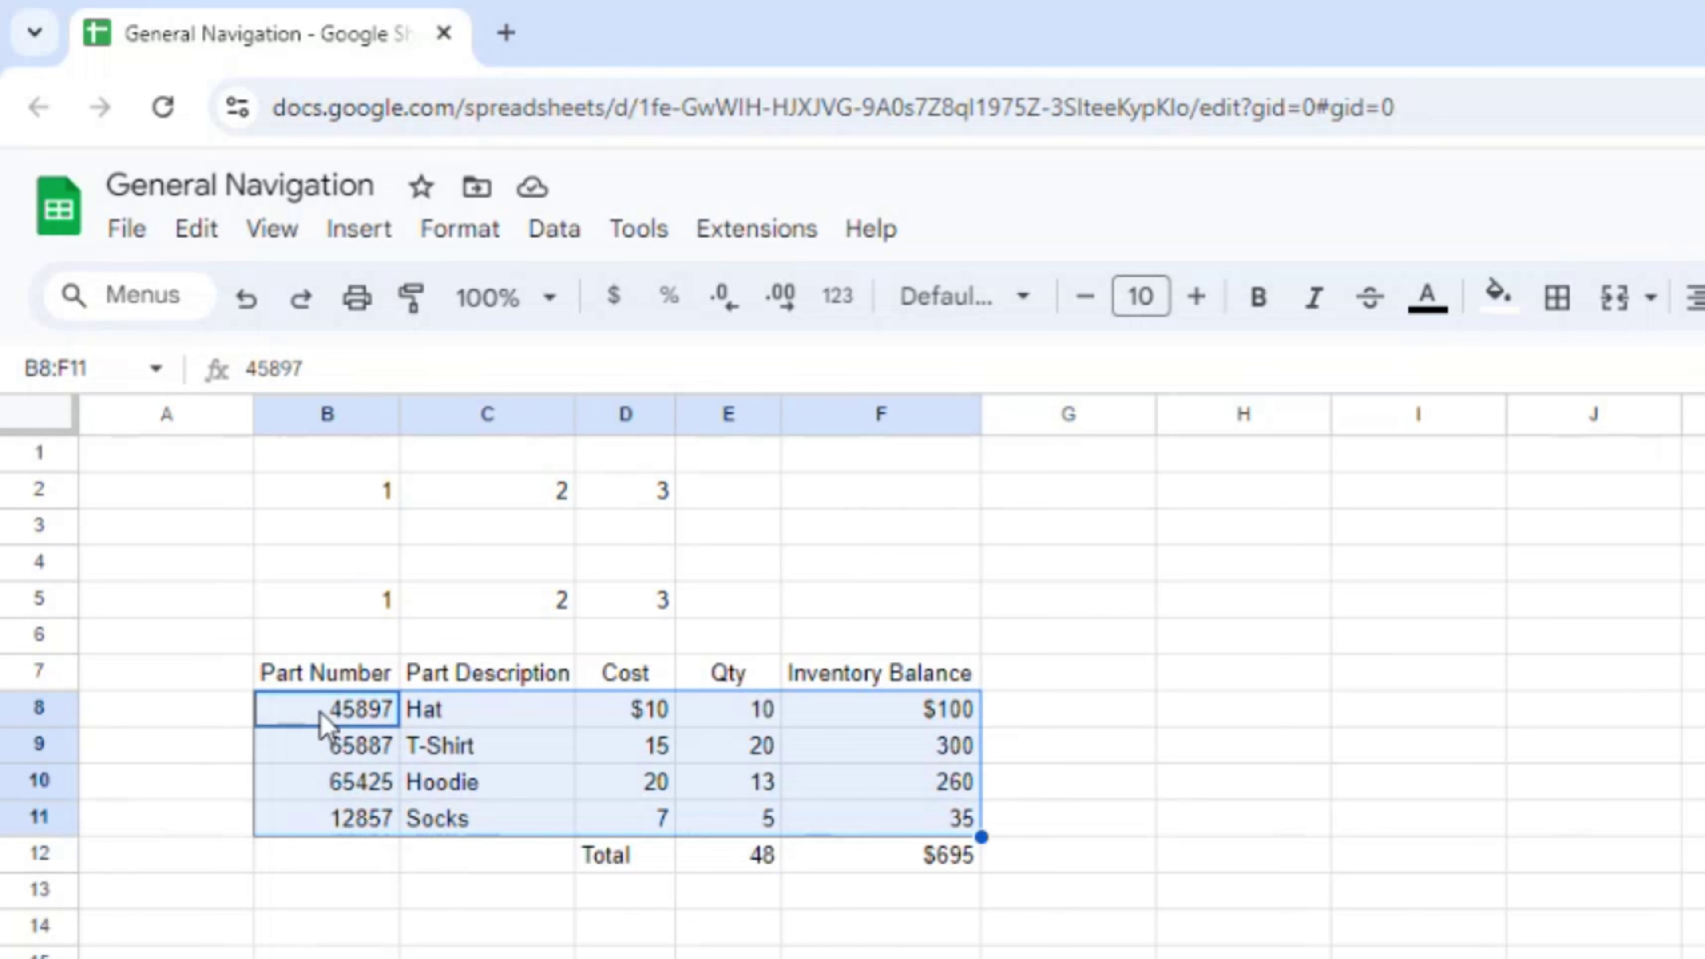
- Select the range B4:F4 and add B2, C6, C14, B12:C12 and D13:F20 to the same selection
click(336, 577)
shift+click(832, 577)
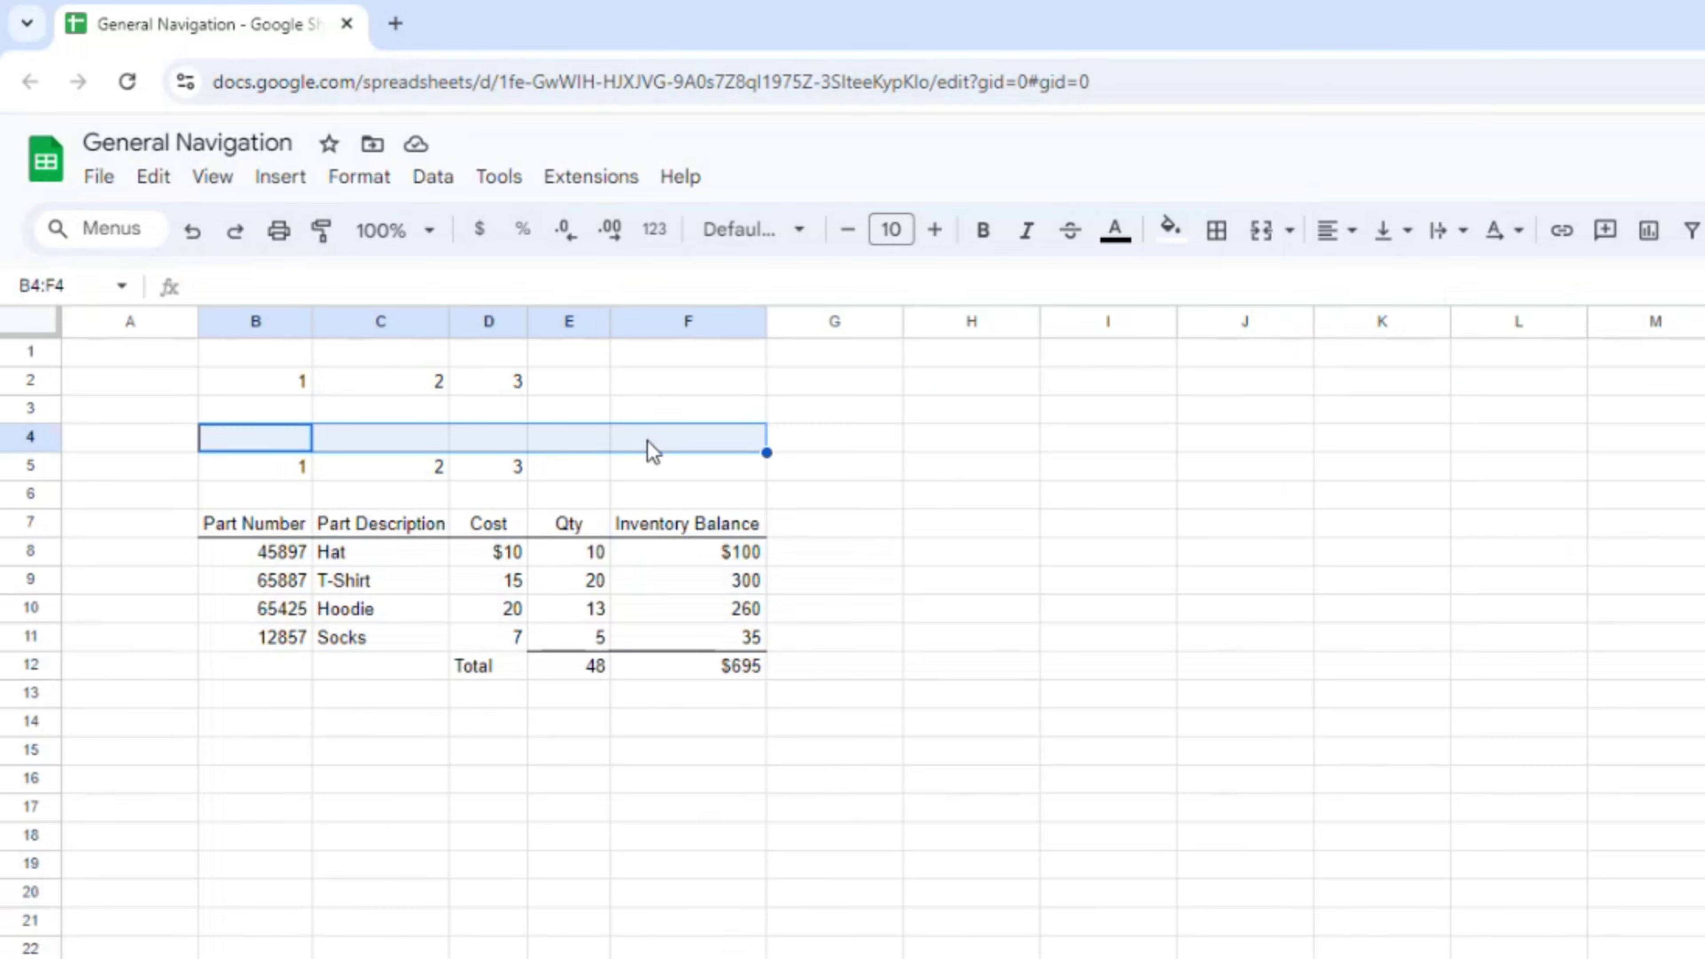
ctrl+click(255, 388)
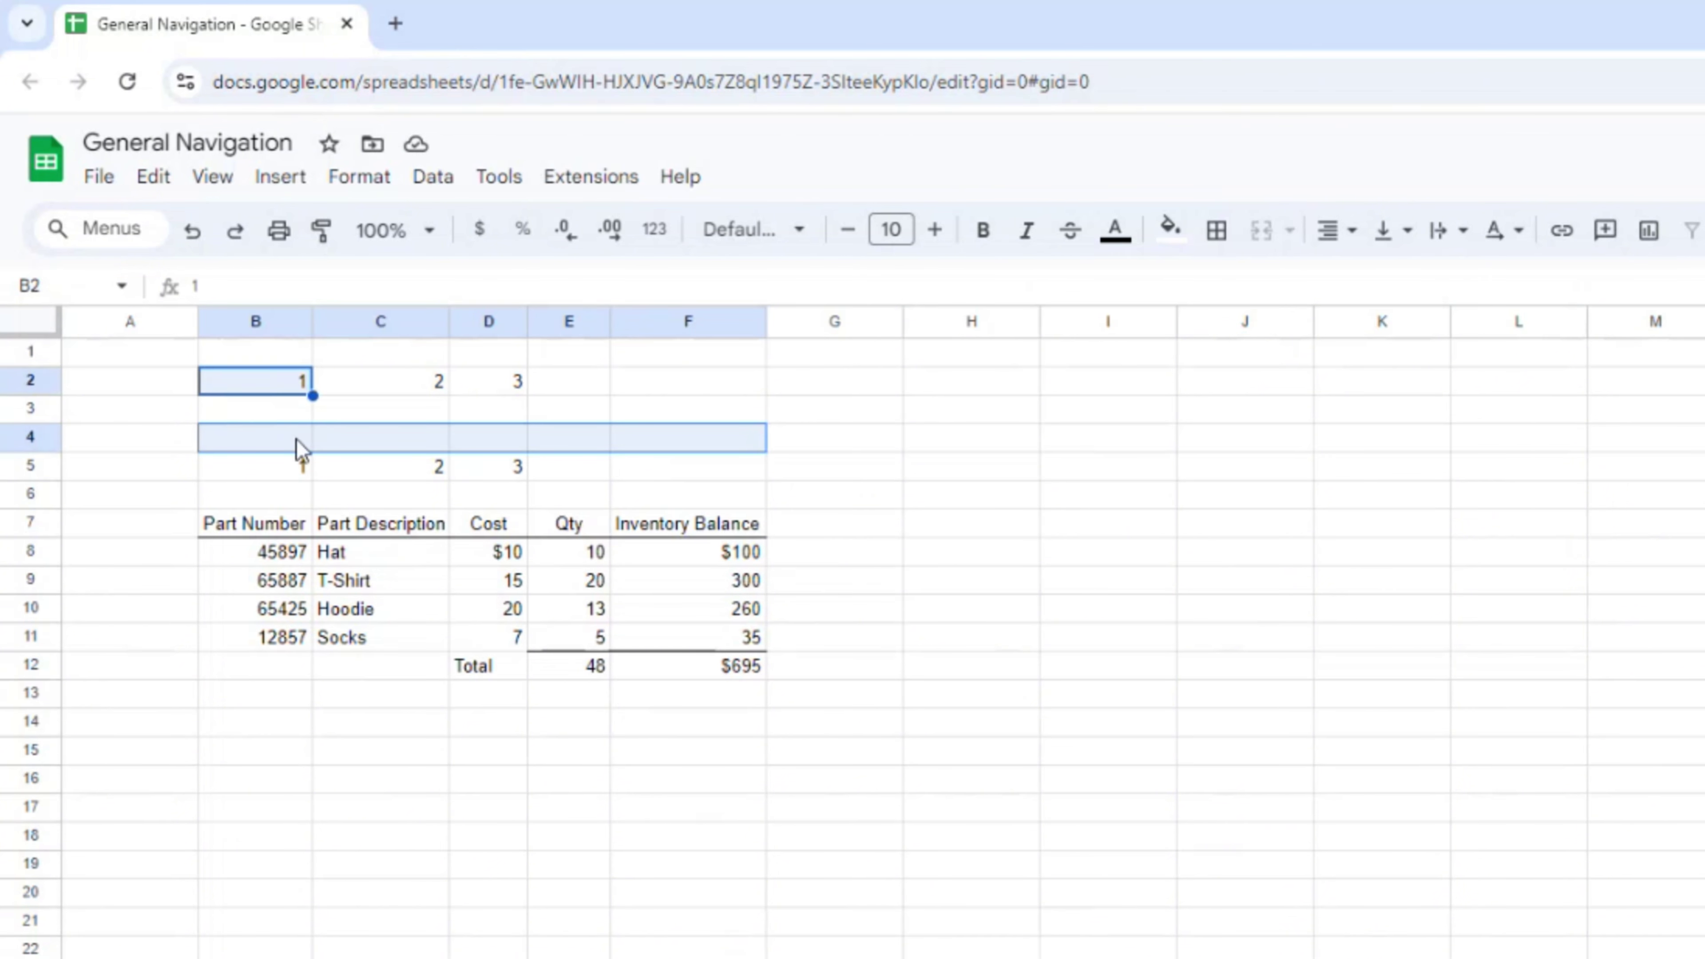
ctrl+click(392, 502)
ctrl+click(388, 723)
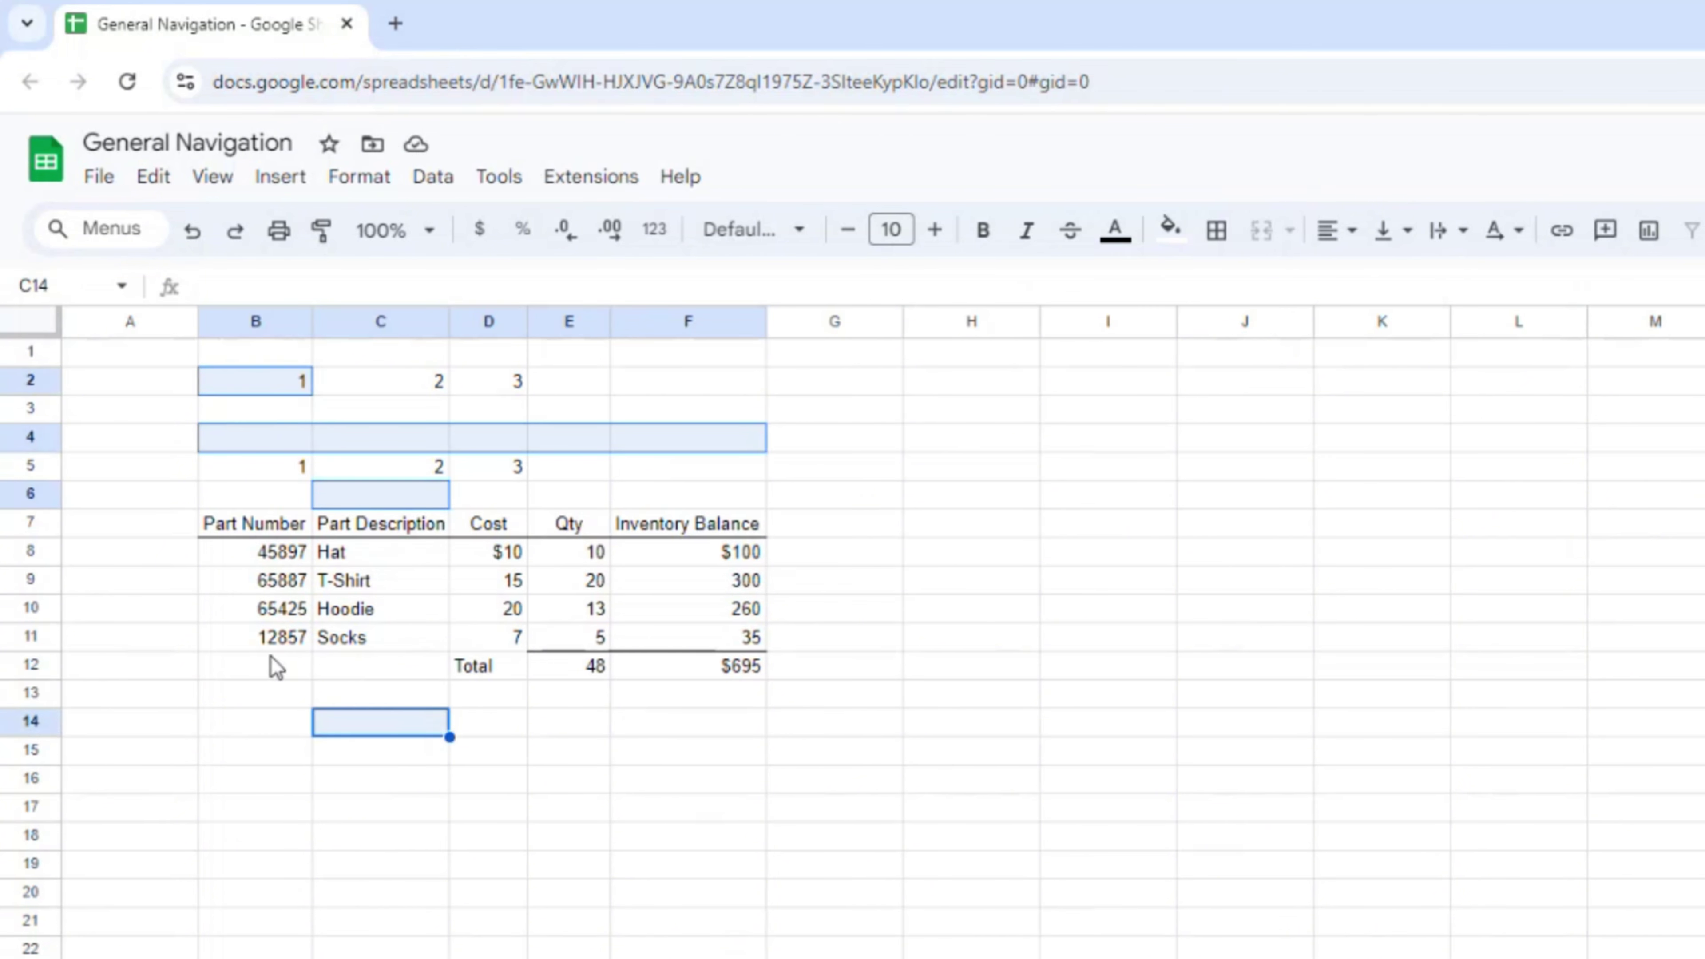
drag(242, 675, 342, 688)
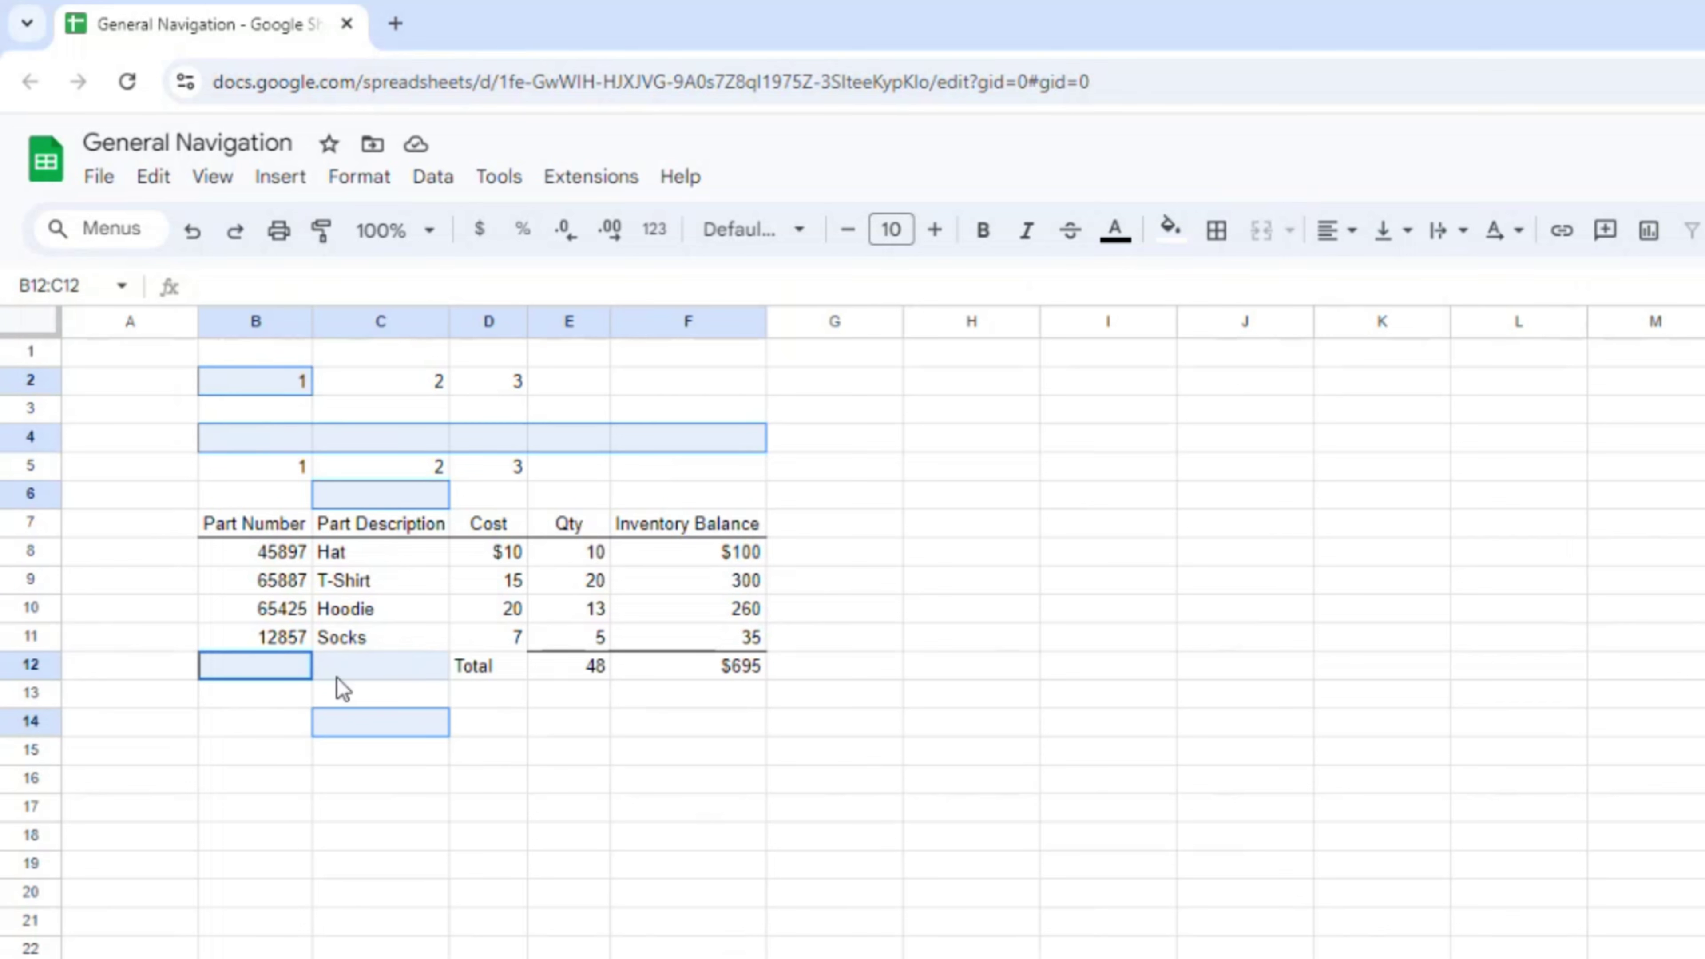
drag(510, 696, 698, 890)
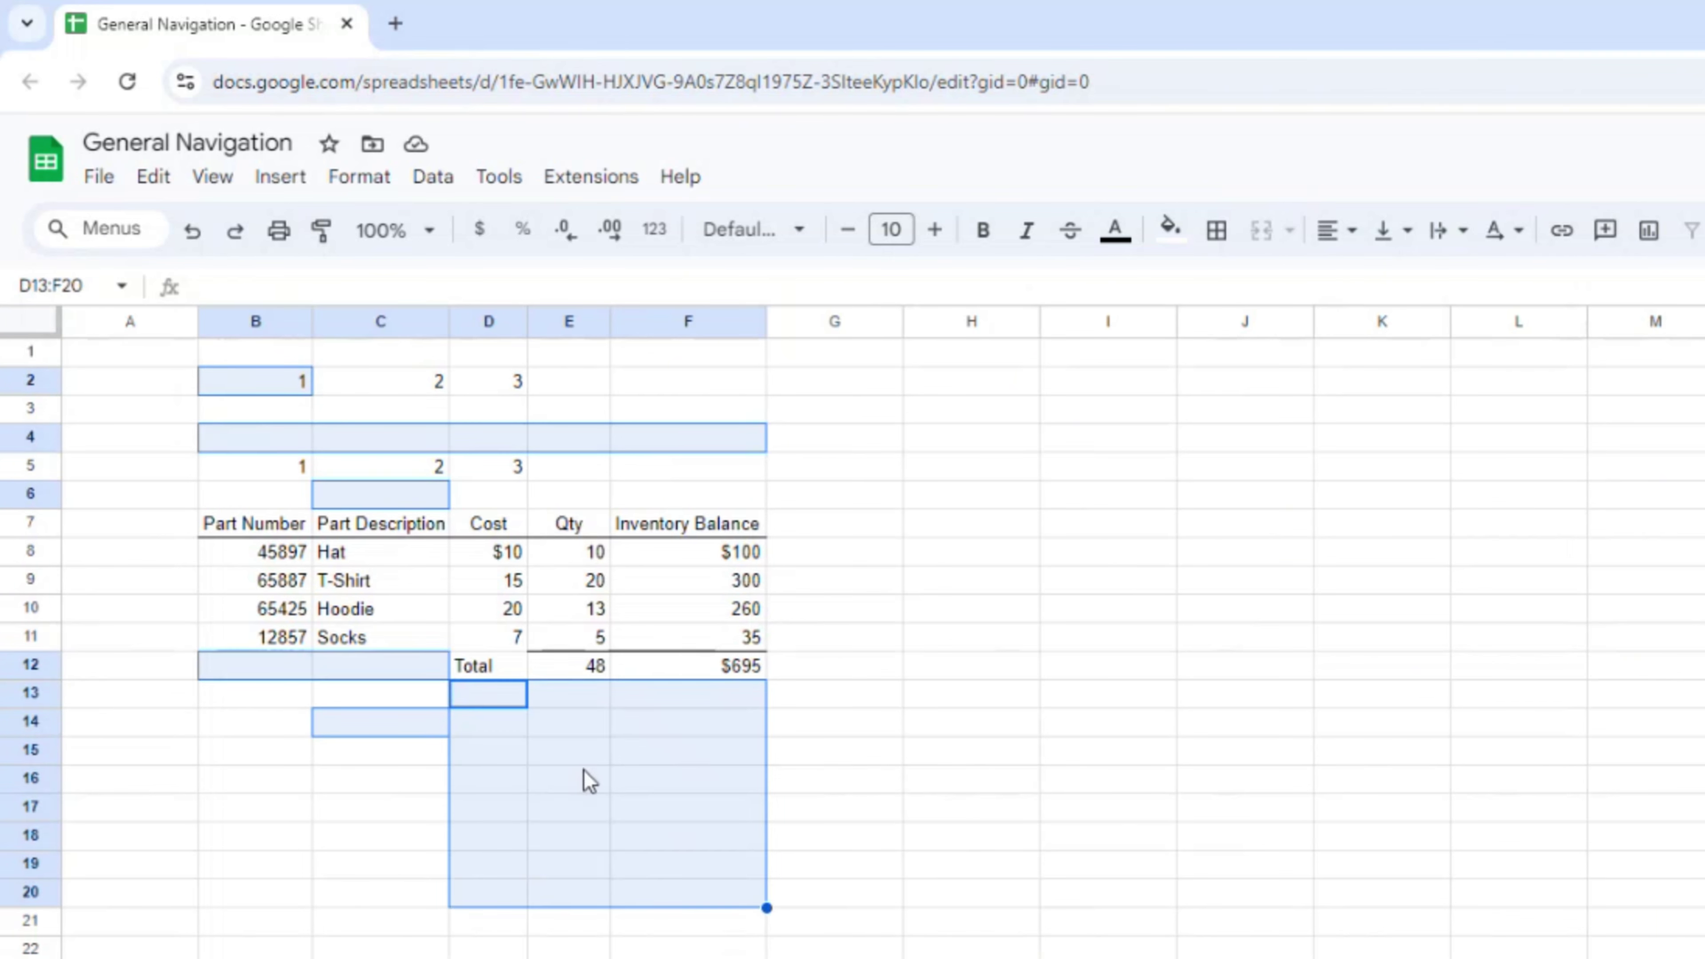
- Remove individual cells E15, E17, E19, E14 and E4 from the multi-range selection
ctrl+click(572, 753)
ctrl+click(576, 809)
ctrl+click(581, 867)
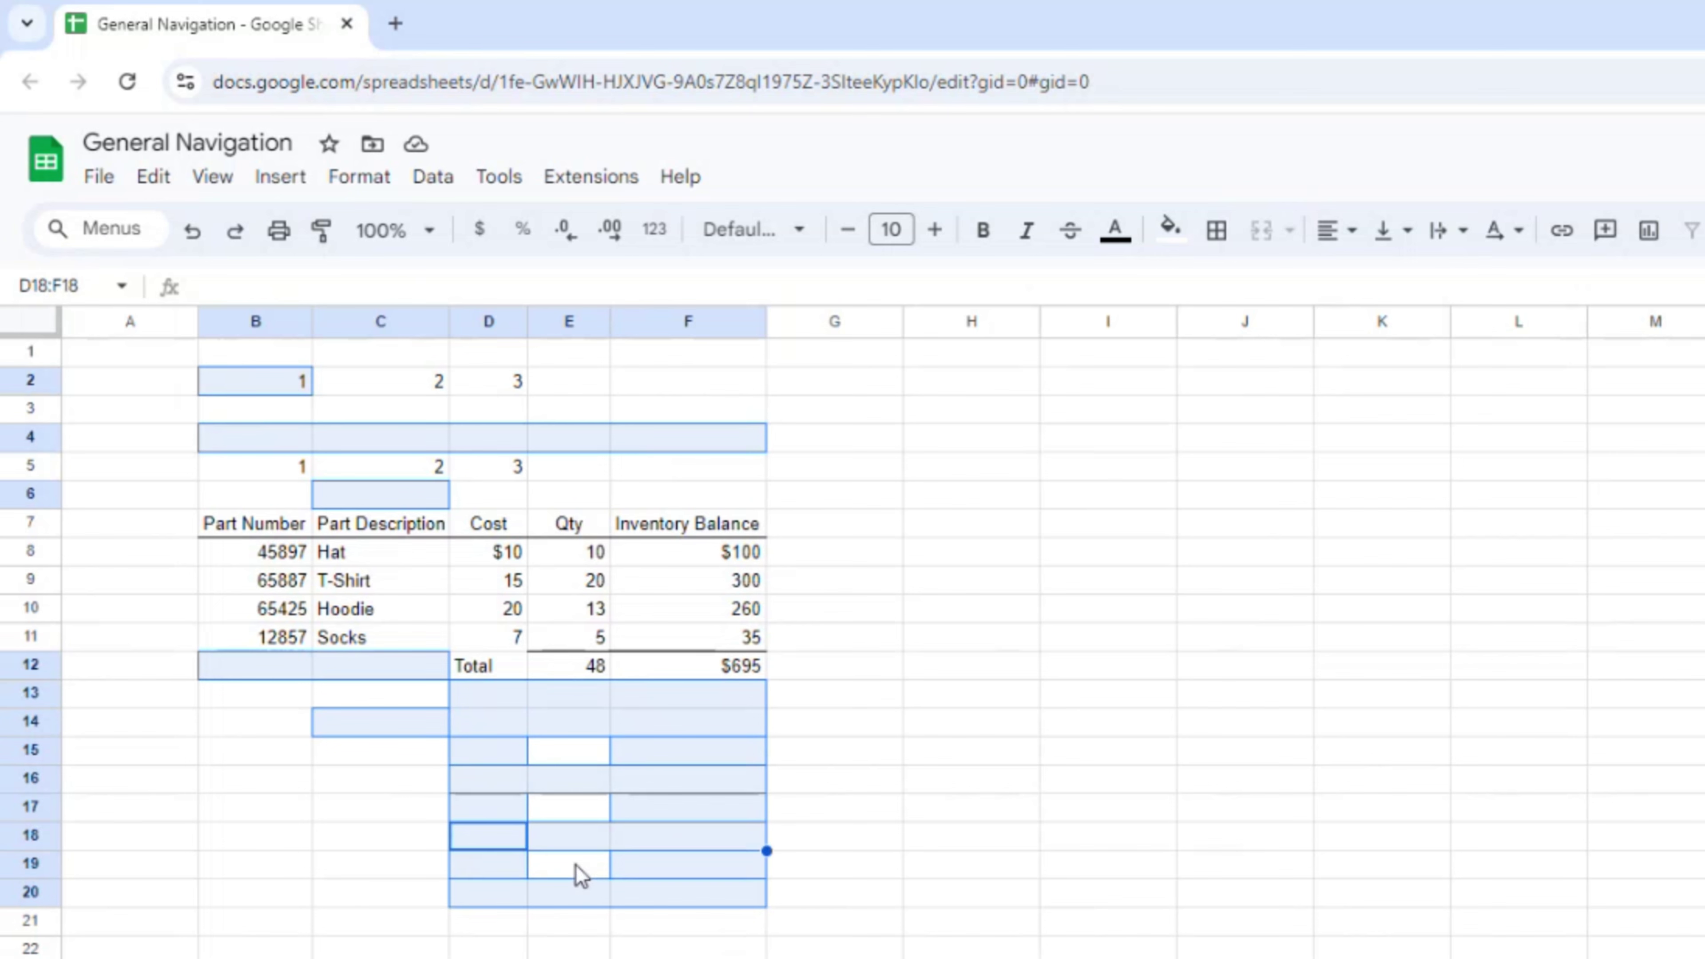
ctrl+click(569, 716)
ctrl+click(547, 440)
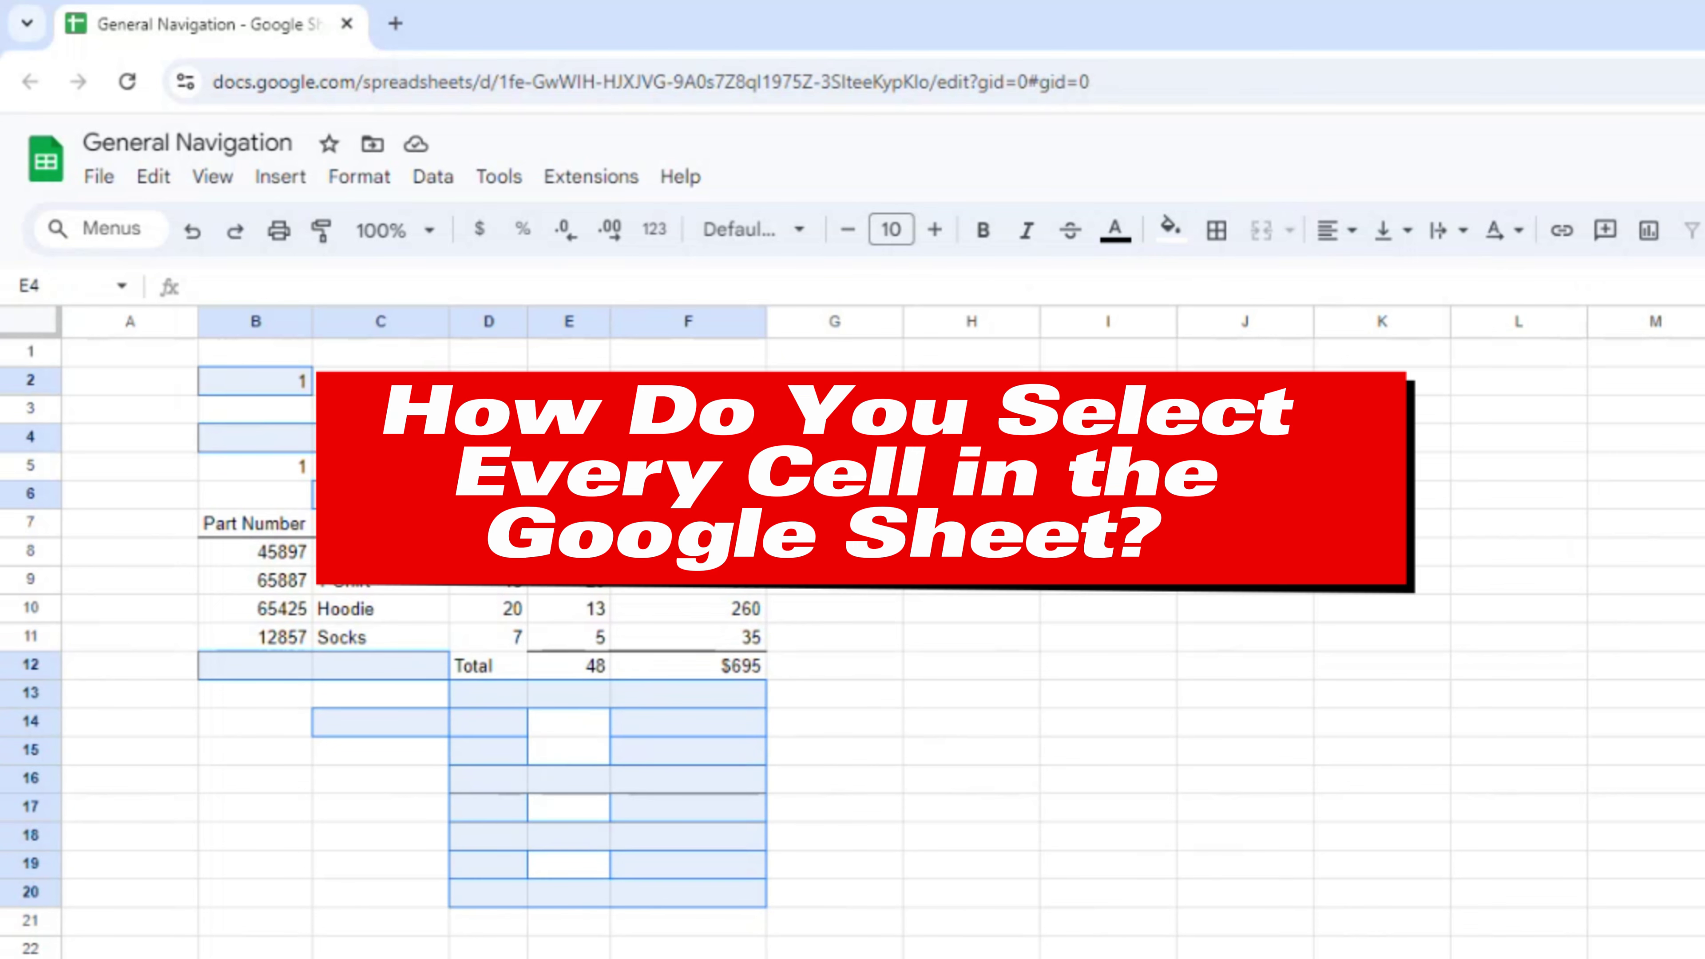
drag(255, 438, 510, 438)
- Select every cell in the sheet starting from B17, and select the entire sheet again starting from C14
click(287, 802)
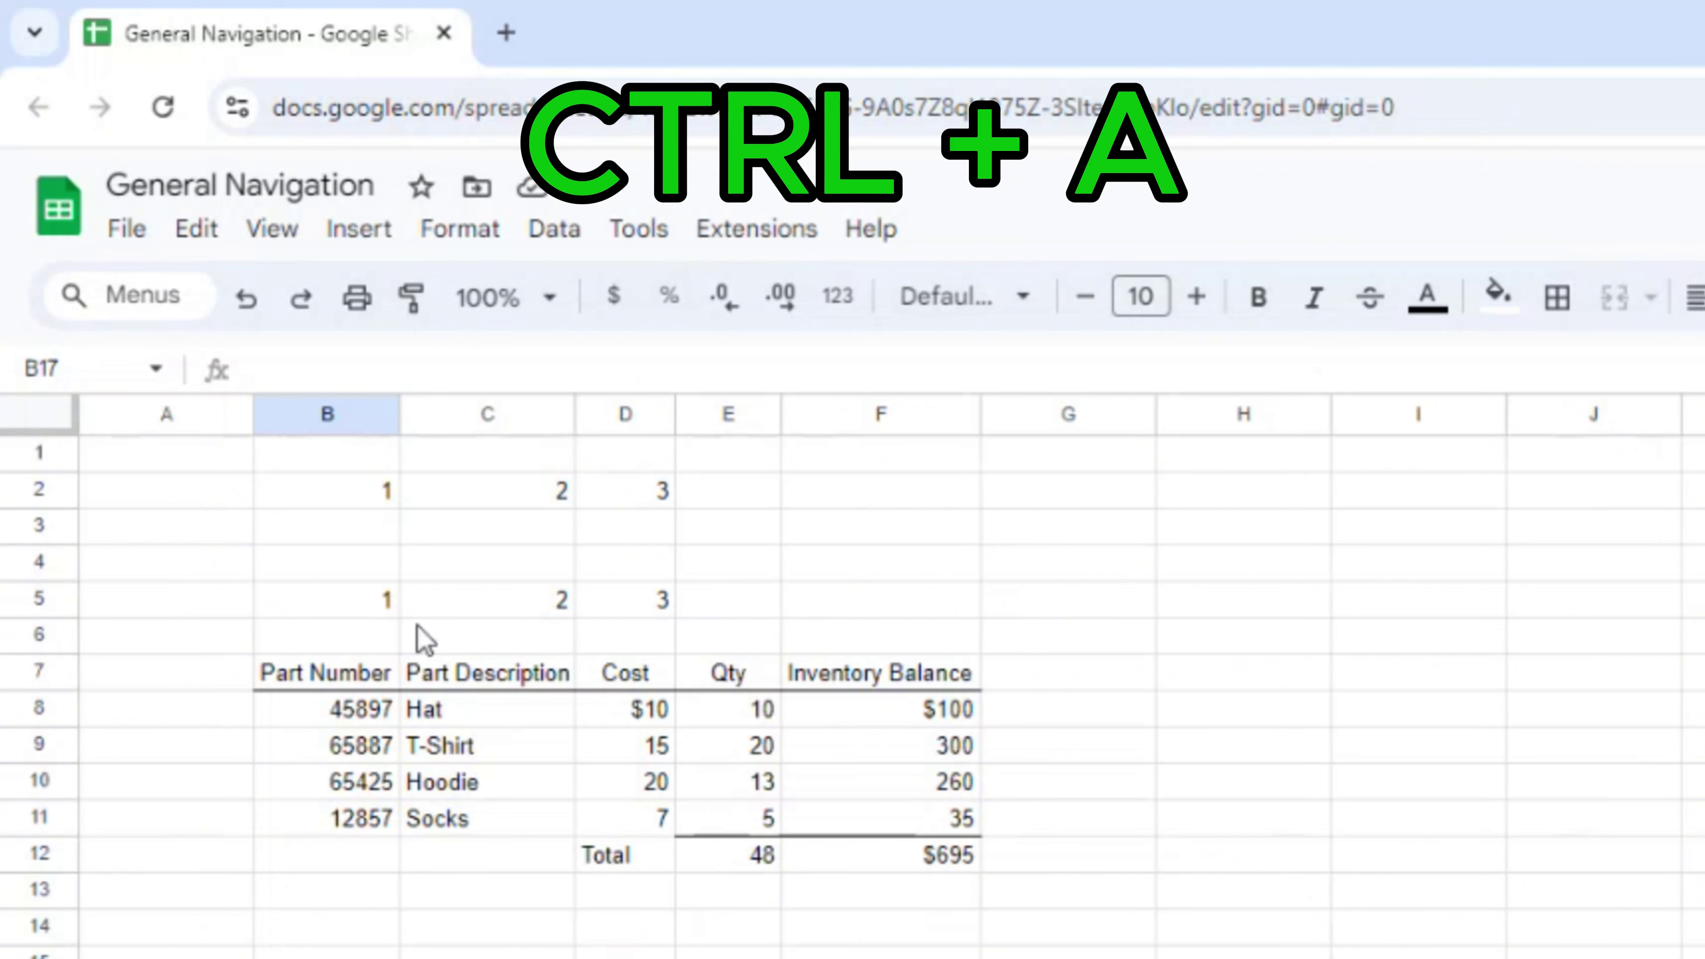
key(ctrl+a)
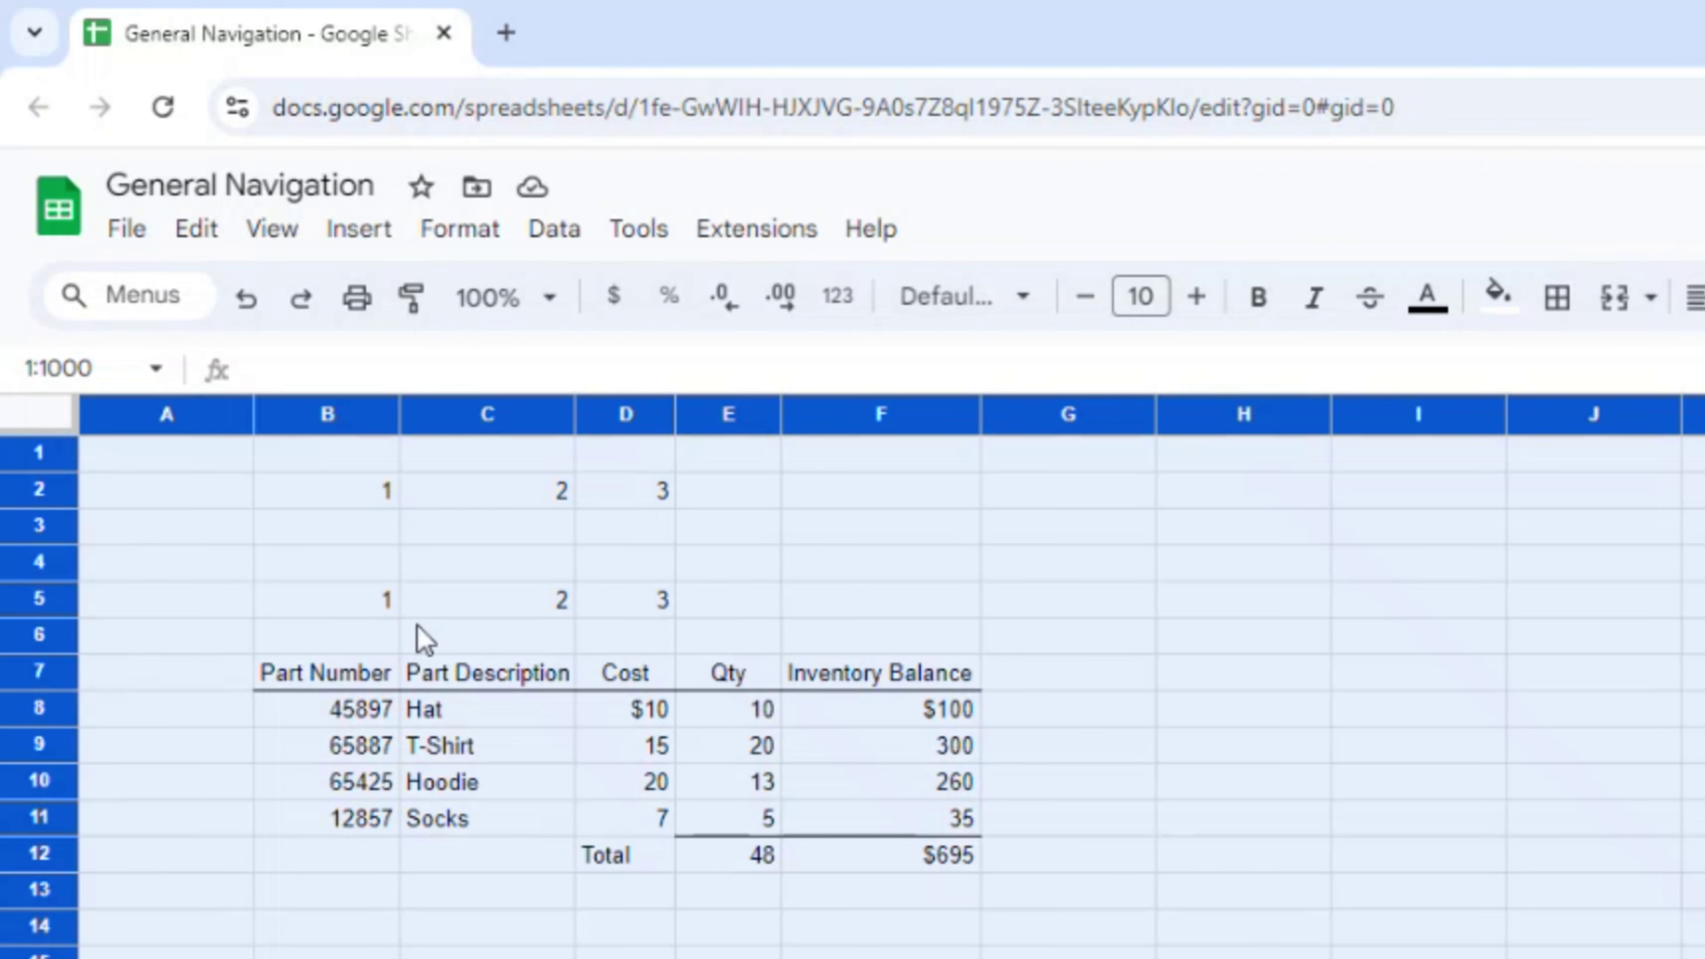
click(484, 923)
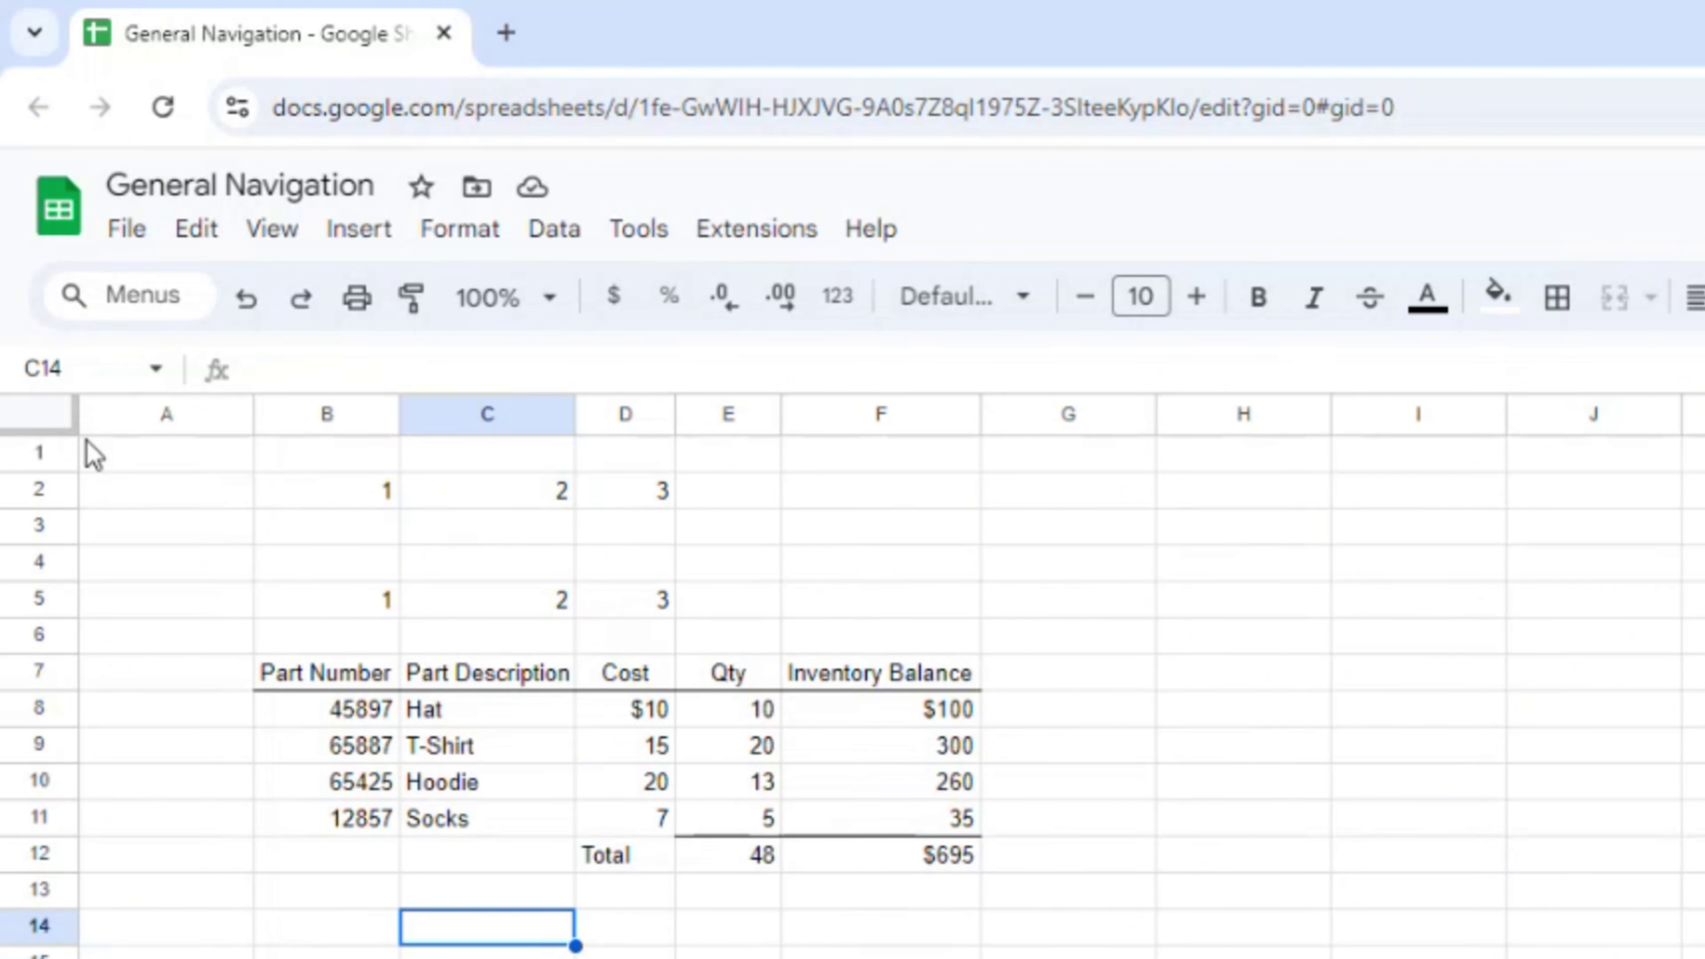
click(39, 420)
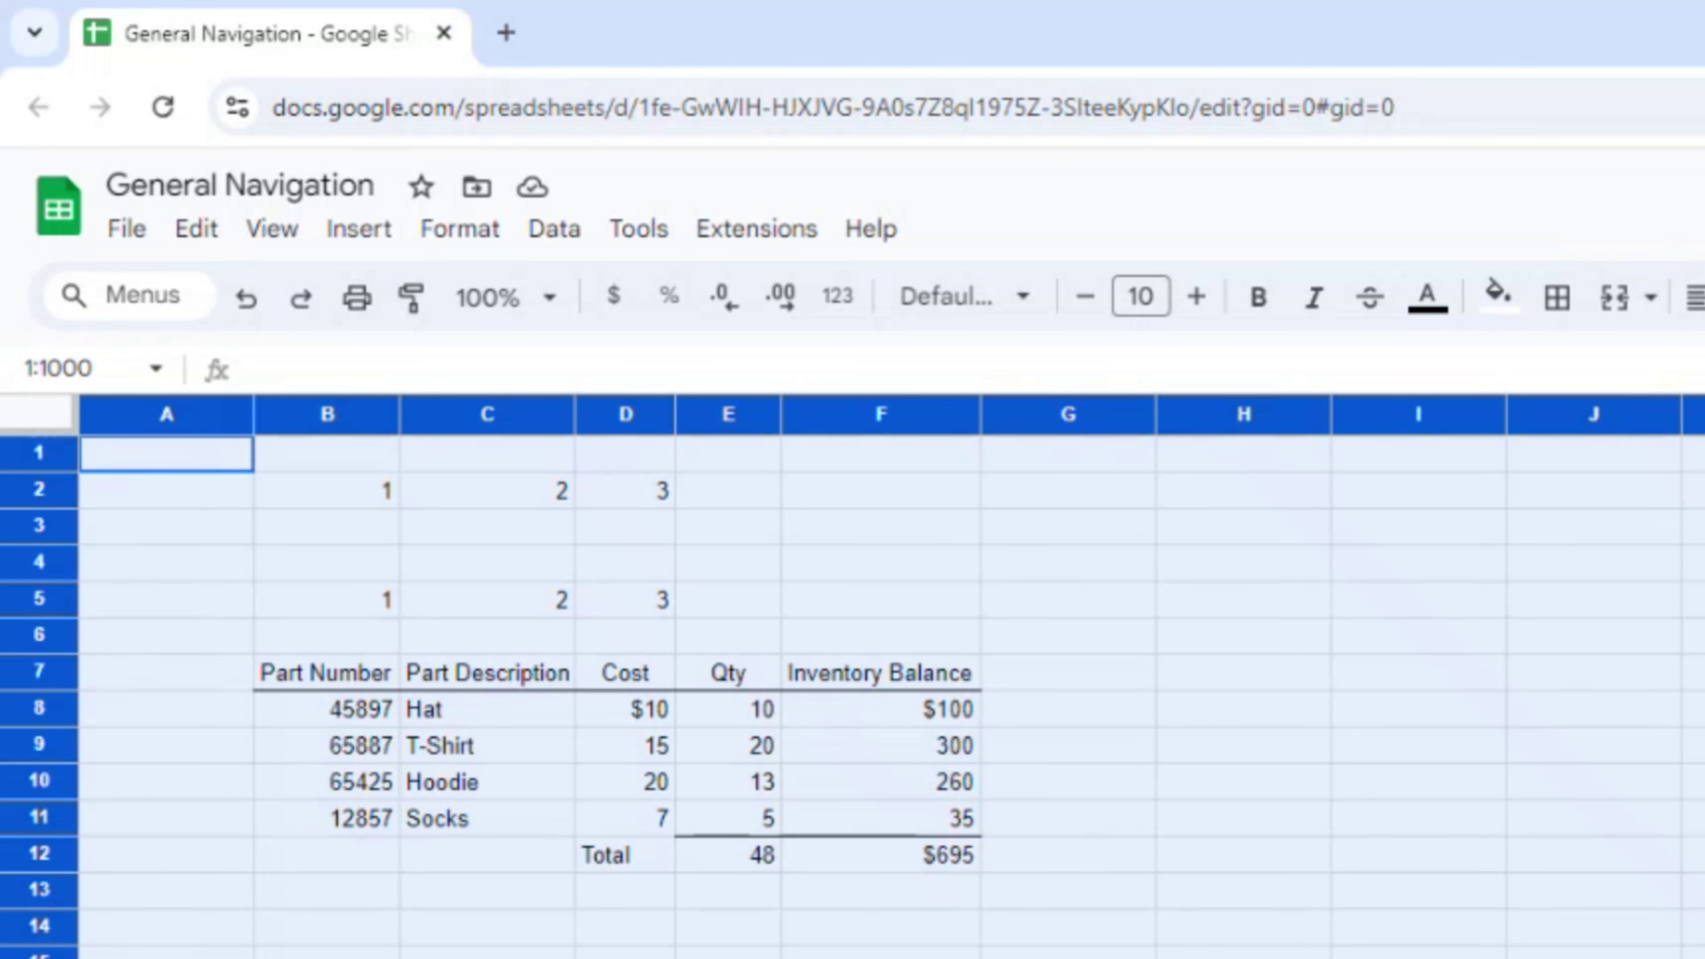
- From cell B4, select the whole of column A and of column C, and from cell E4 select all of column E
click(344, 576)
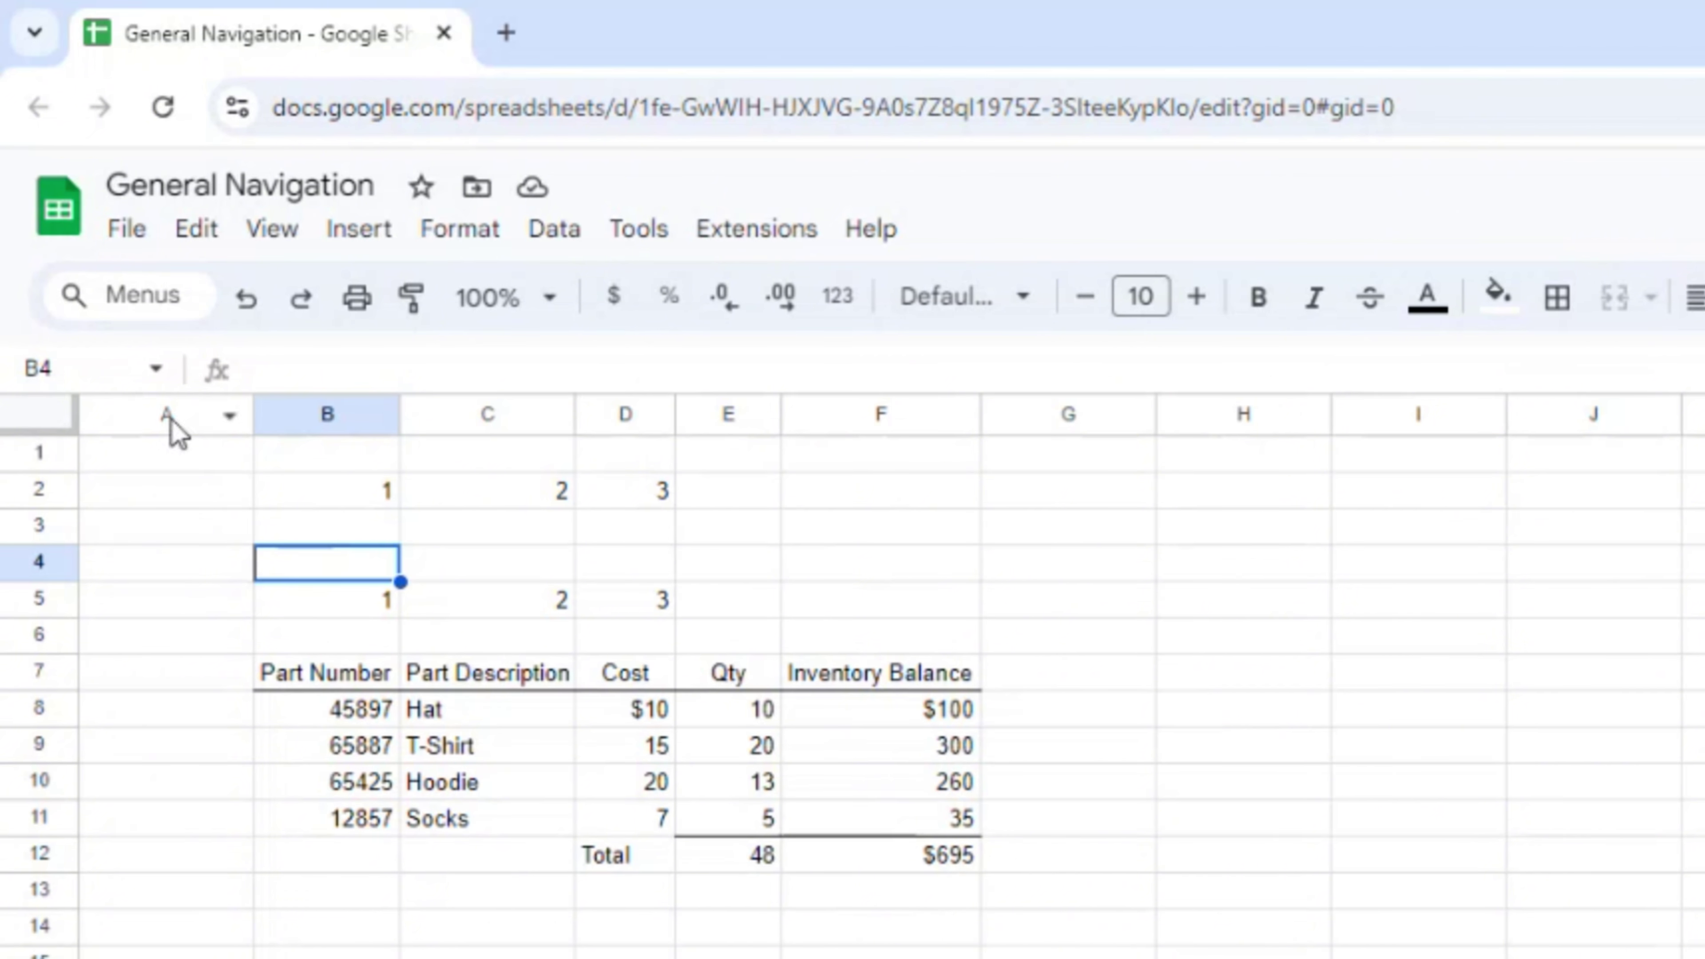
click(168, 414)
click(498, 415)
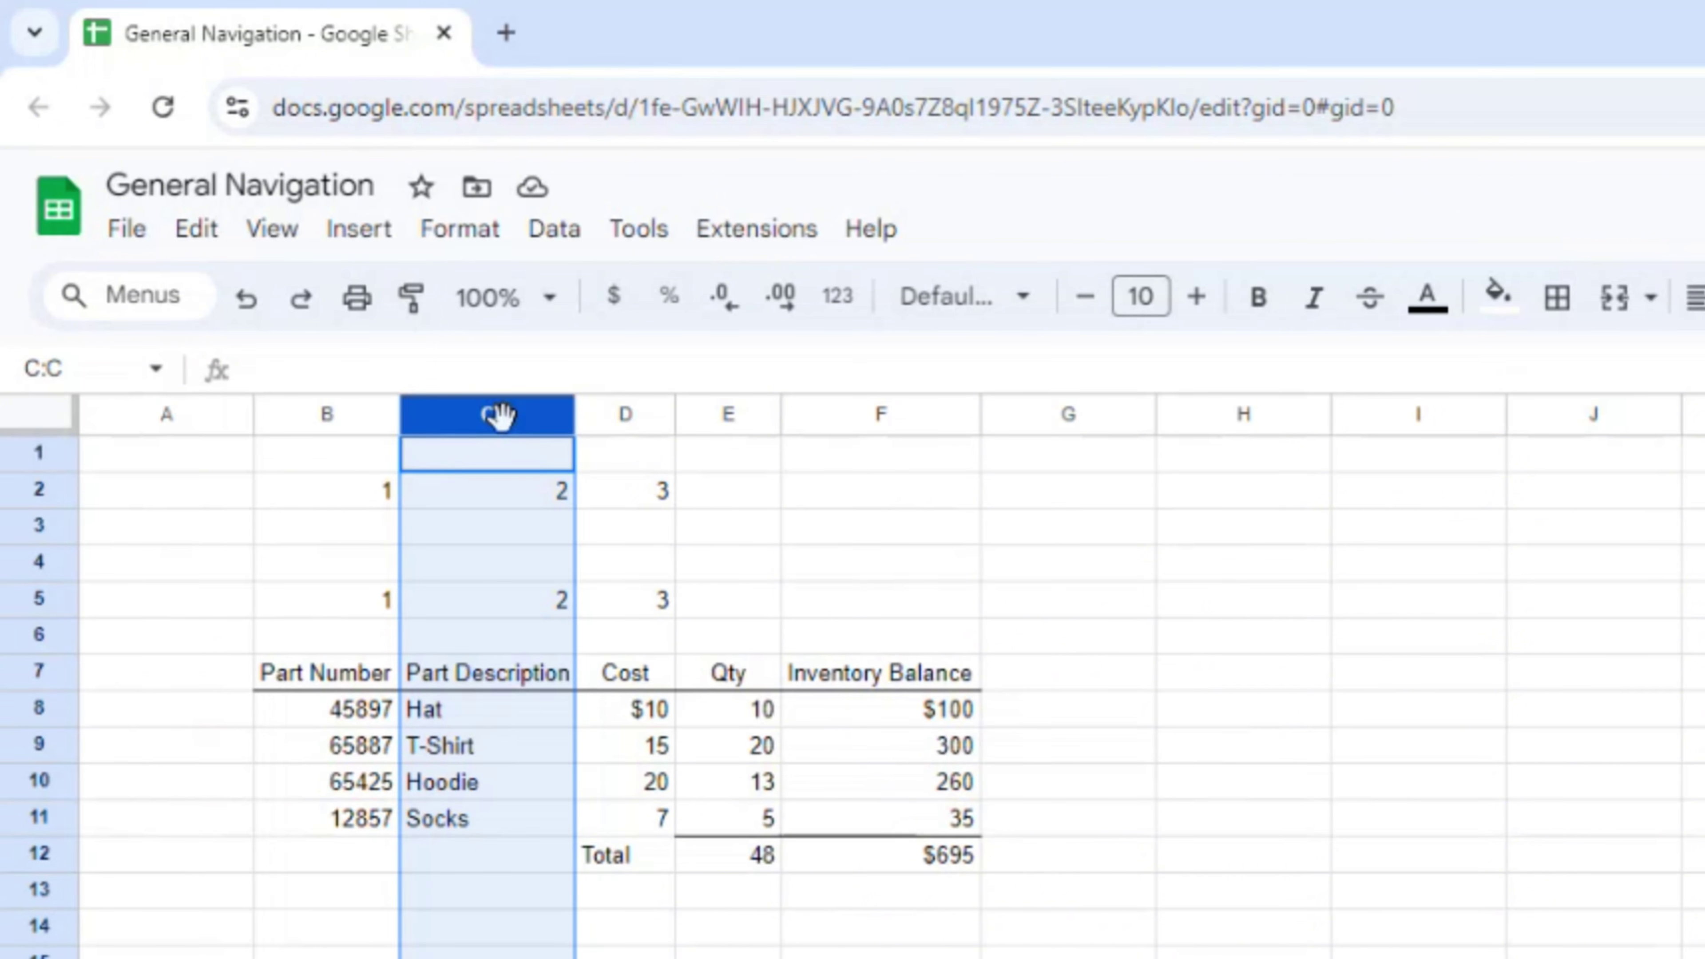
click(717, 576)
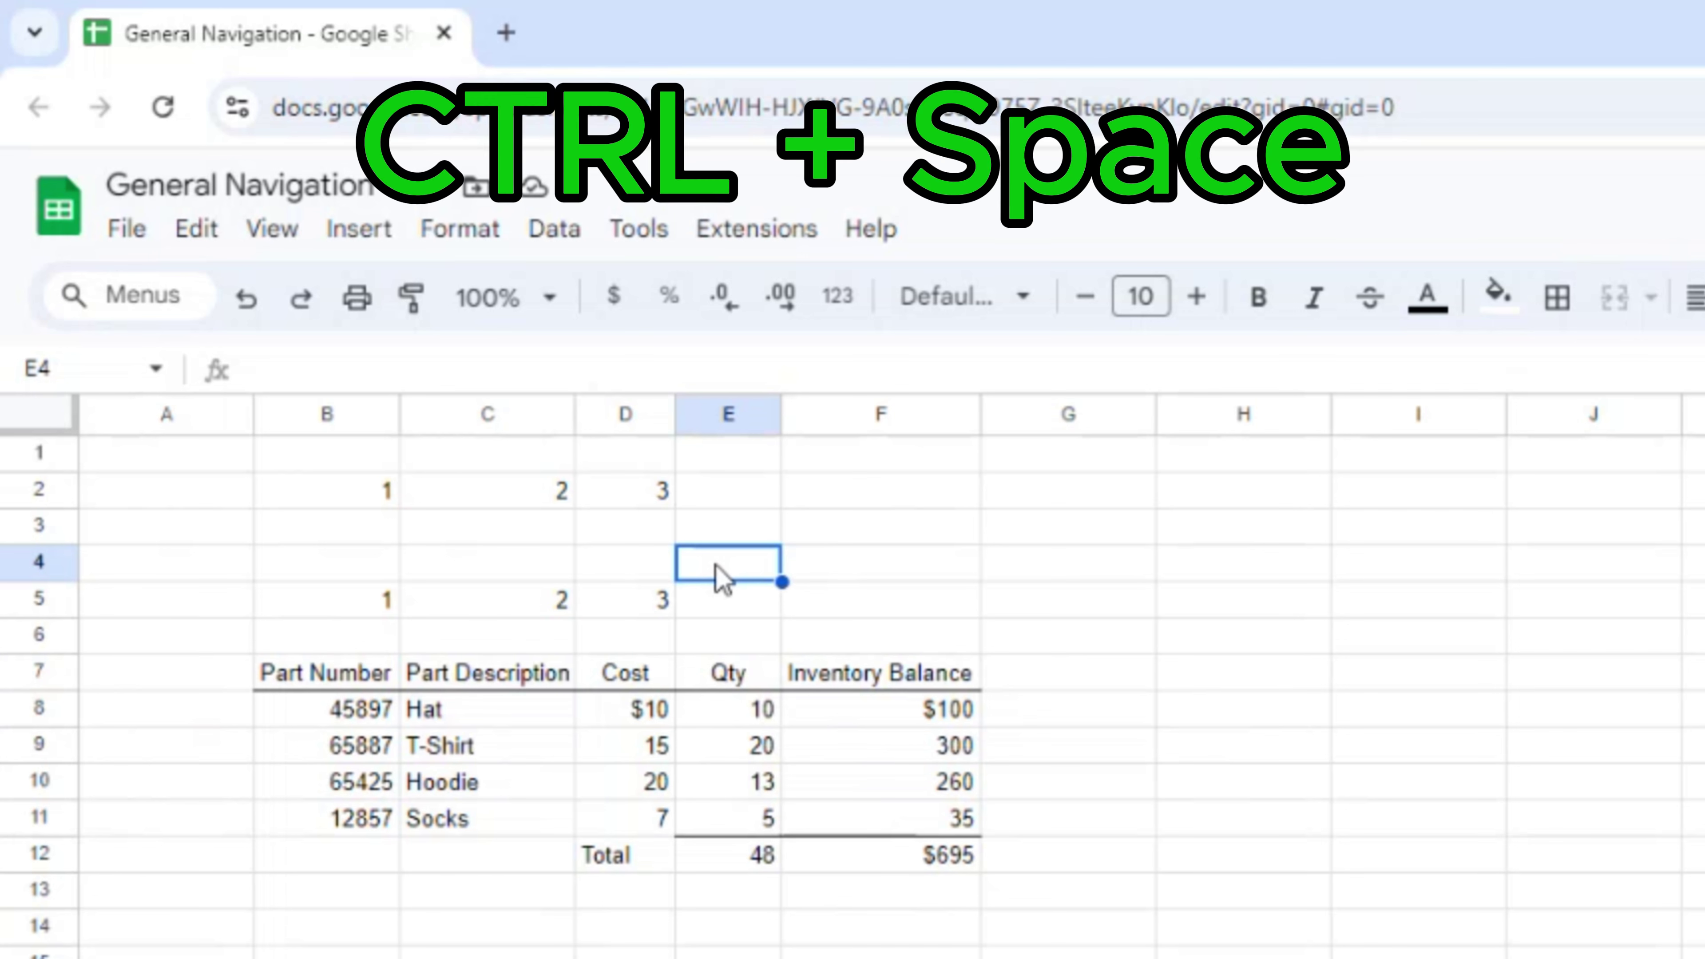
key(ctrl+space)
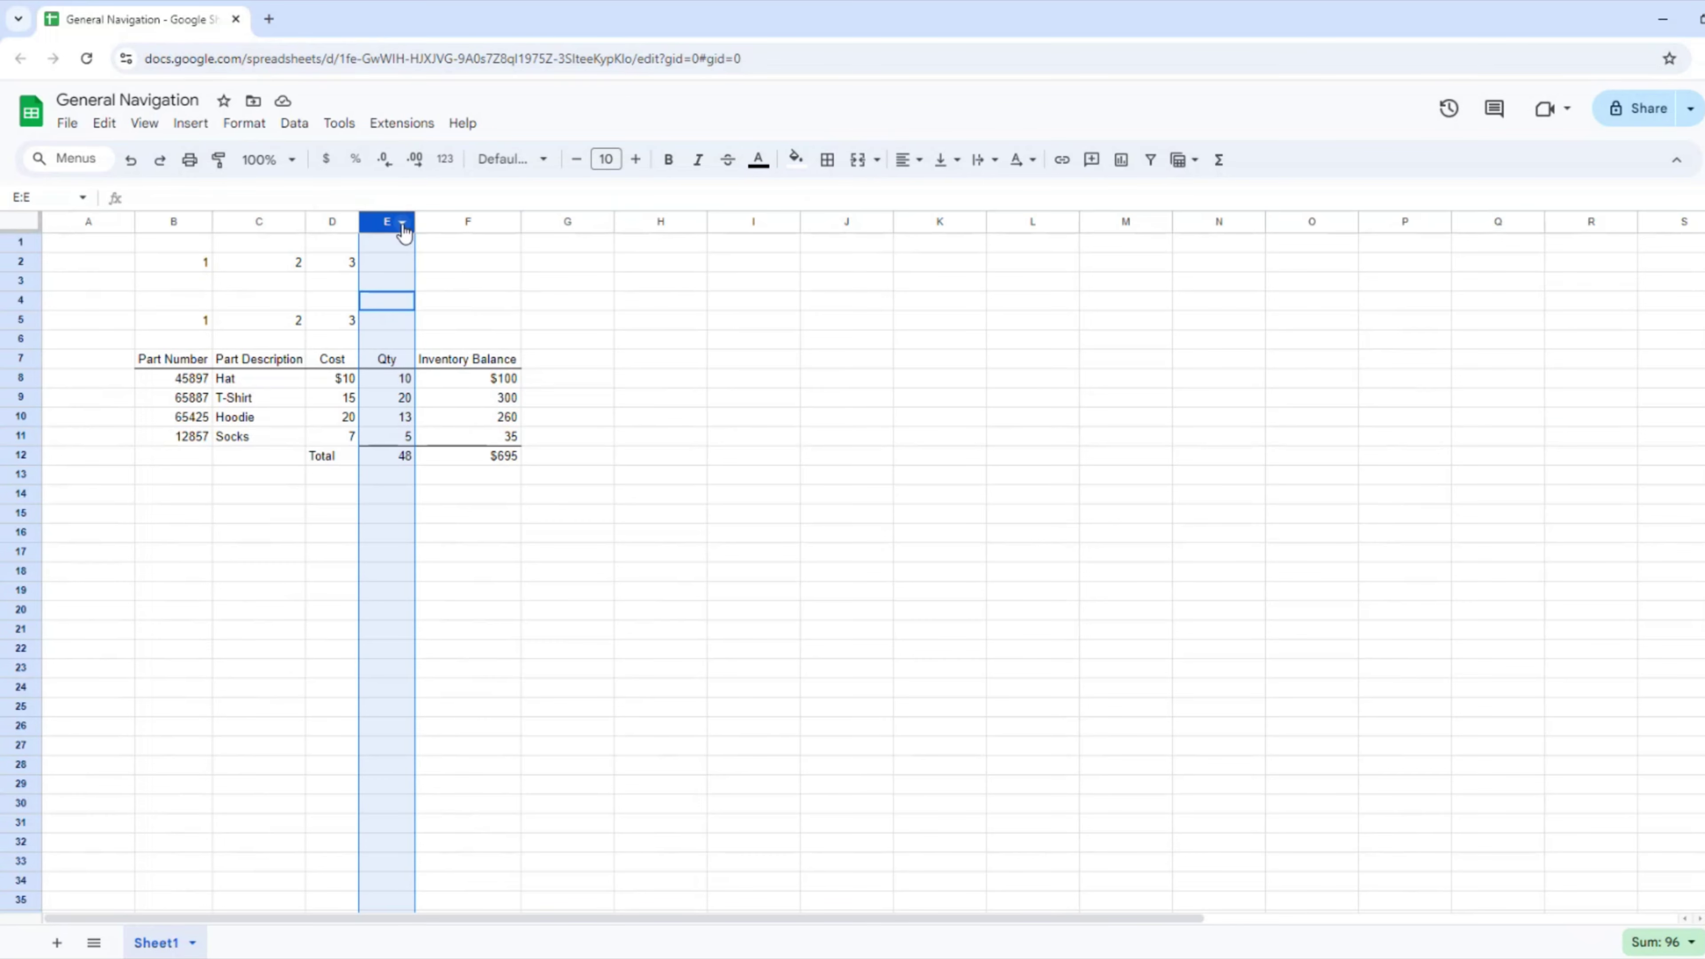
- View the actions available for column E, including the additional column actions, and select cell C3
click(402, 224)
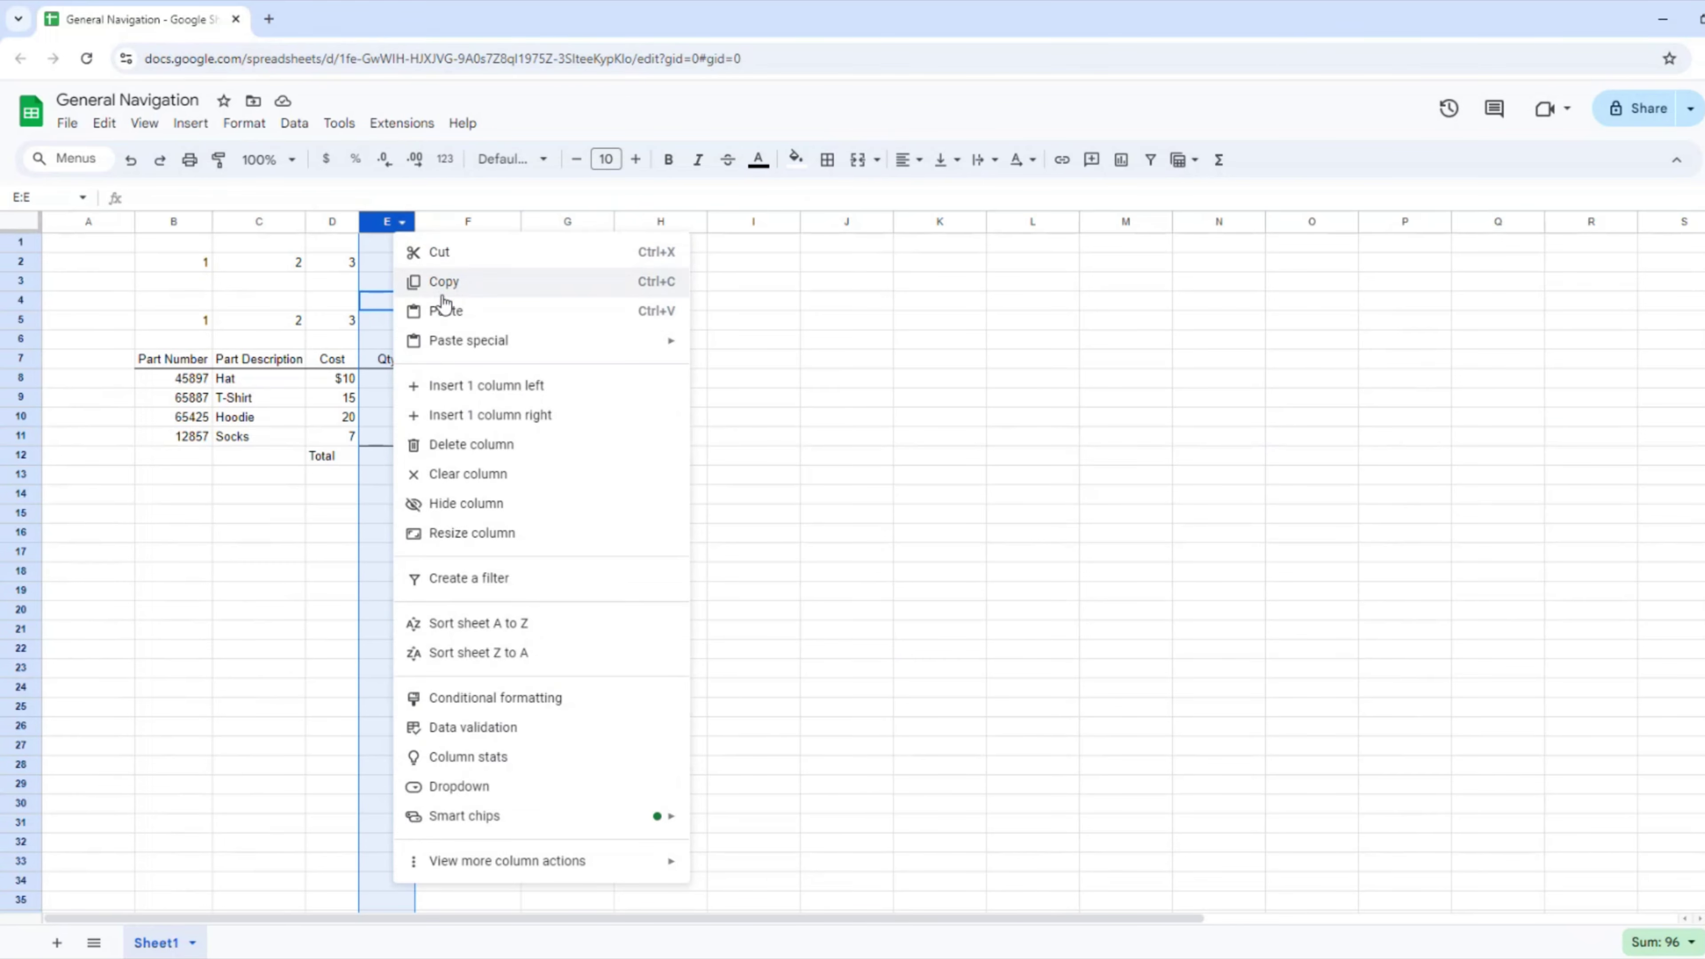
mouse_move(449, 345)
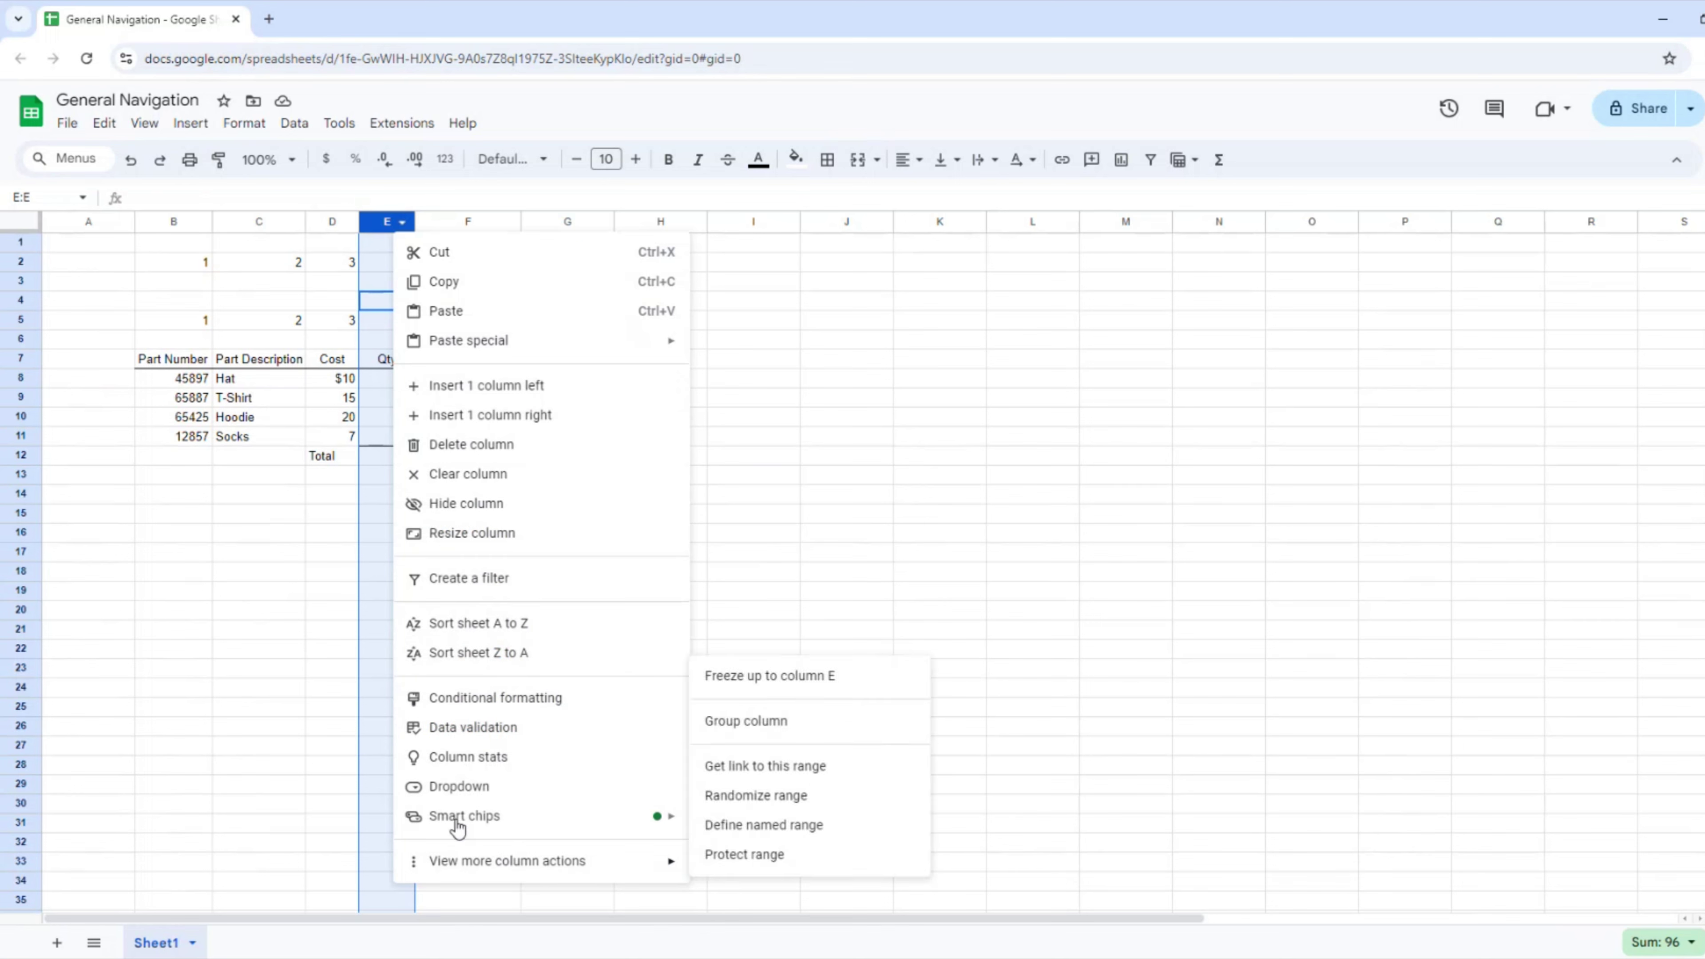
click(236, 280)
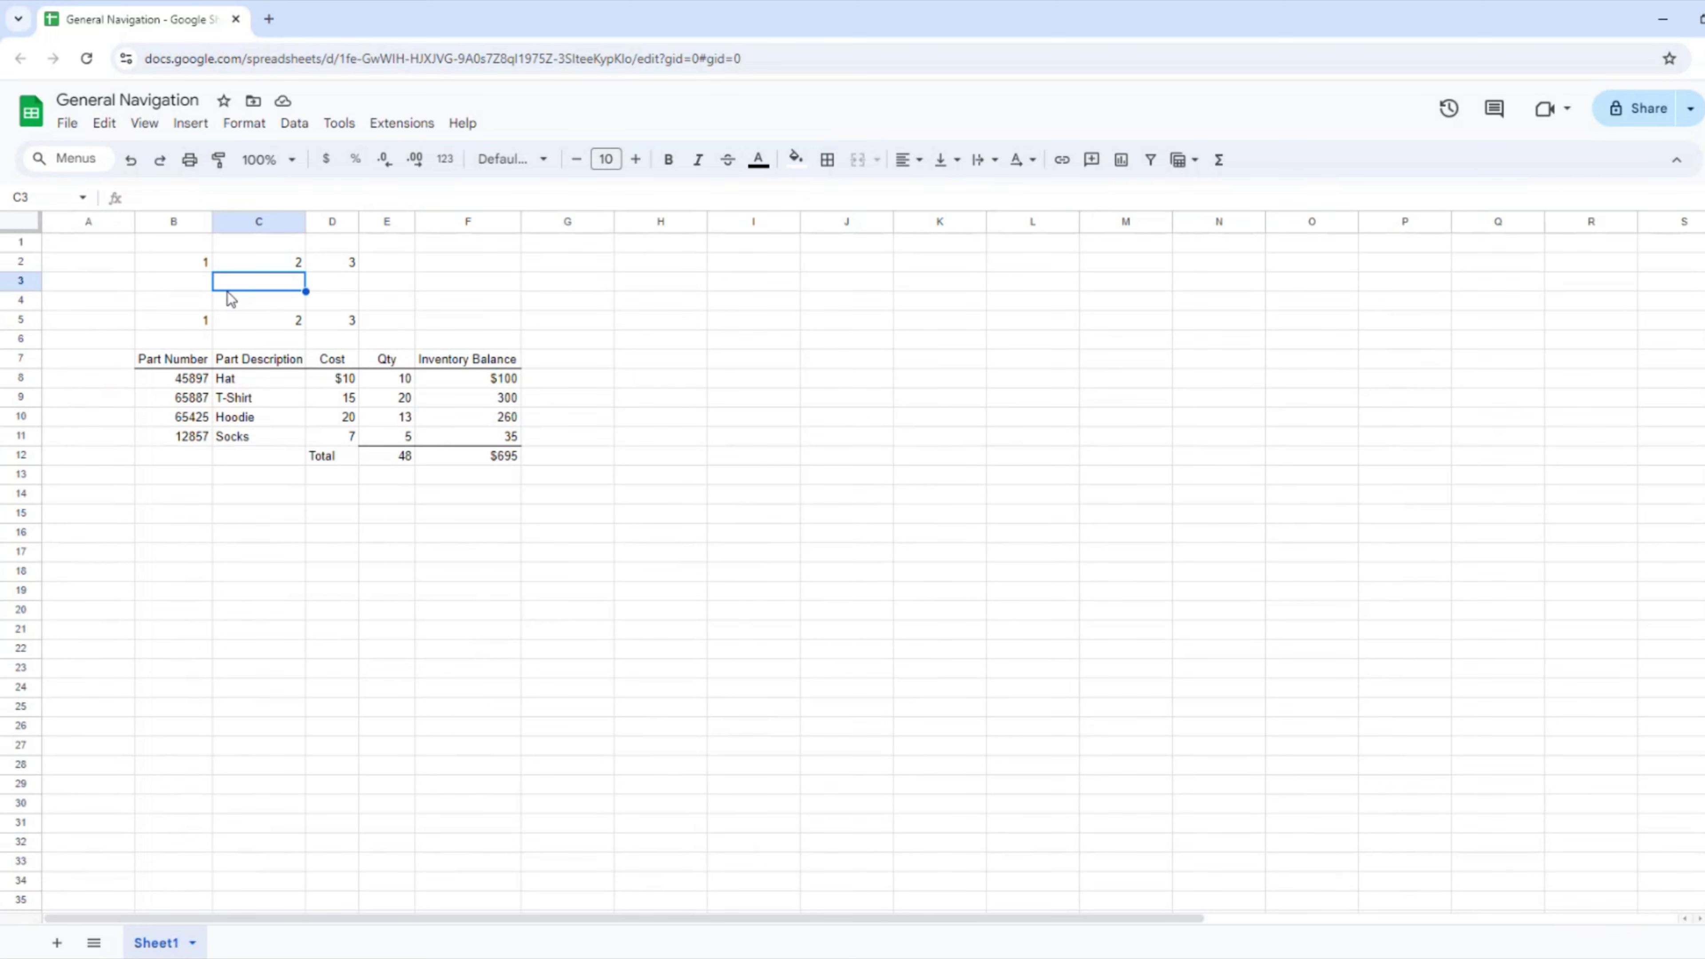
- Select the whole of column B, and select columns C through F as one range
click(177, 222)
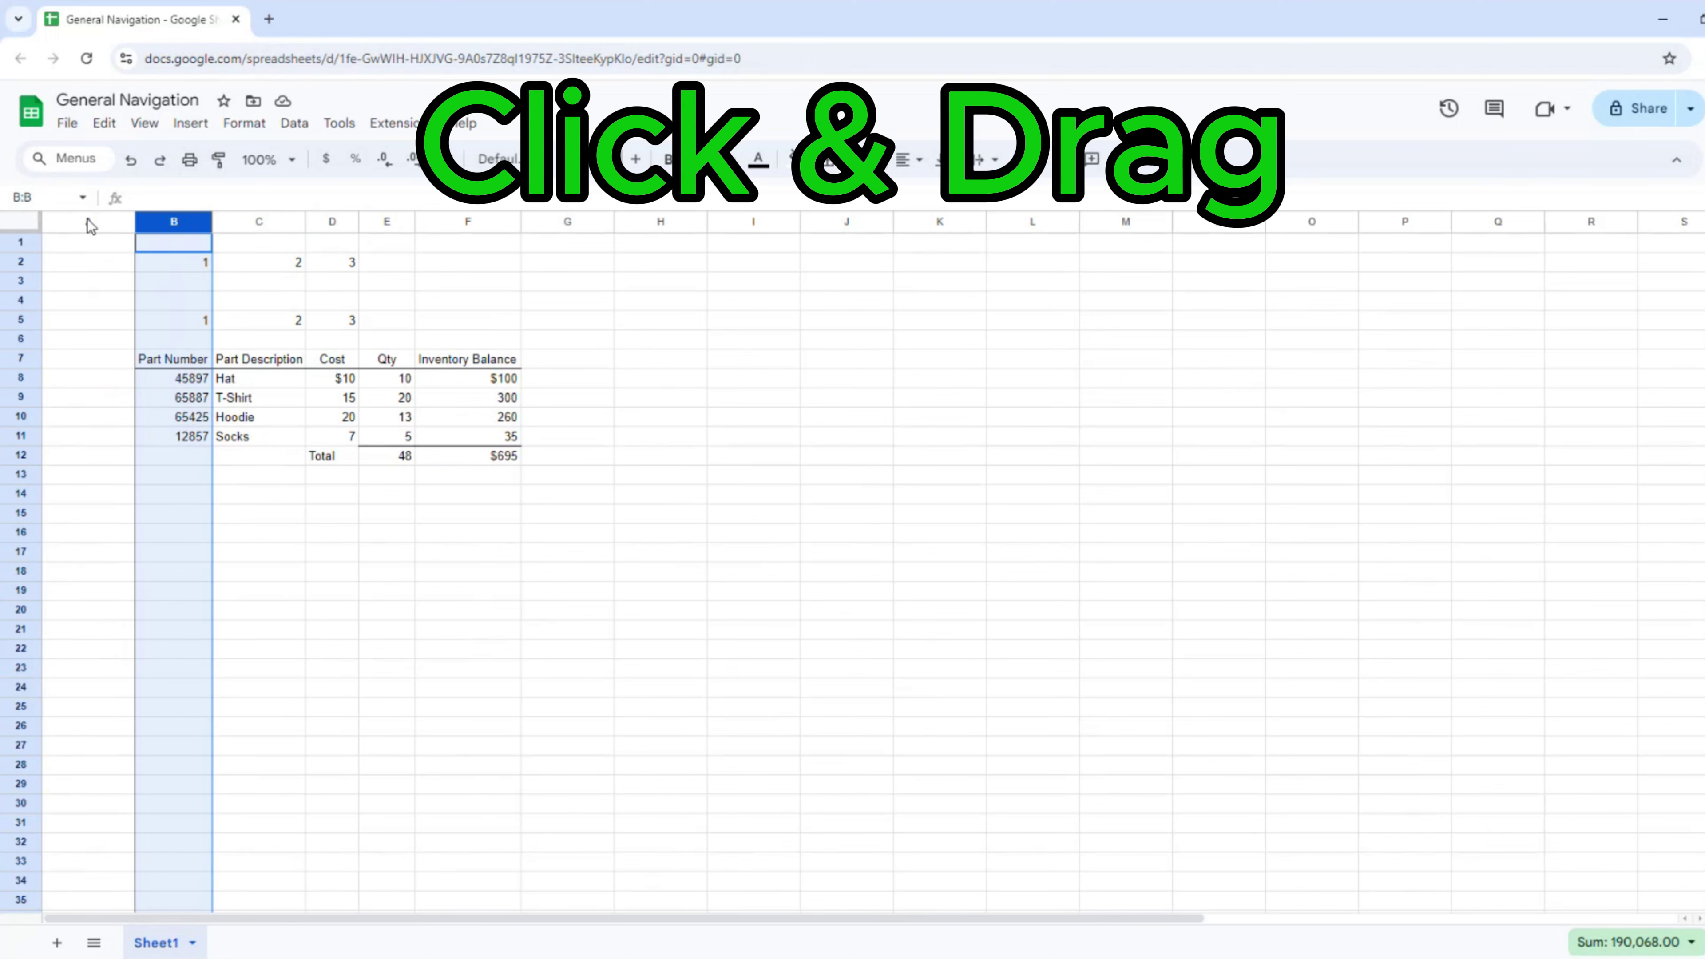
click(264, 223)
drag(264, 222, 491, 243)
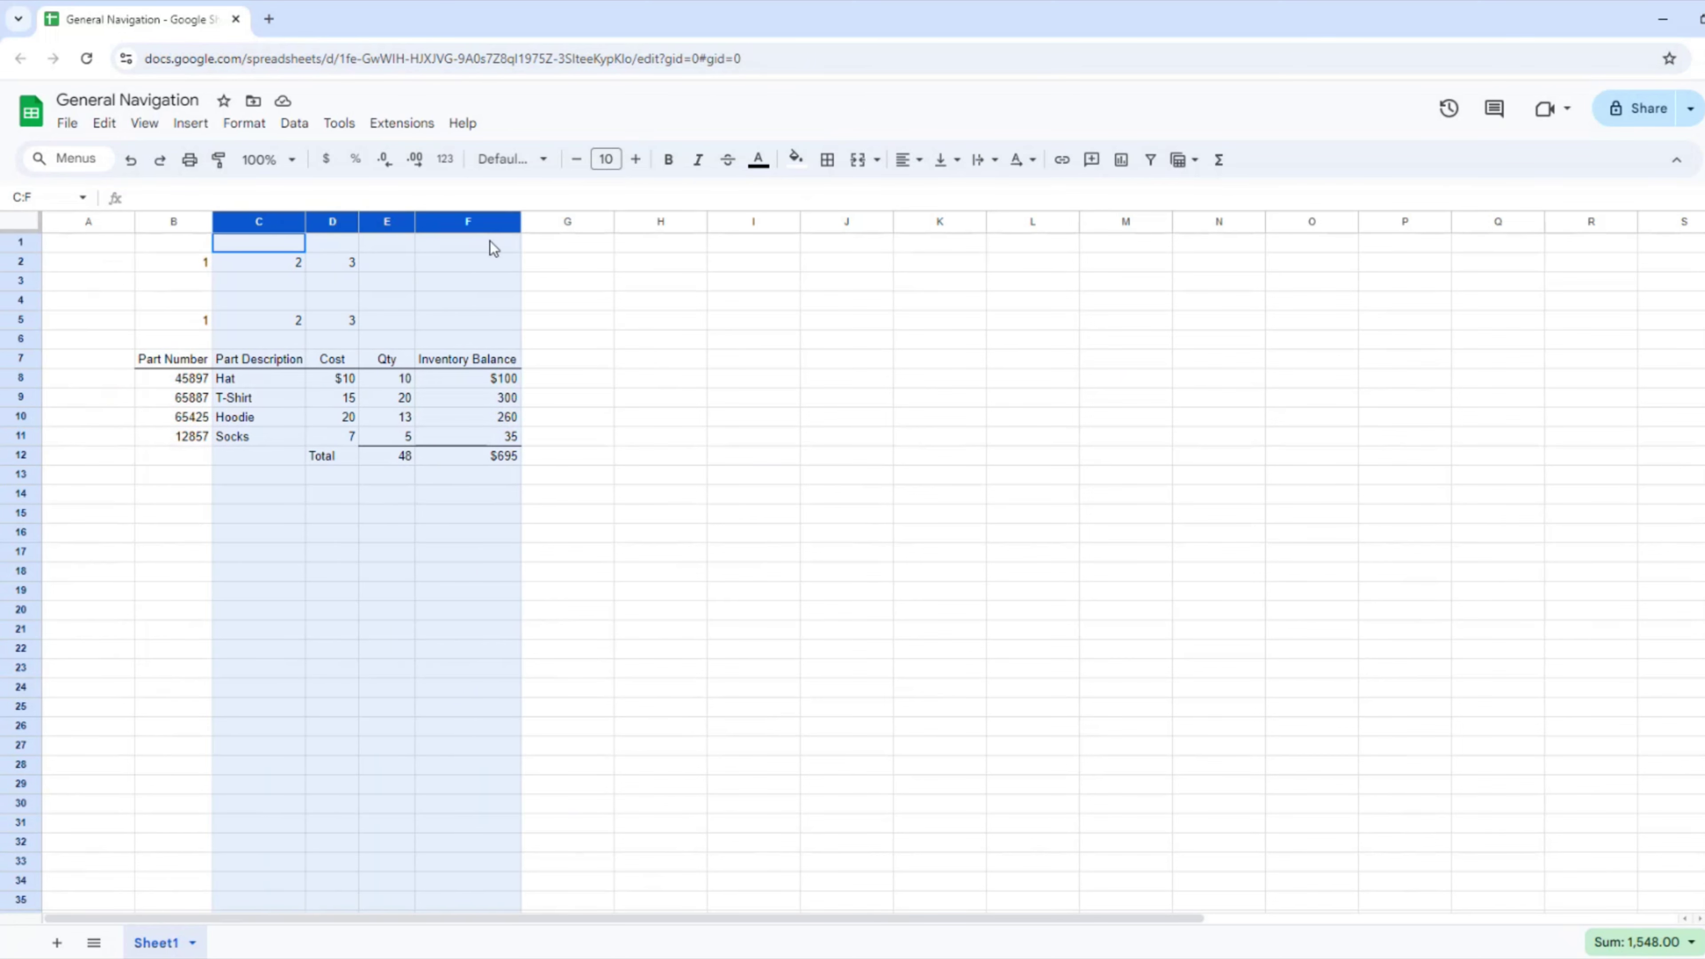
- Select columns B through F by extending from column B, view the actions available for them, and return to cell B4
click(168, 222)
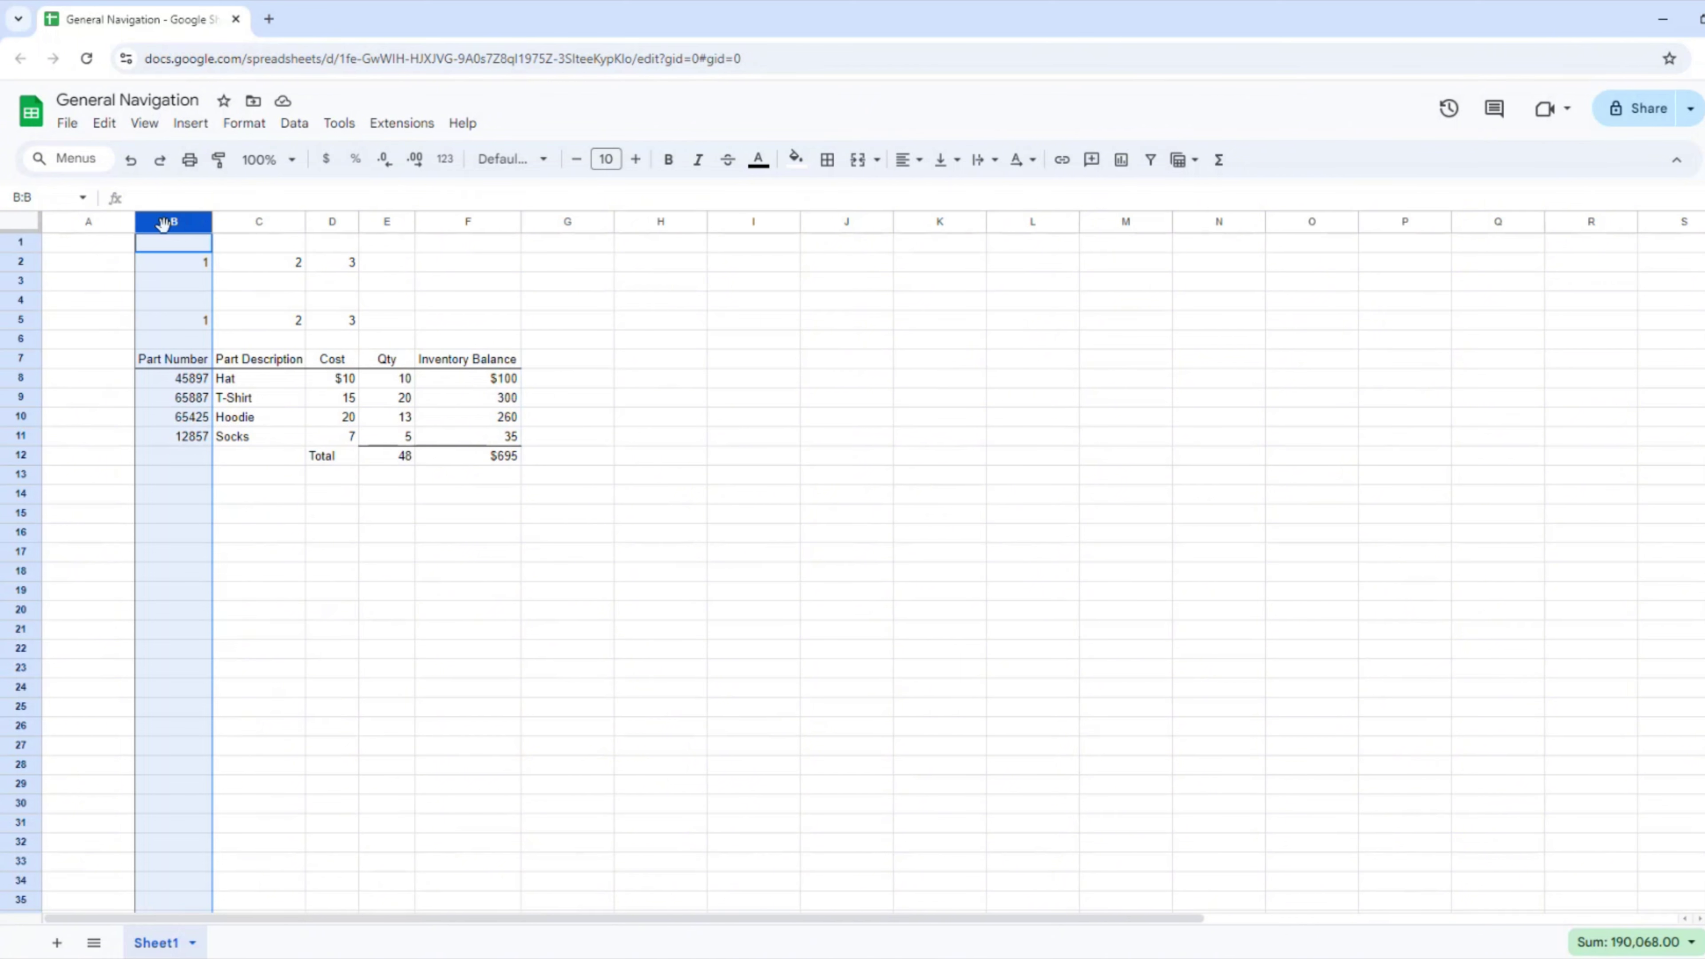
key(shift+Right)
key(shift+Right)
key(shift+Right)
key(shift+Right)
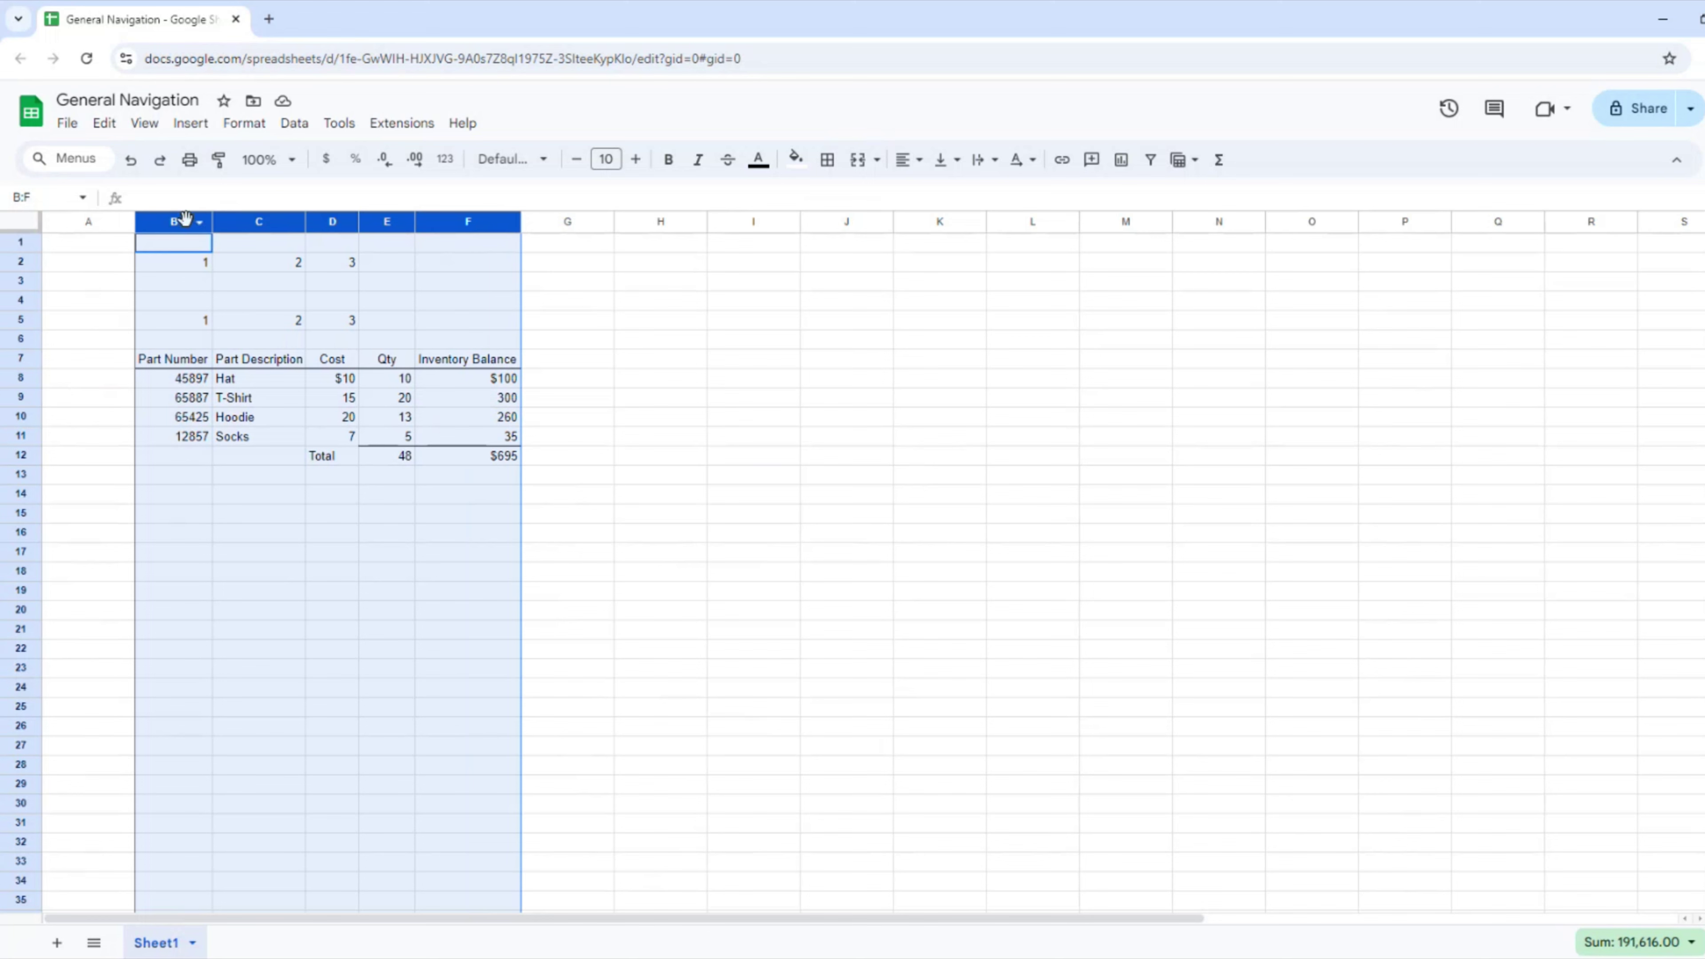
click(292, 223)
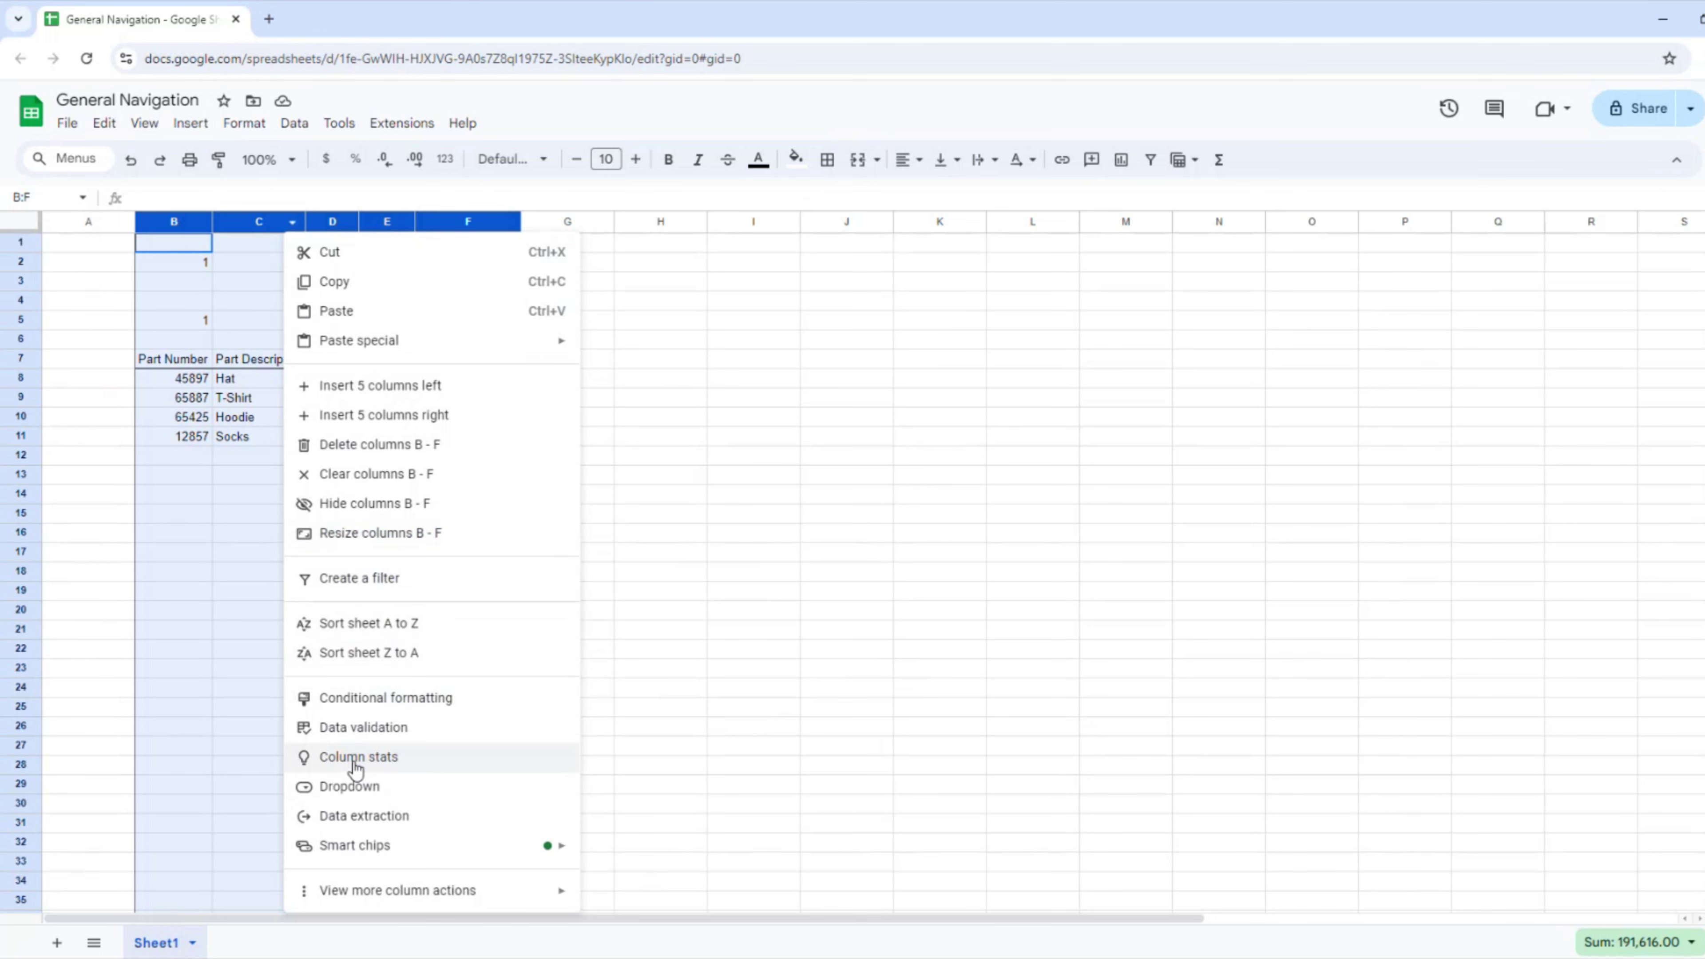
click(201, 304)
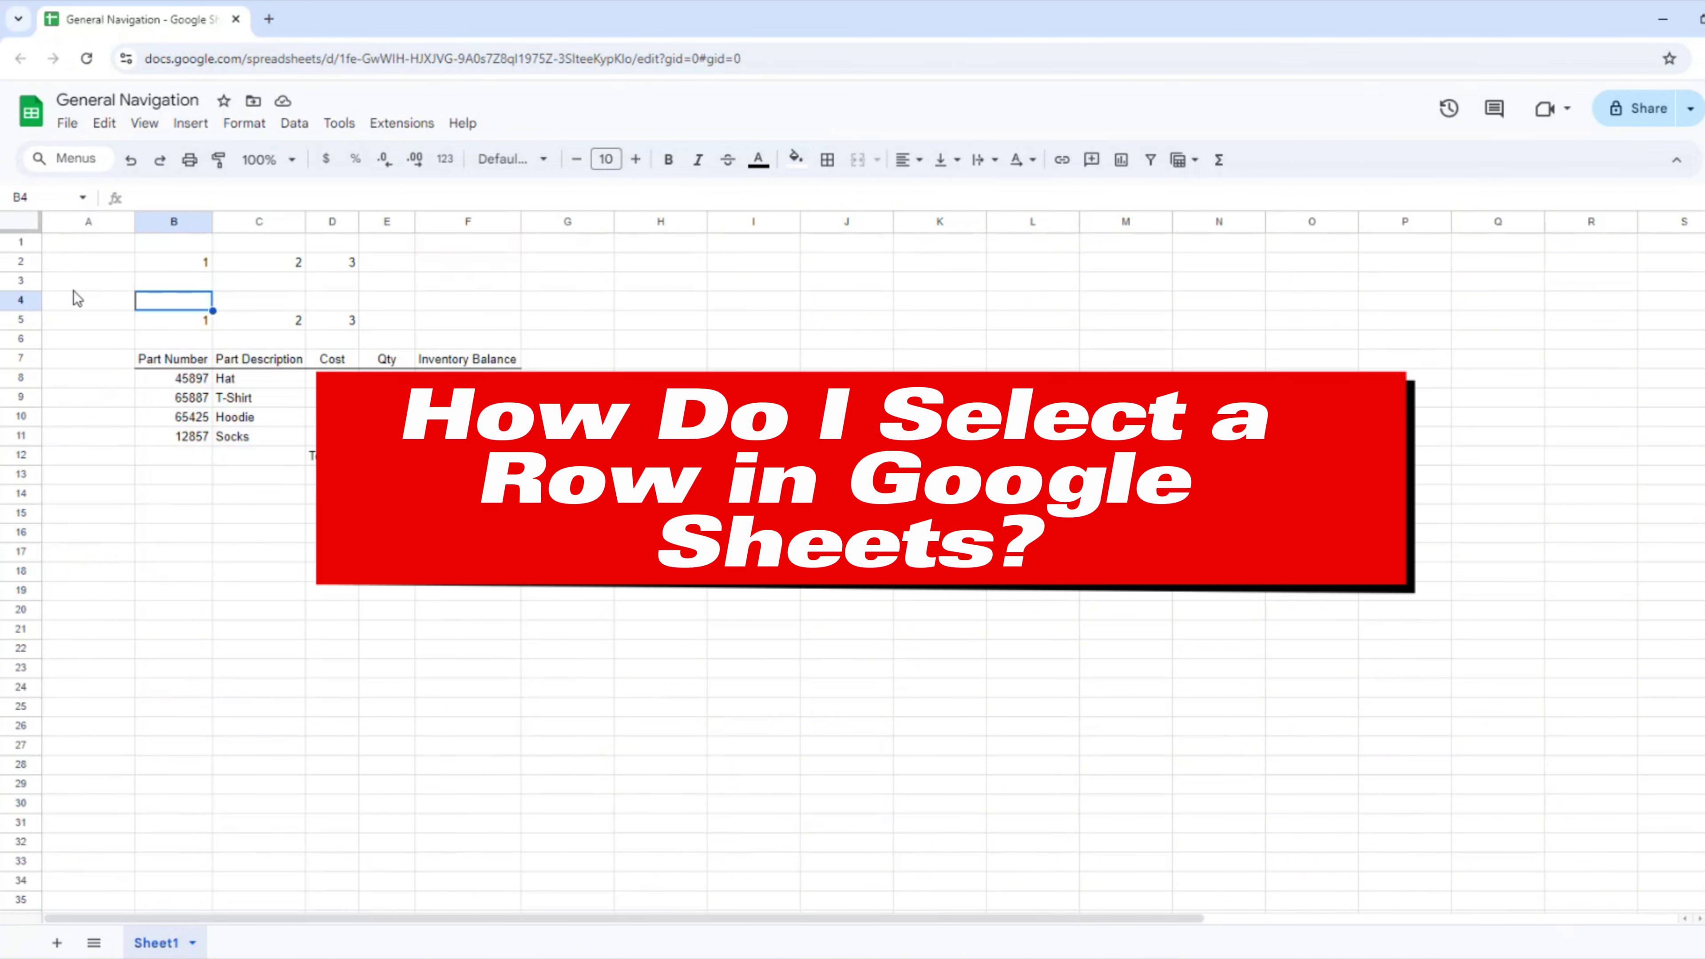
- Select the whole of row 3, and select the whole of row 5
click(16, 280)
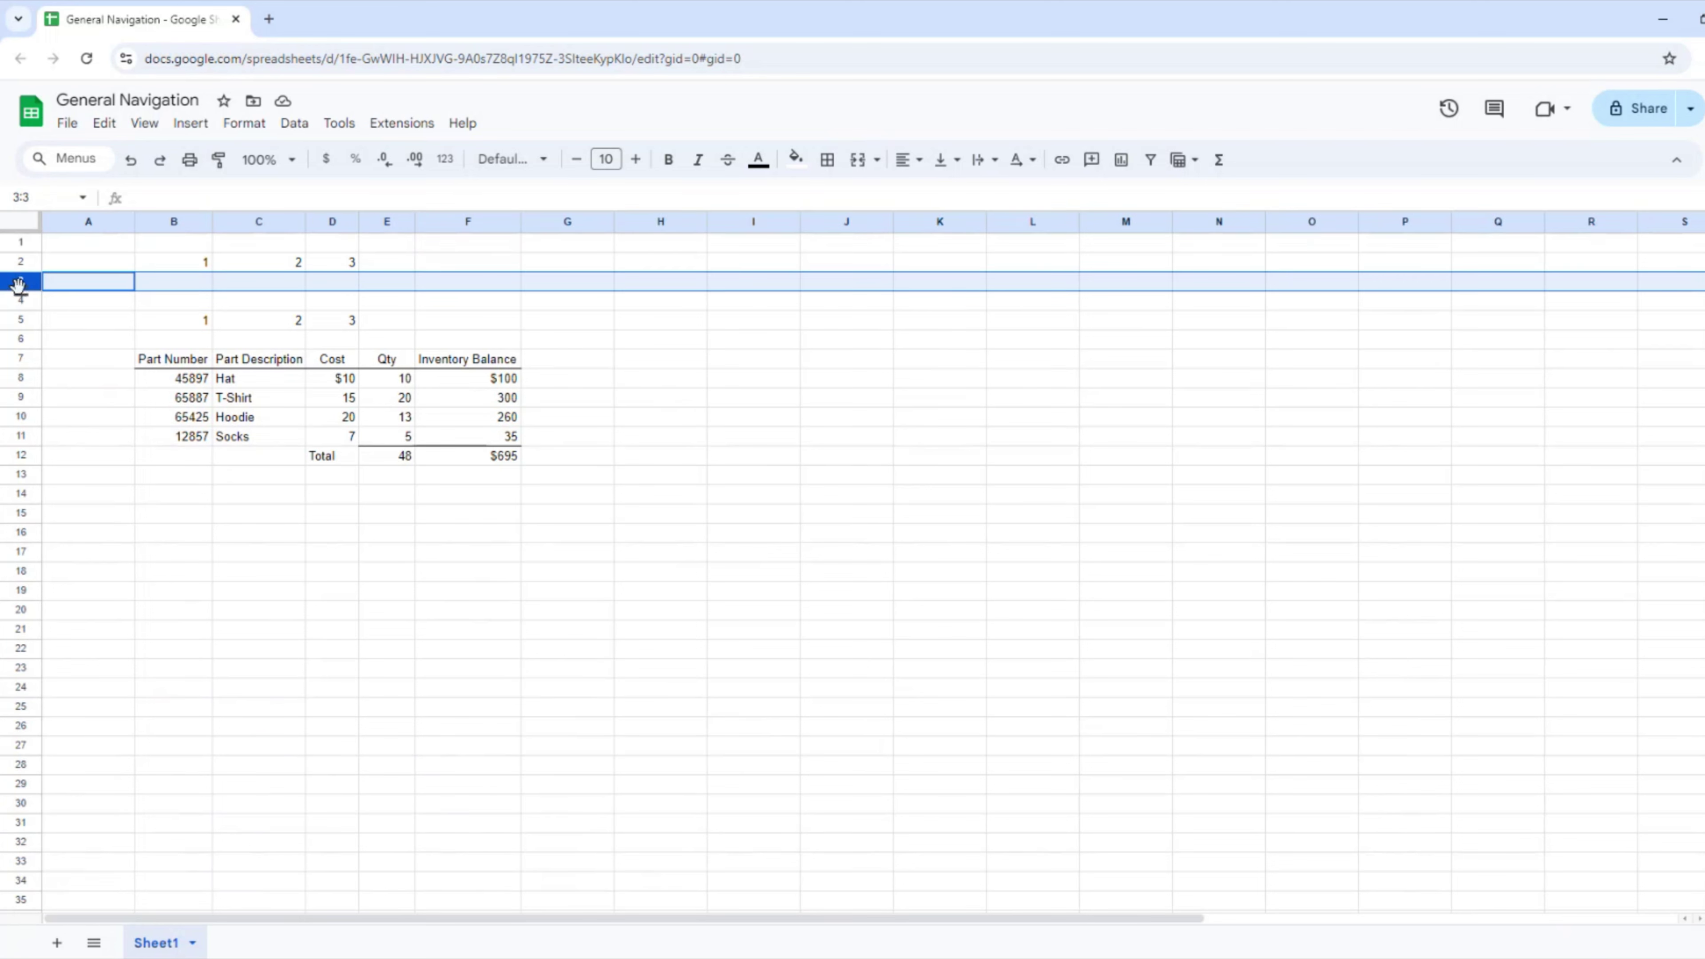
click(19, 320)
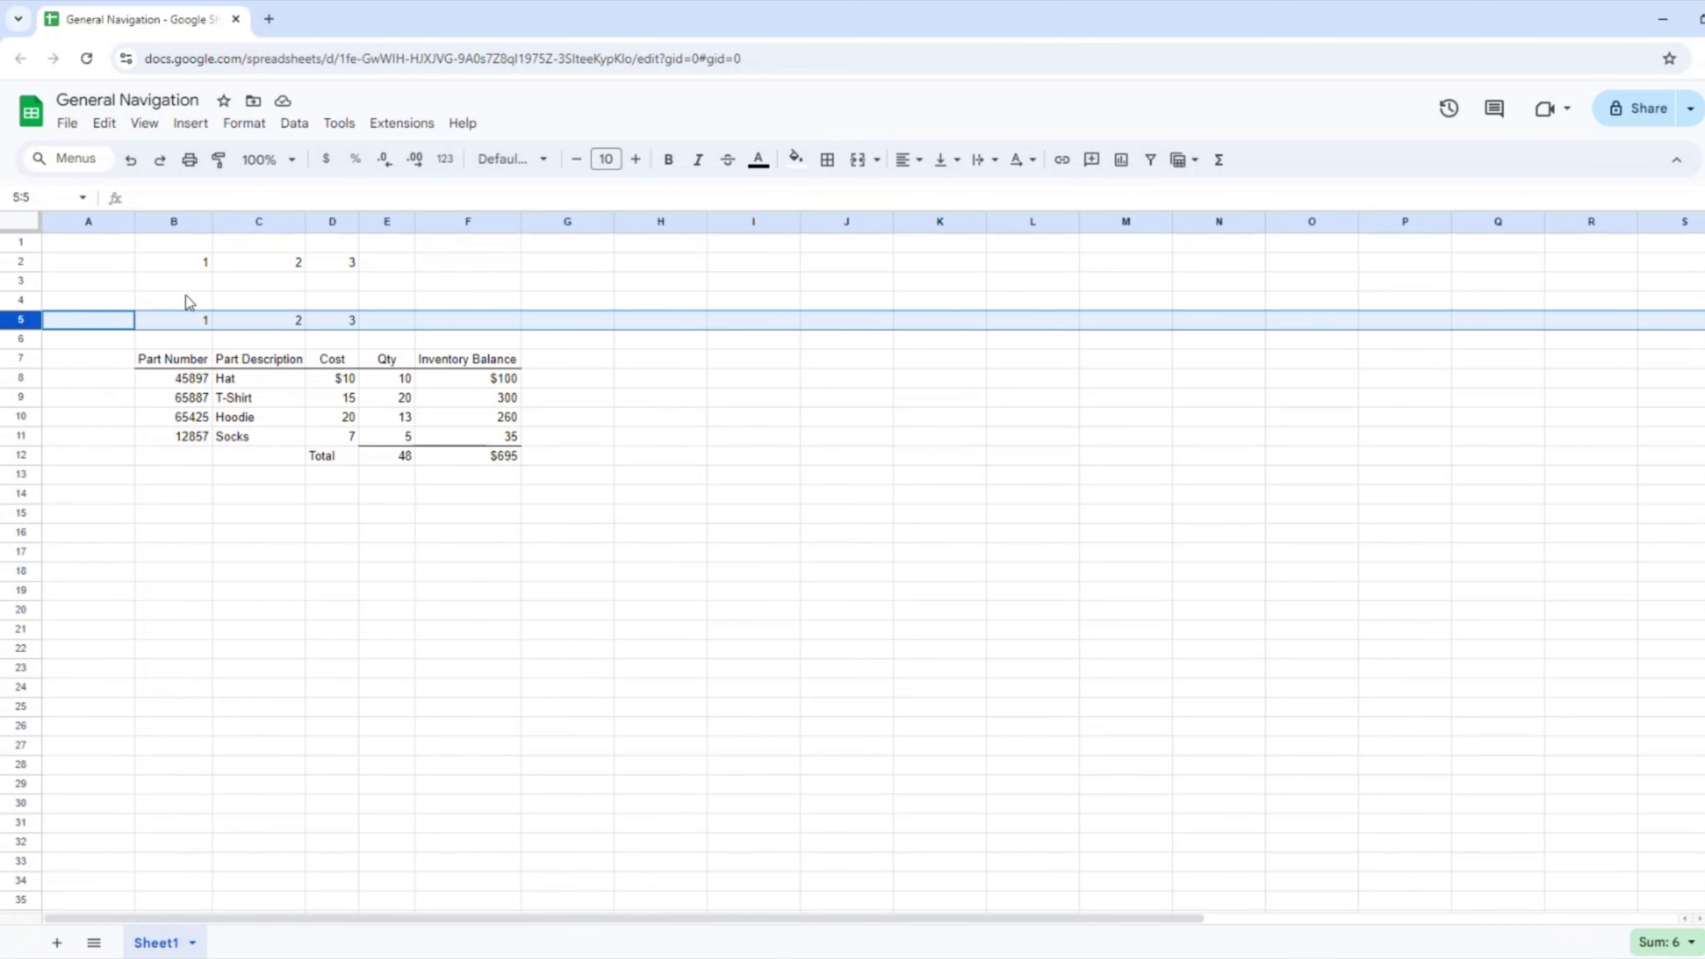
- From the range B4:D4, select all of row 4 and view the actions available for that row
click(199, 298)
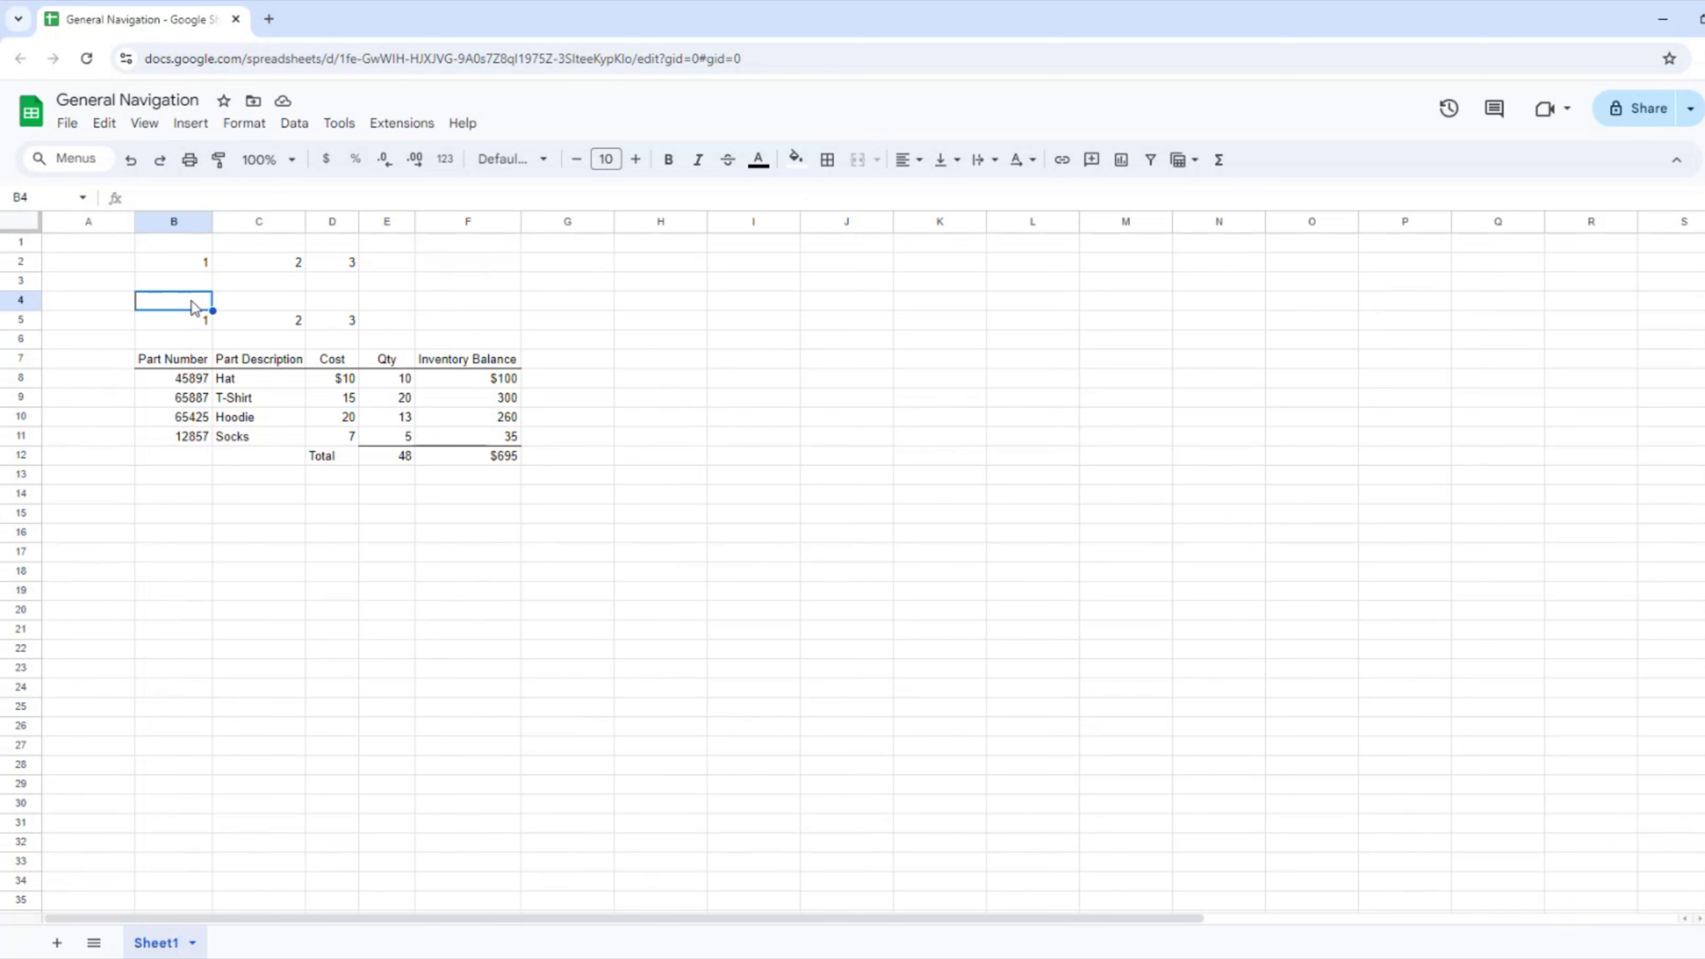
key(shift+Right)
key(shift+Right)
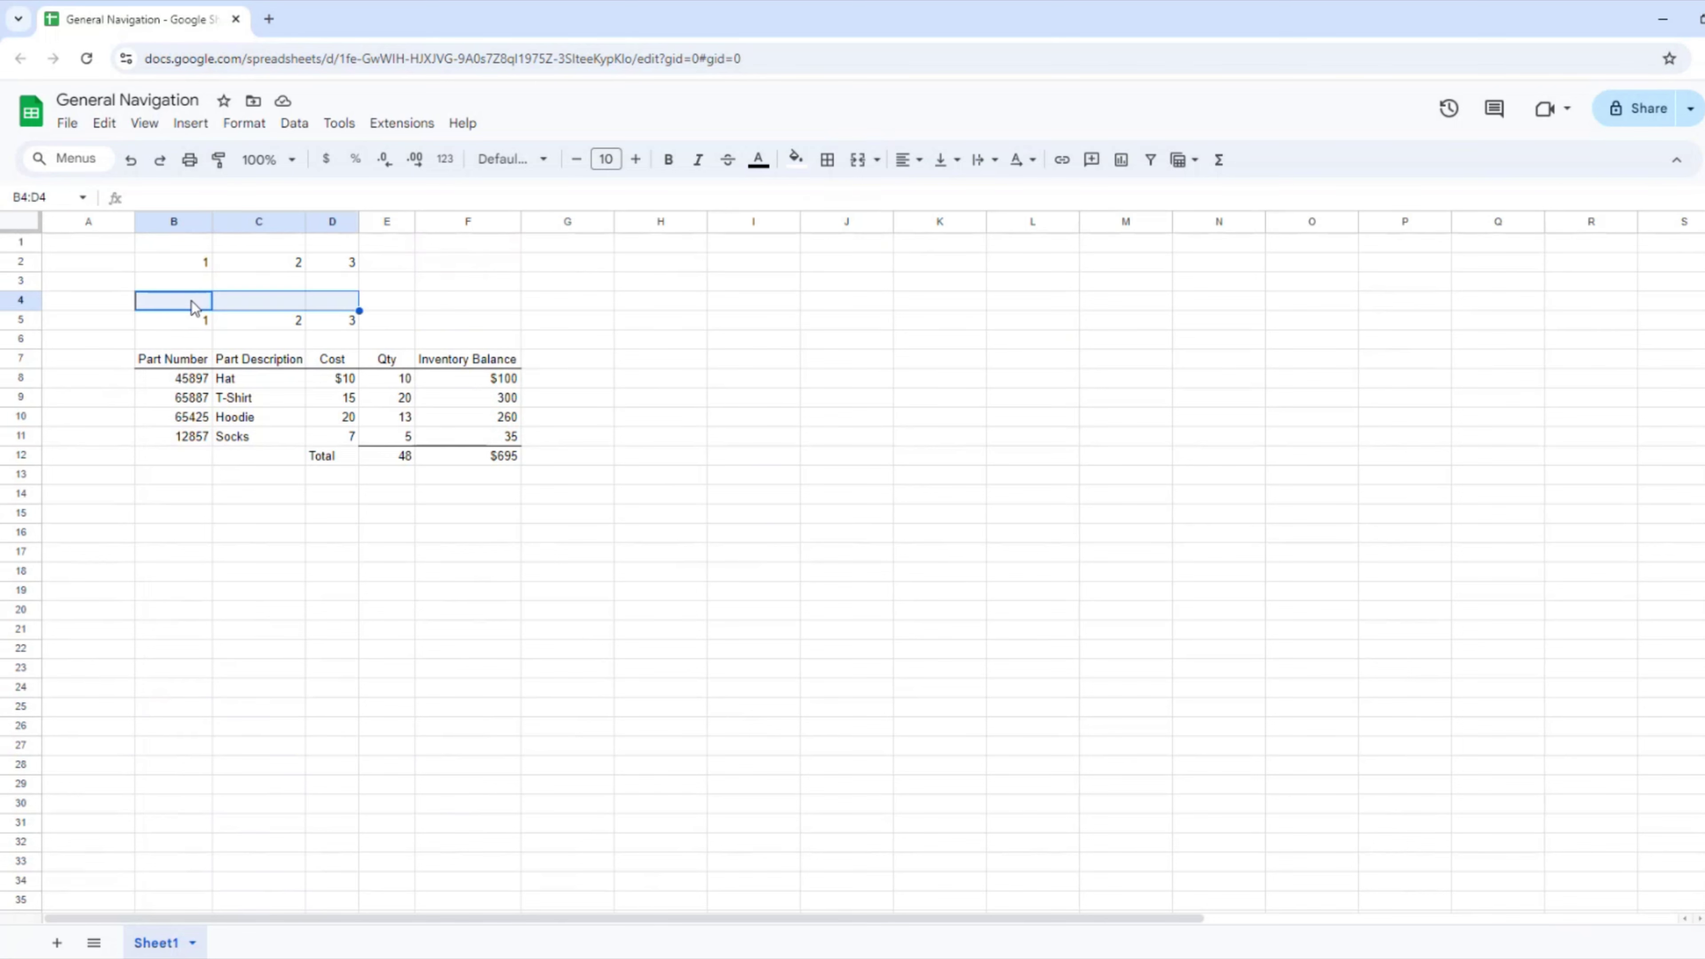
key(shift+space)
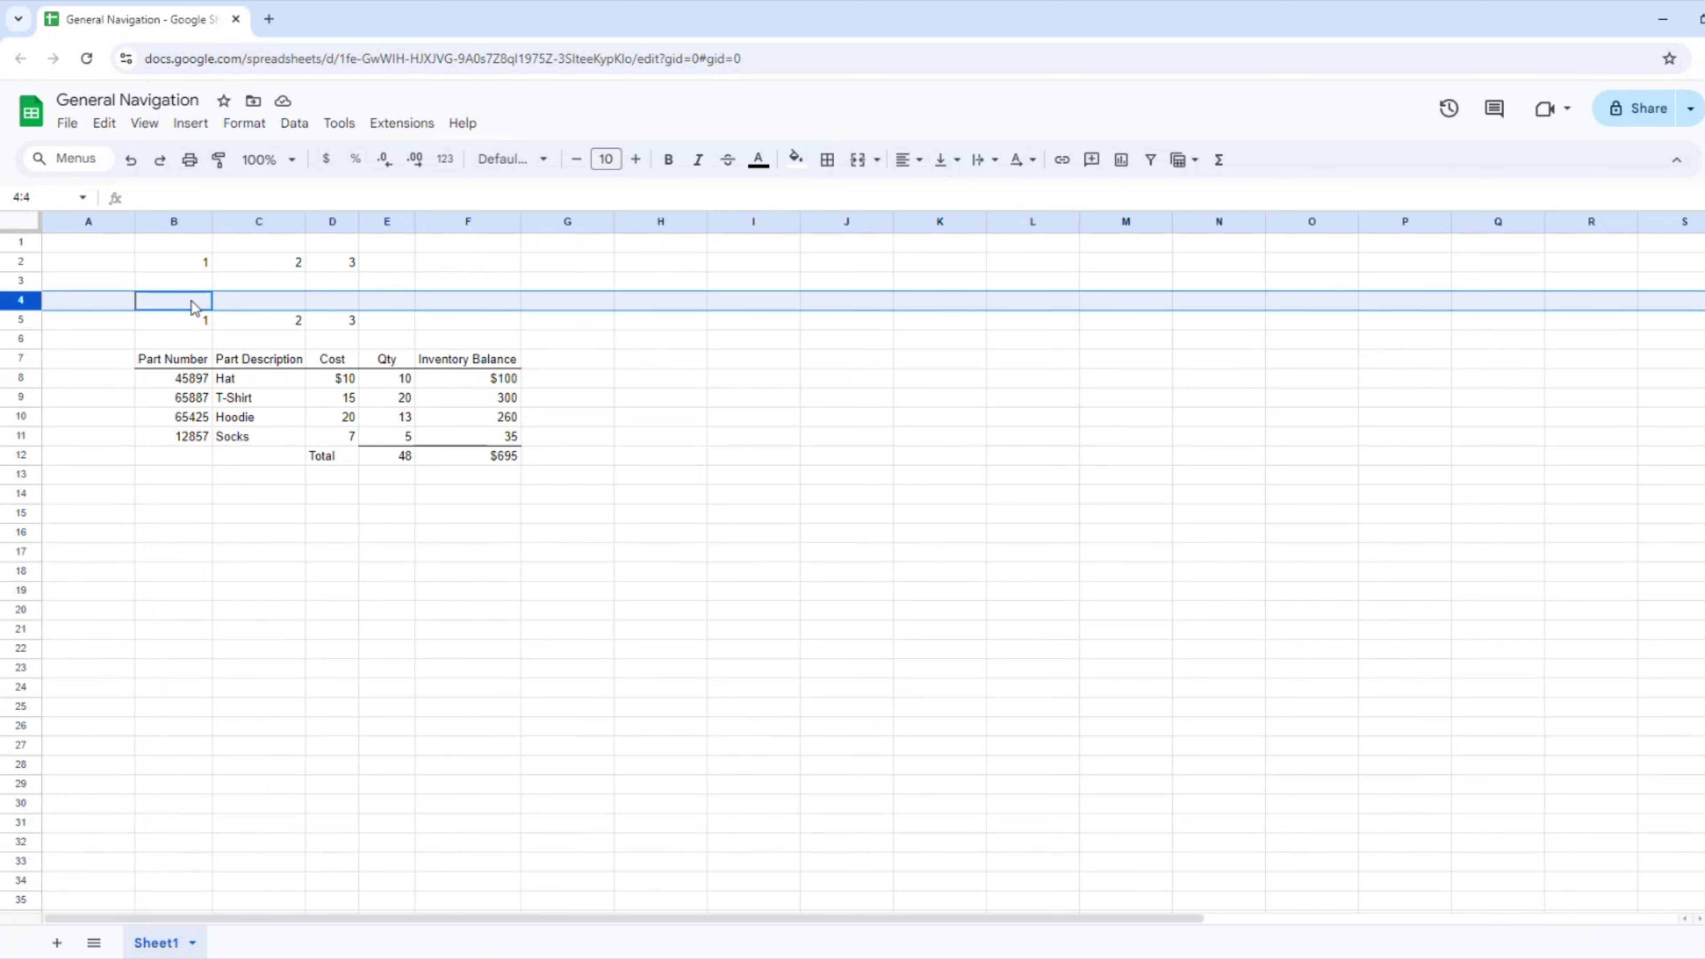
right_click(26, 300)
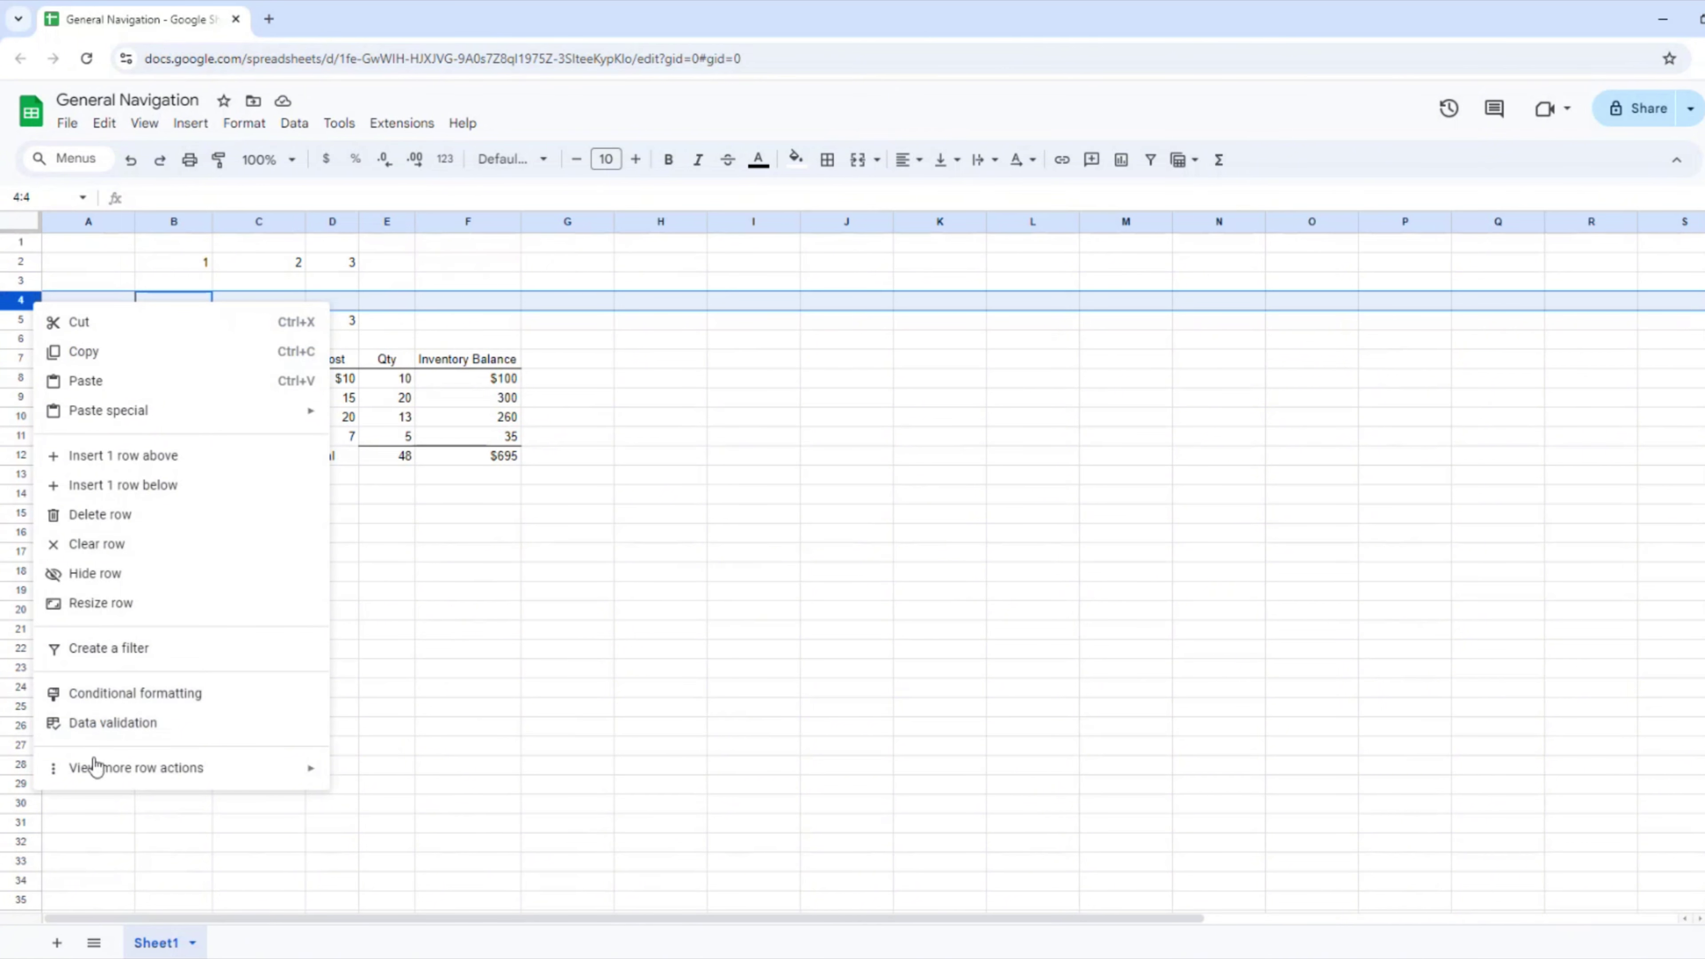
click(441, 321)
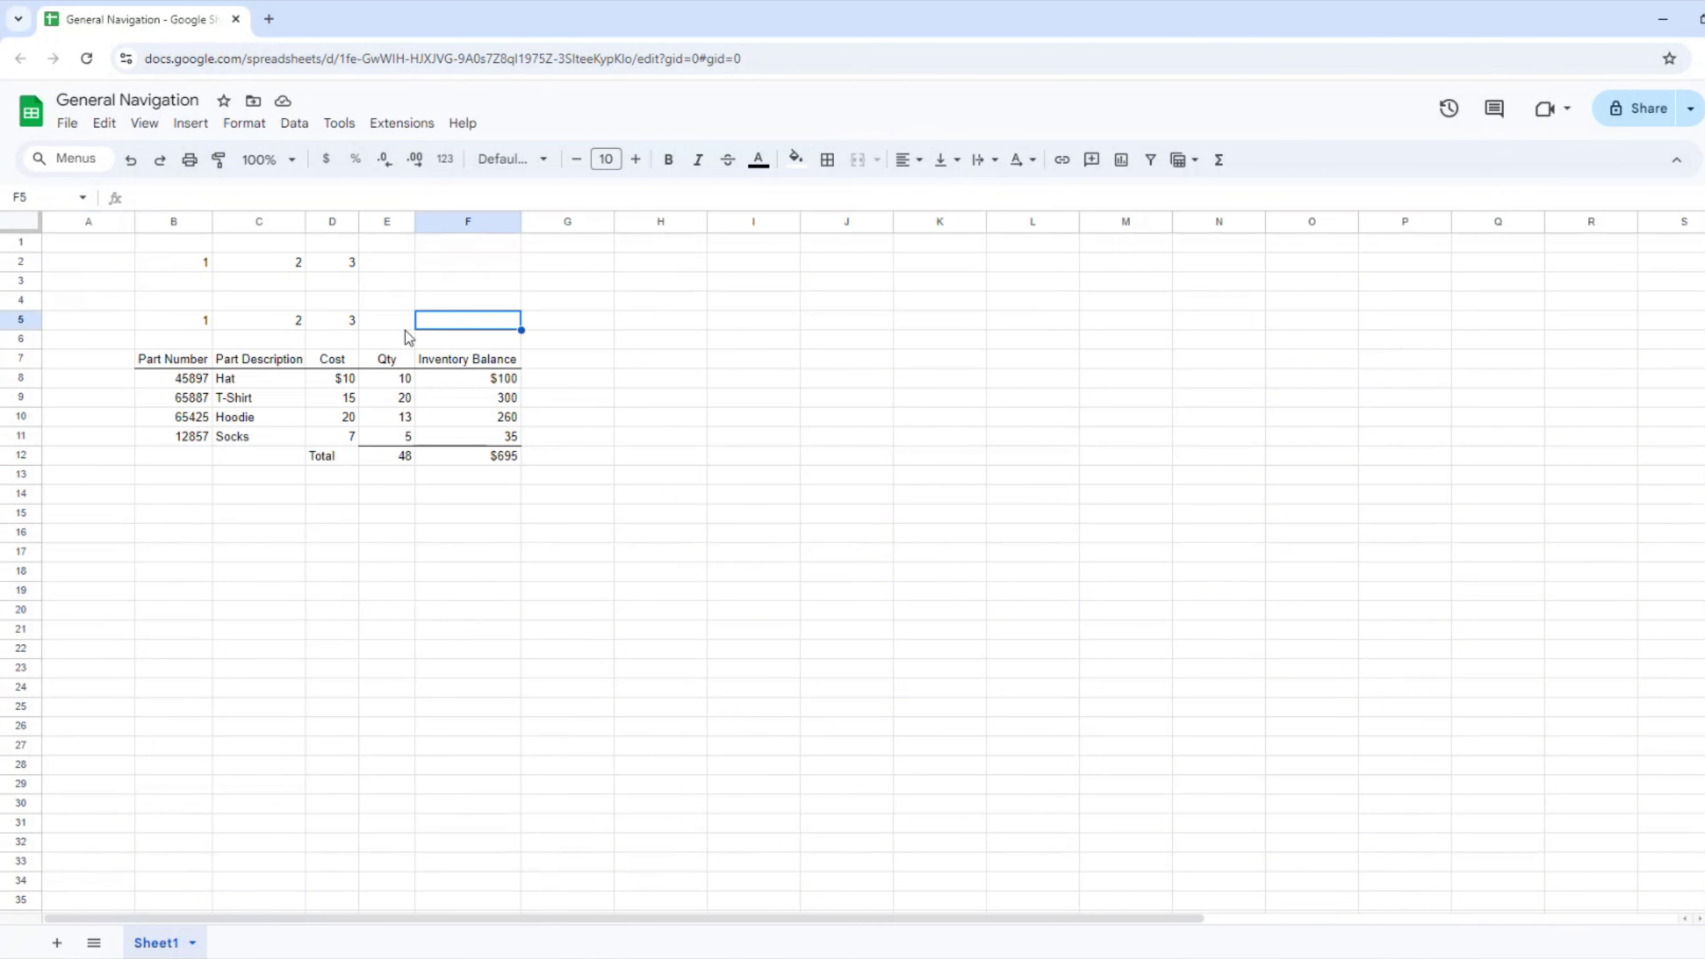
- Select rows 5 through 12 together, and select rows 5 through 11 by extending from row 5
drag(20, 319, 25, 458)
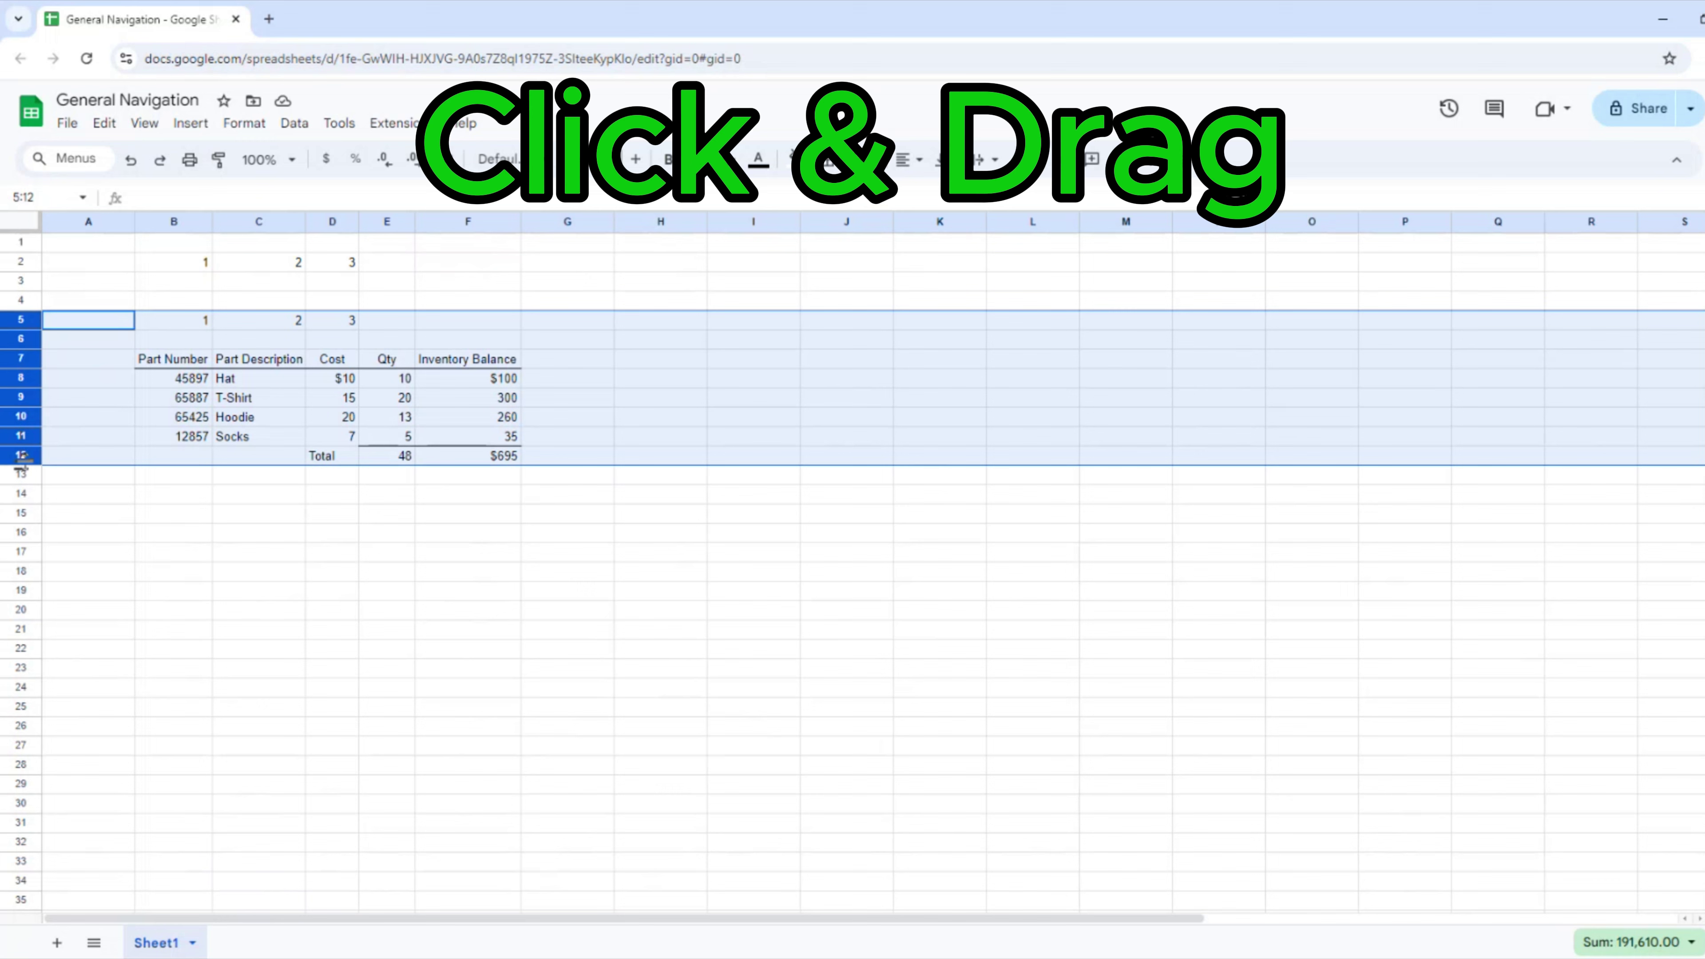
click(169, 346)
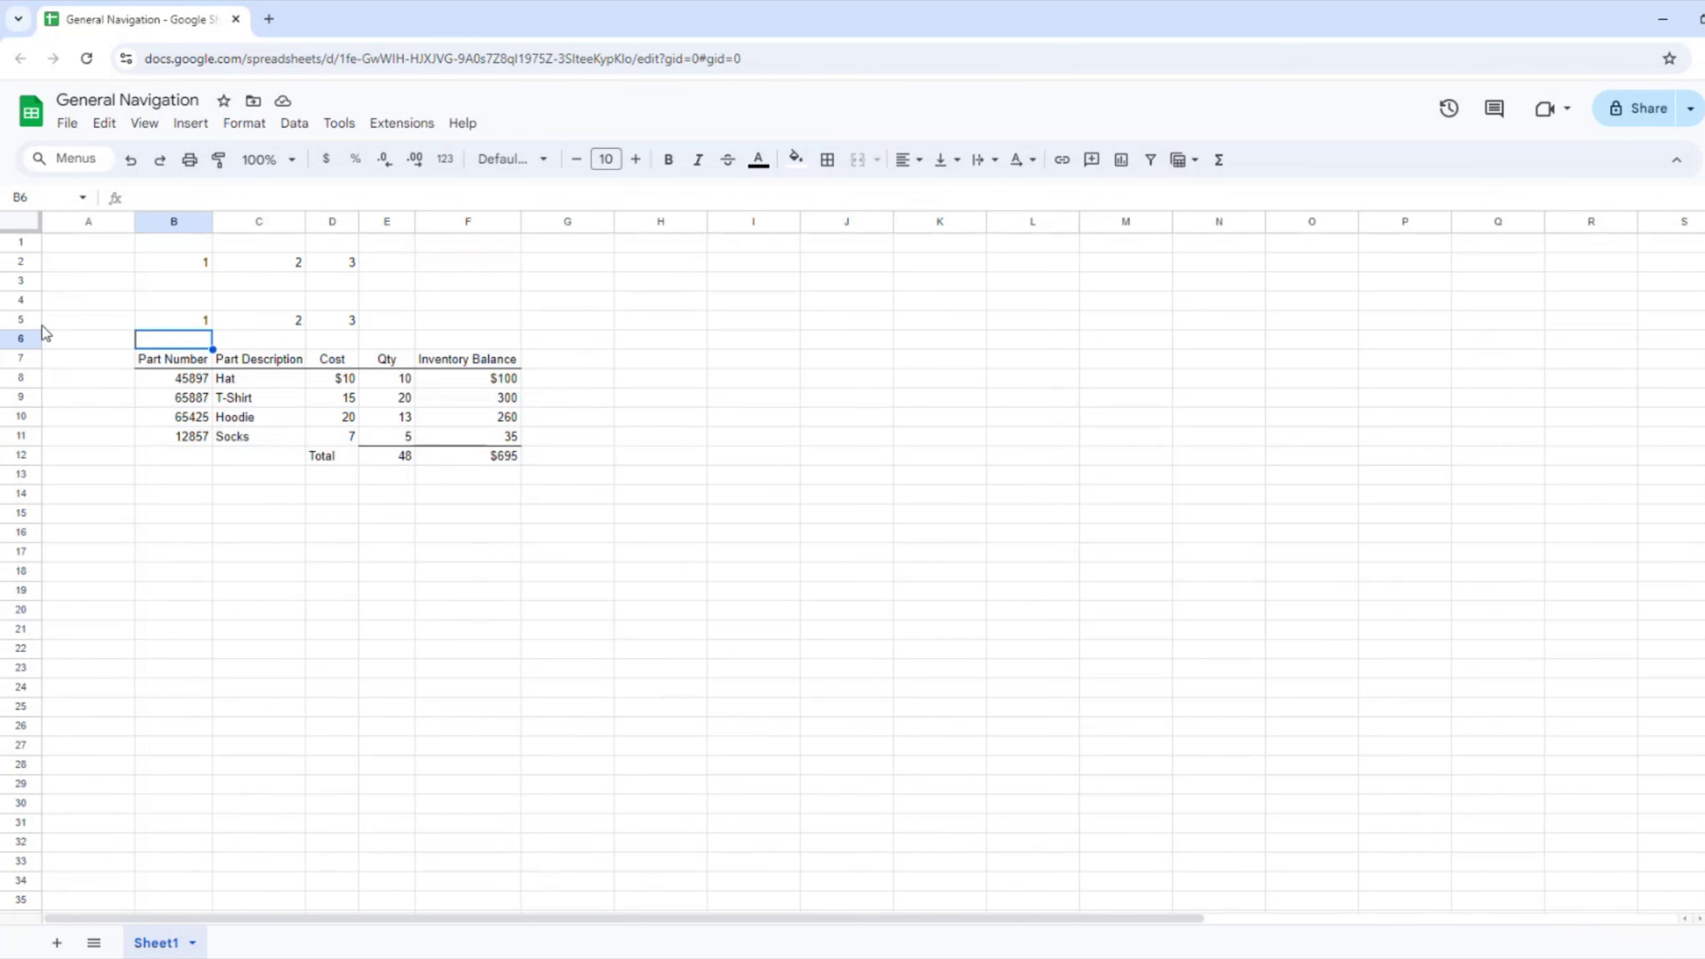
click(21, 319)
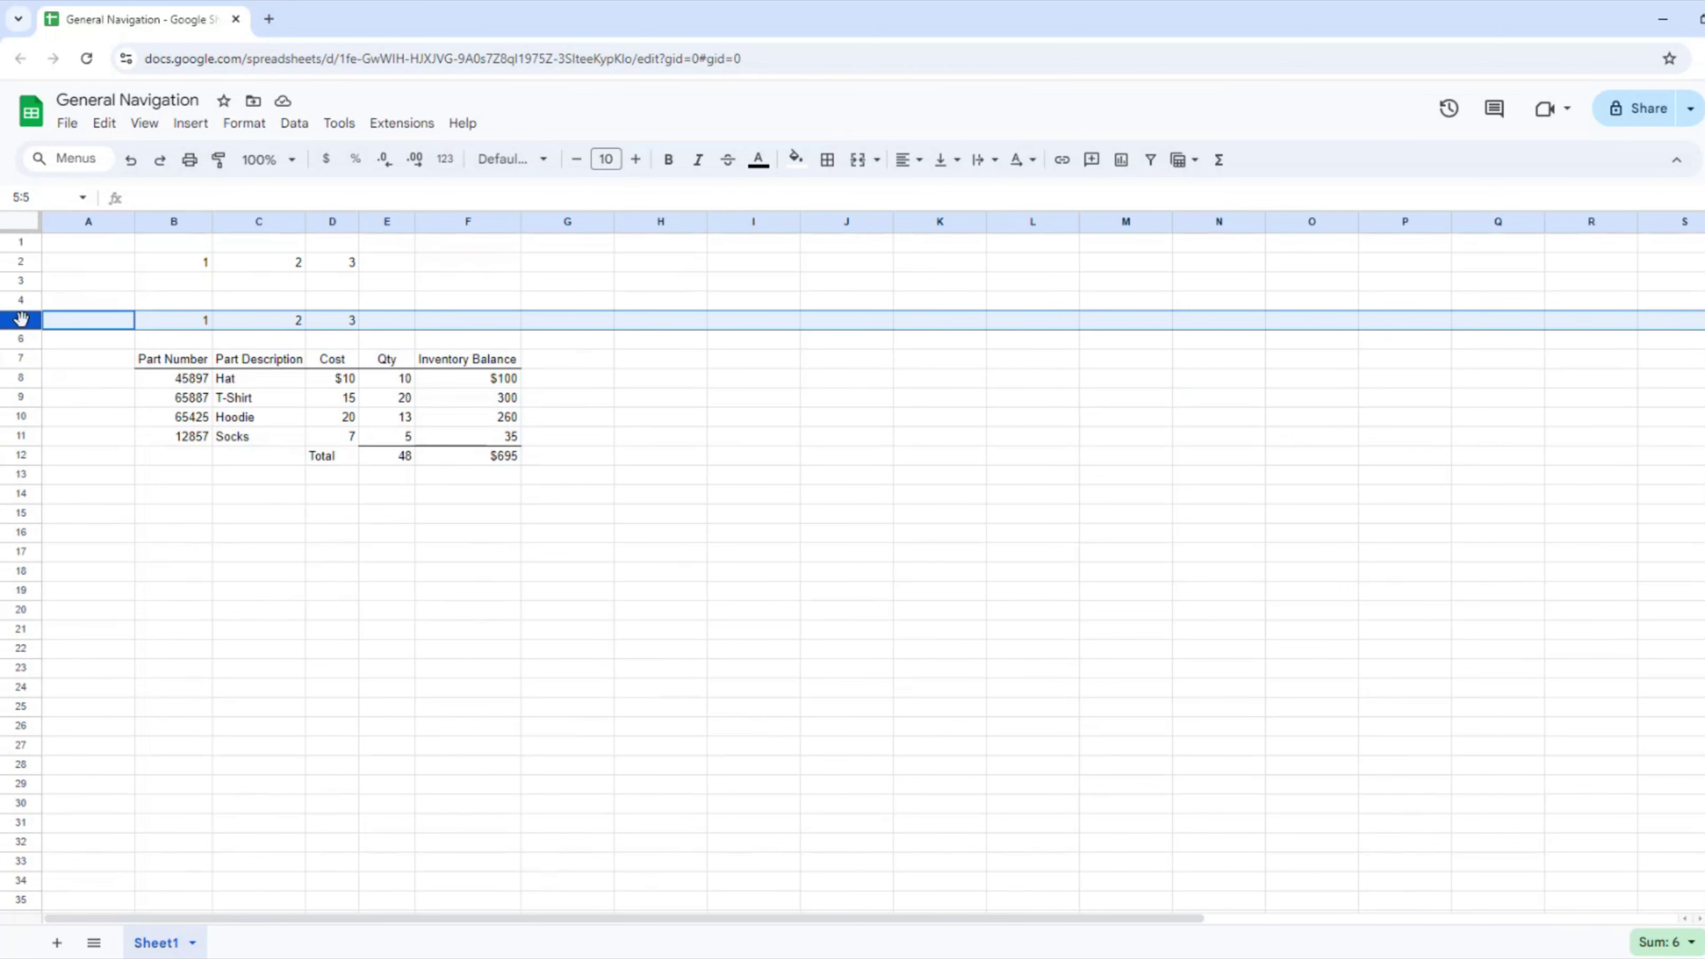
key(shift+Down)
key(shift+Down)
key(shift+Down)
key(shift+Down)
key(shift+Down)
key(shift+Down)
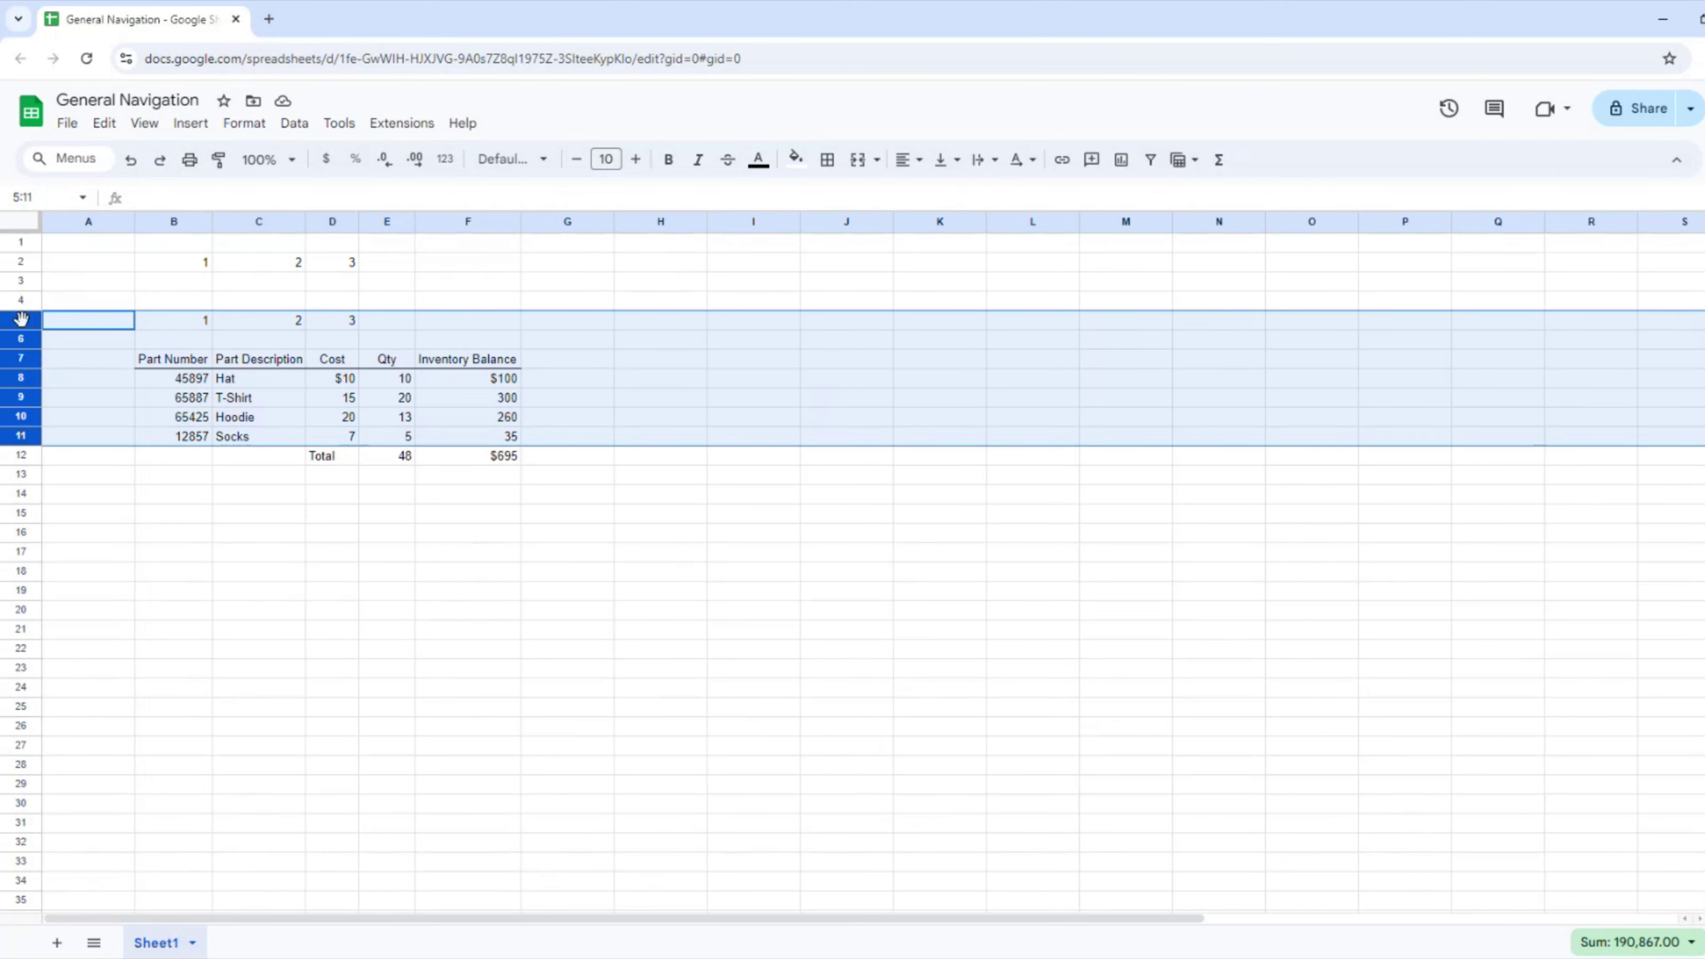
- View the actions available for the selected rows 5 through 11, and move to cell B3
right_click(21, 319)
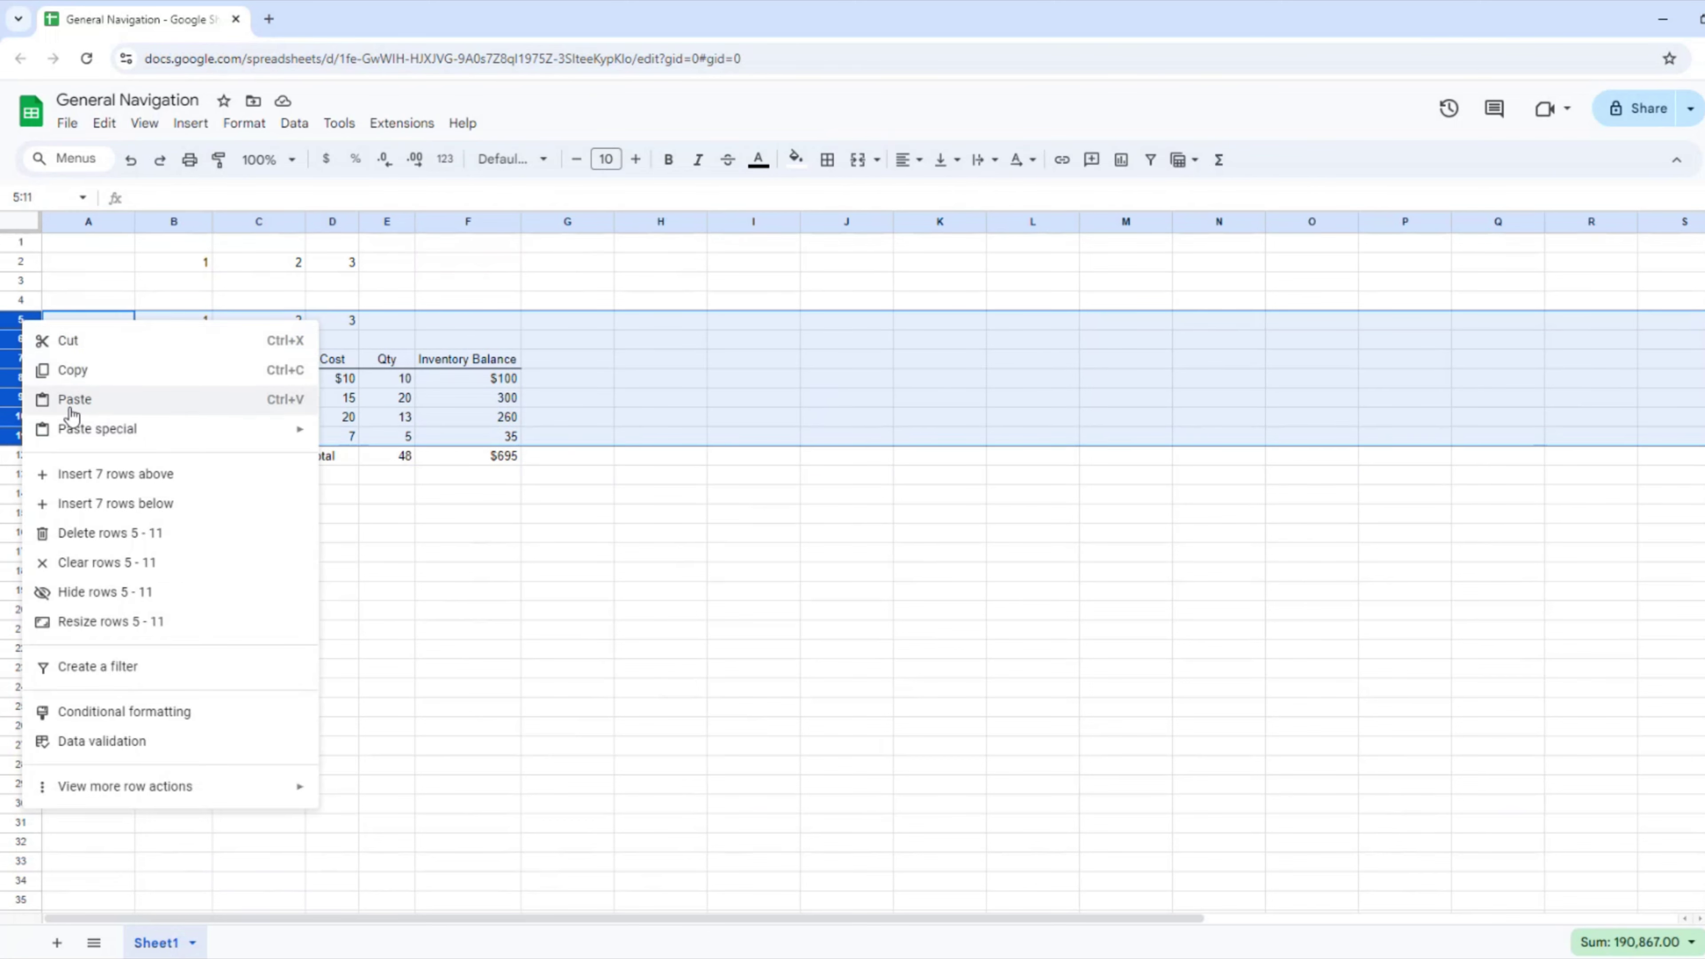
mouse_move(81, 442)
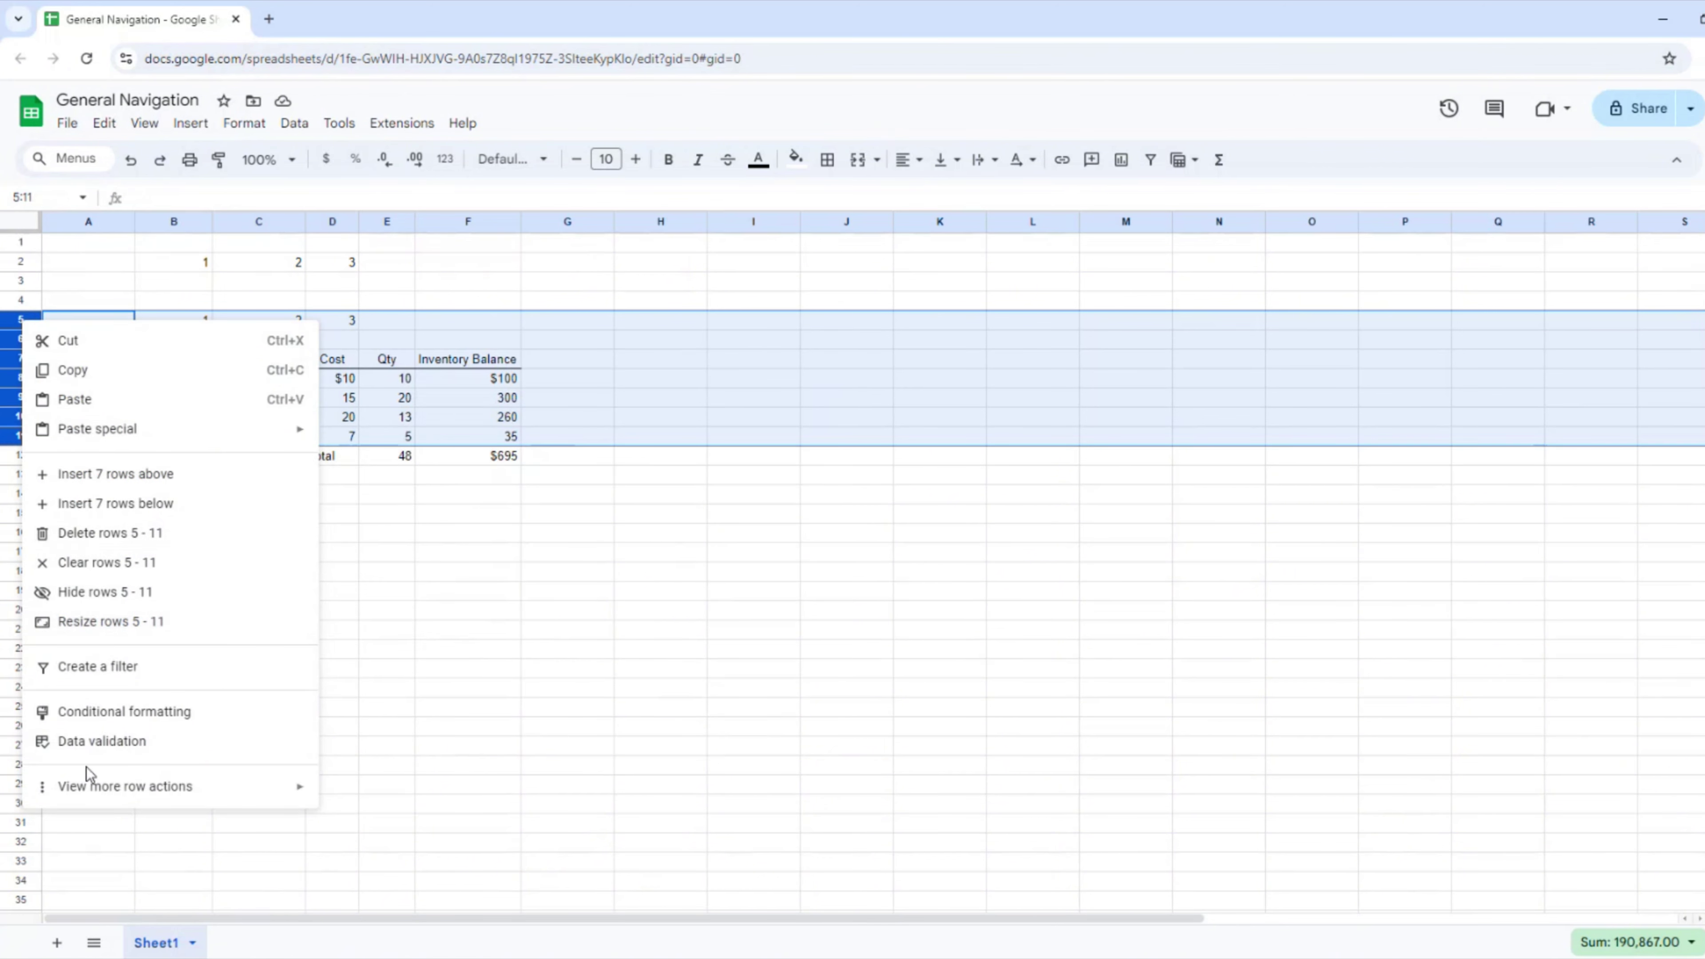
click(84, 282)
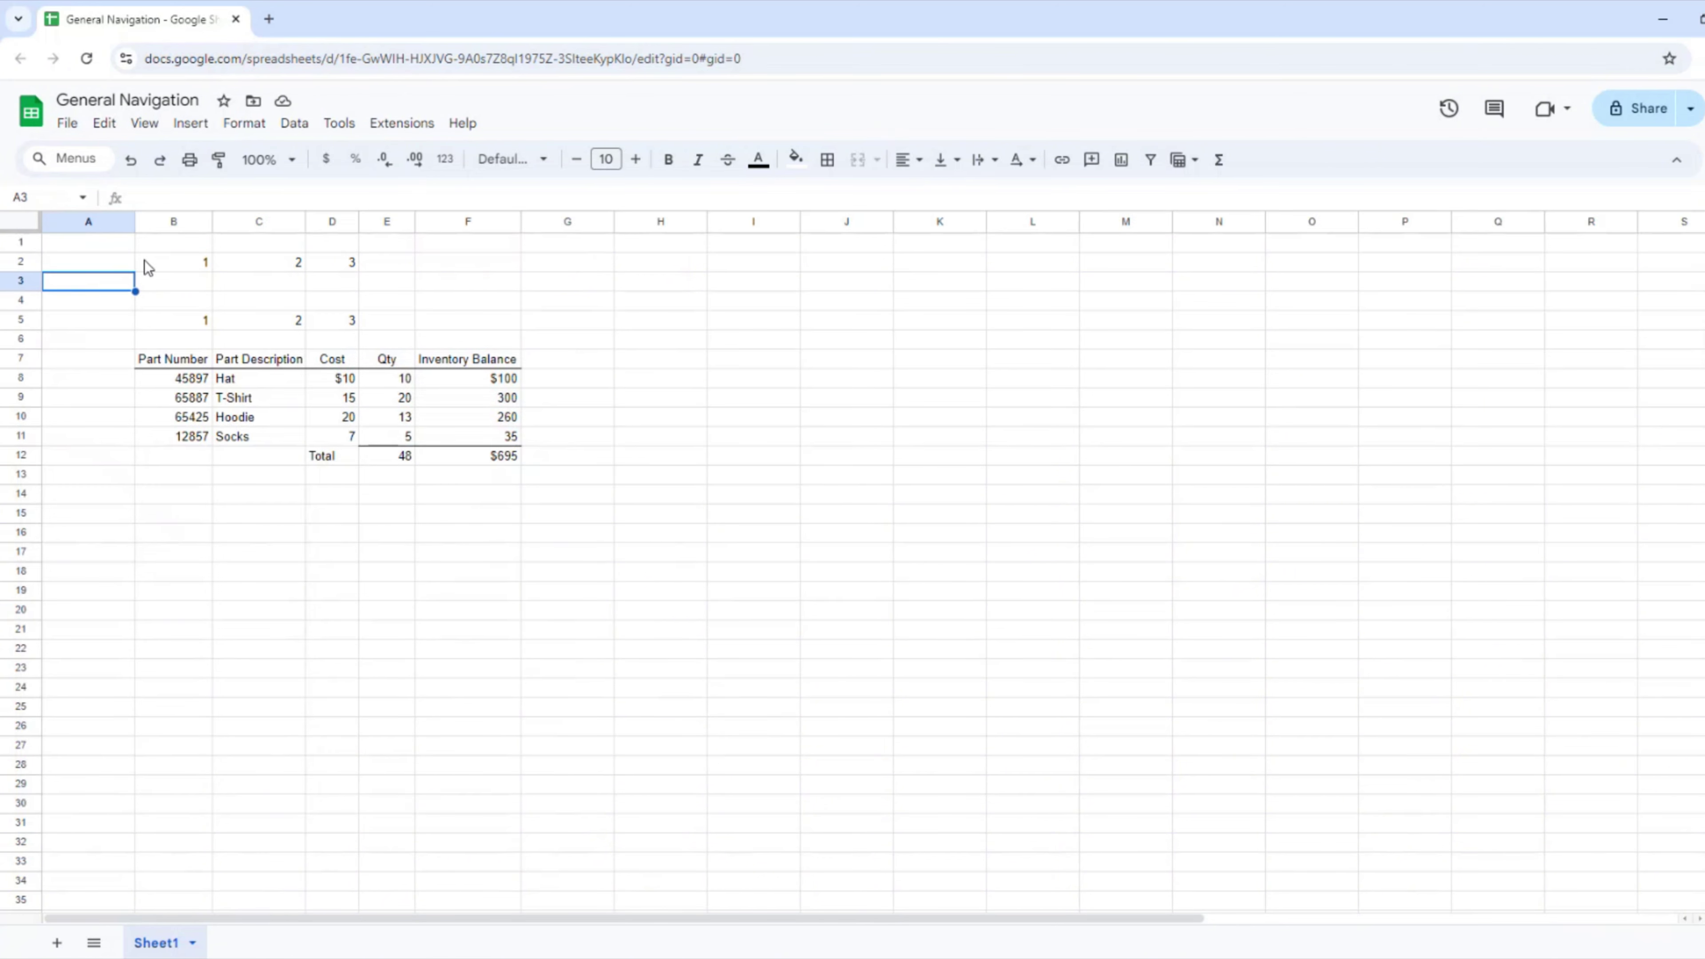
key(Right)
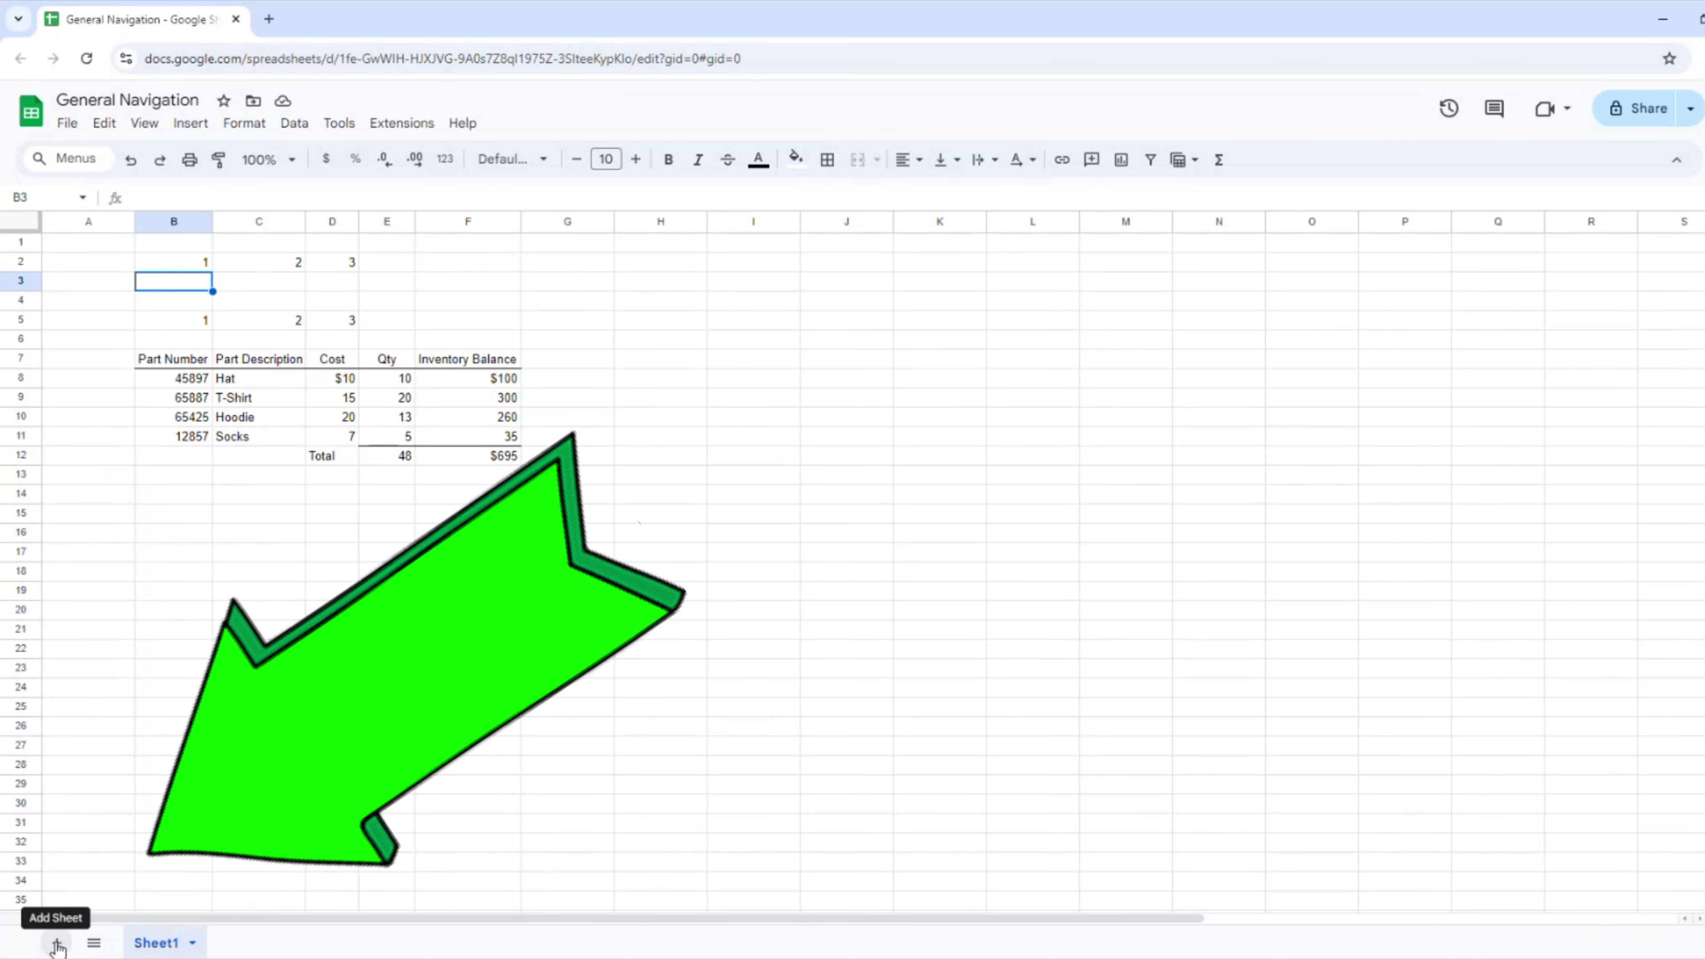
- Add two new sheets and switch between Sheet1, Sheet2 and Sheet3, ending on Sheet2
click(58, 945)
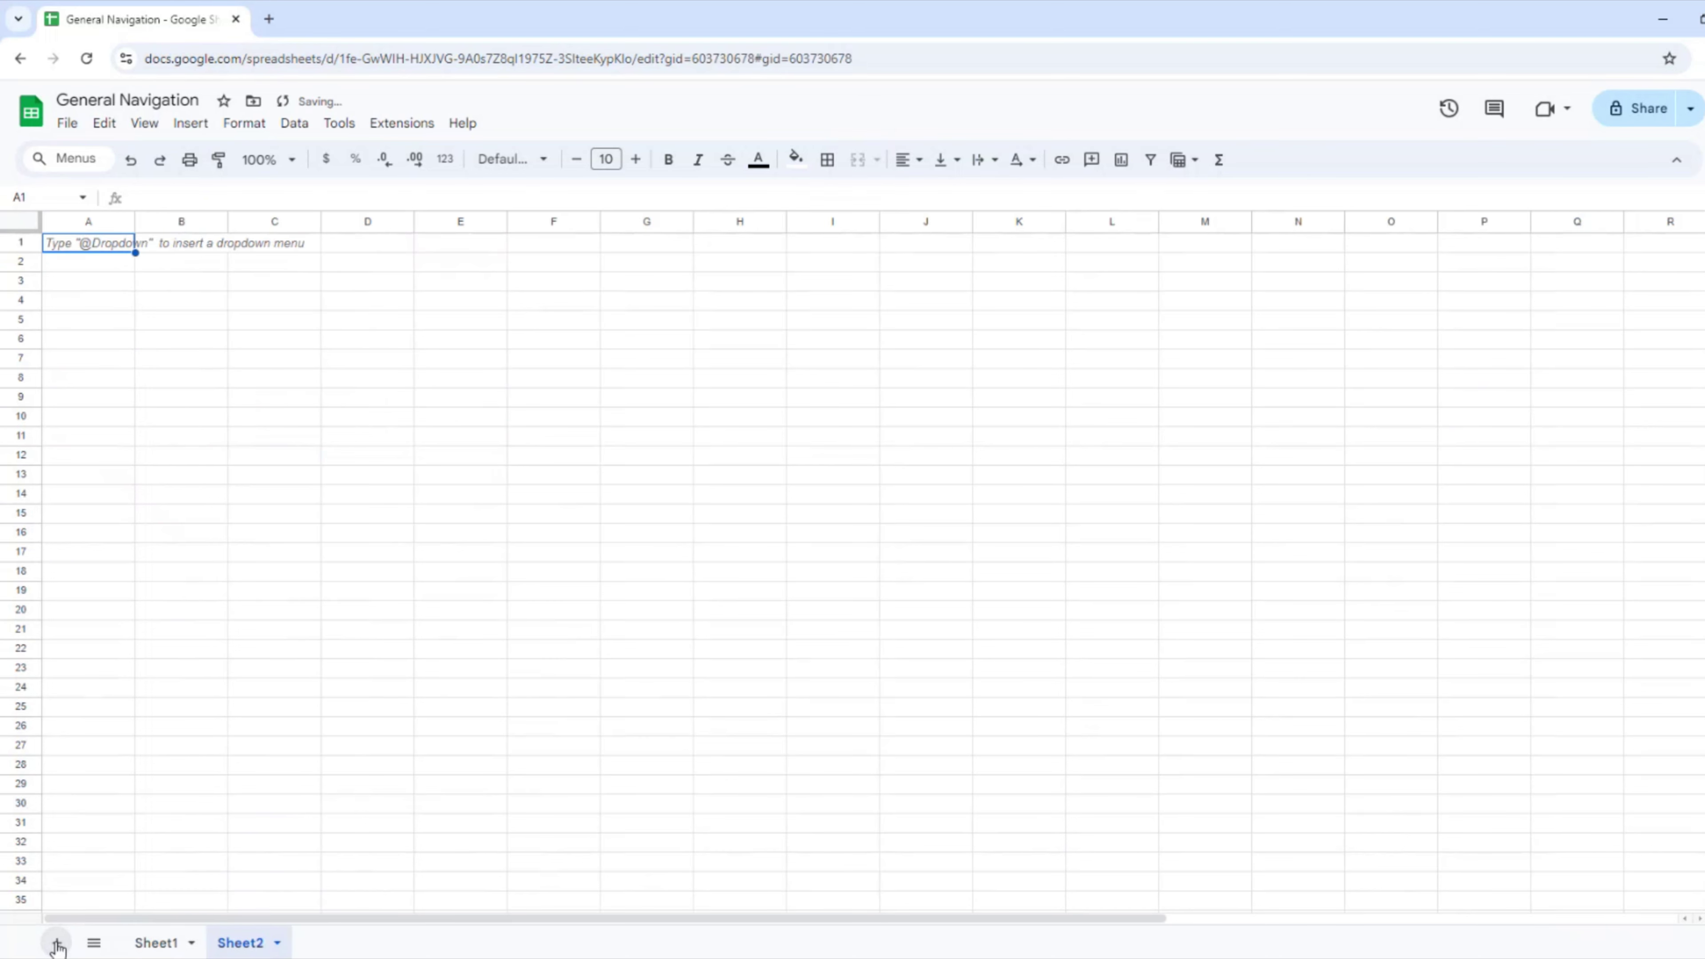
click(57, 944)
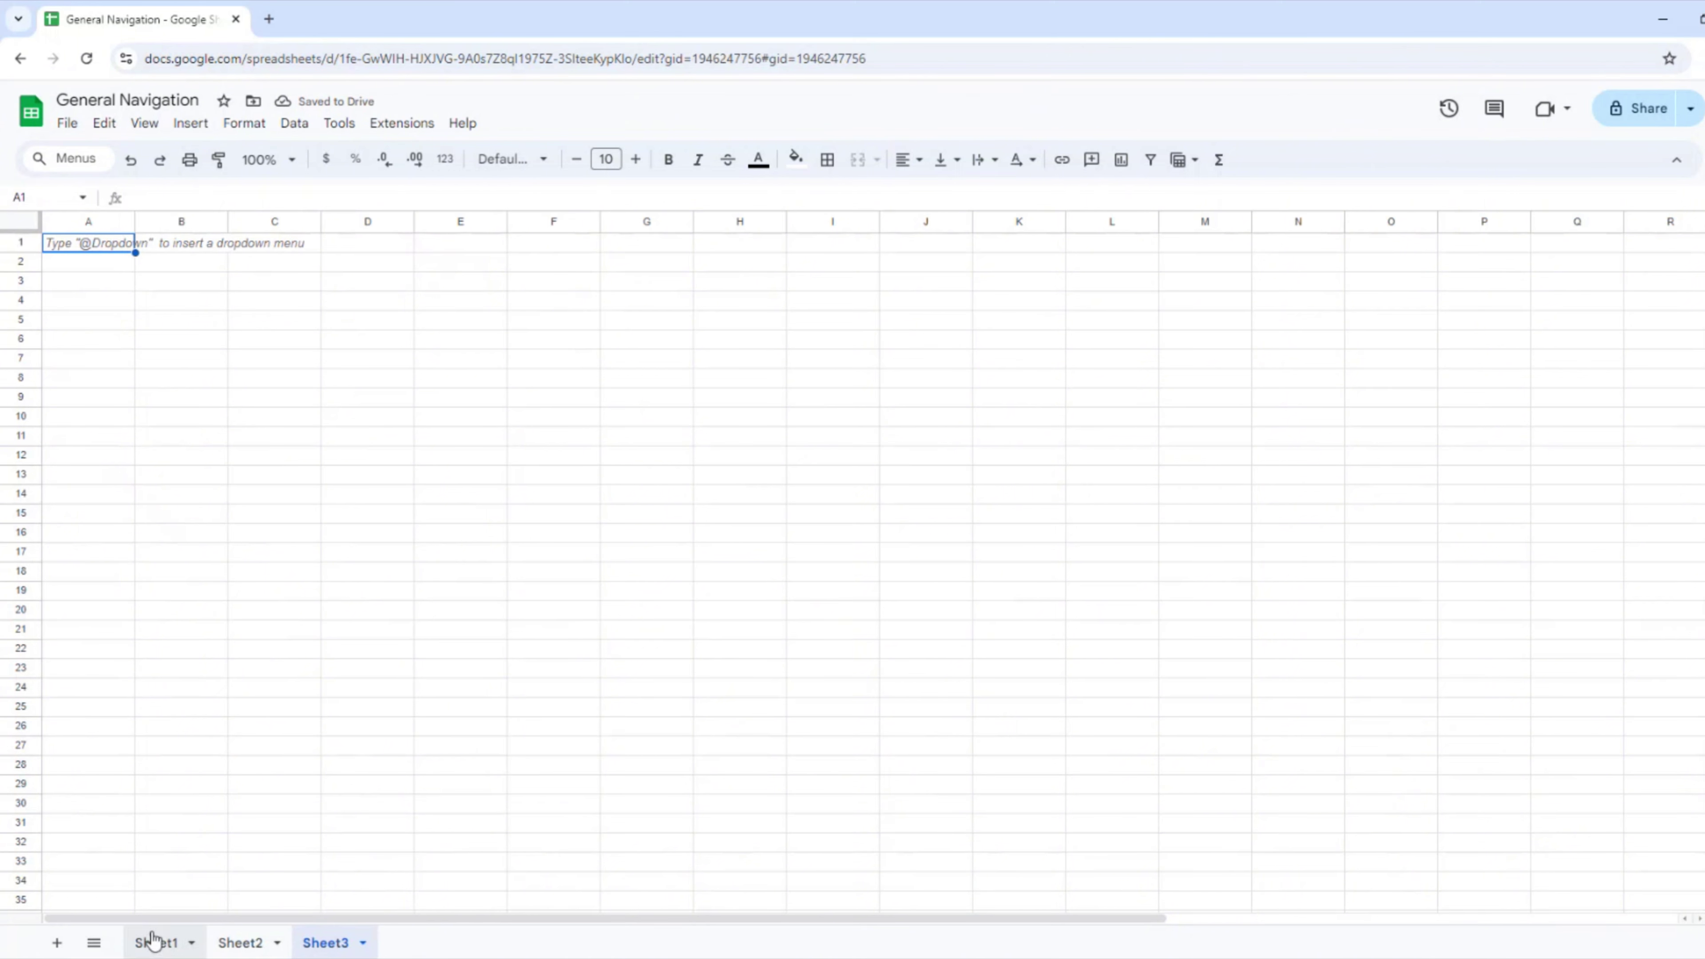
click(160, 943)
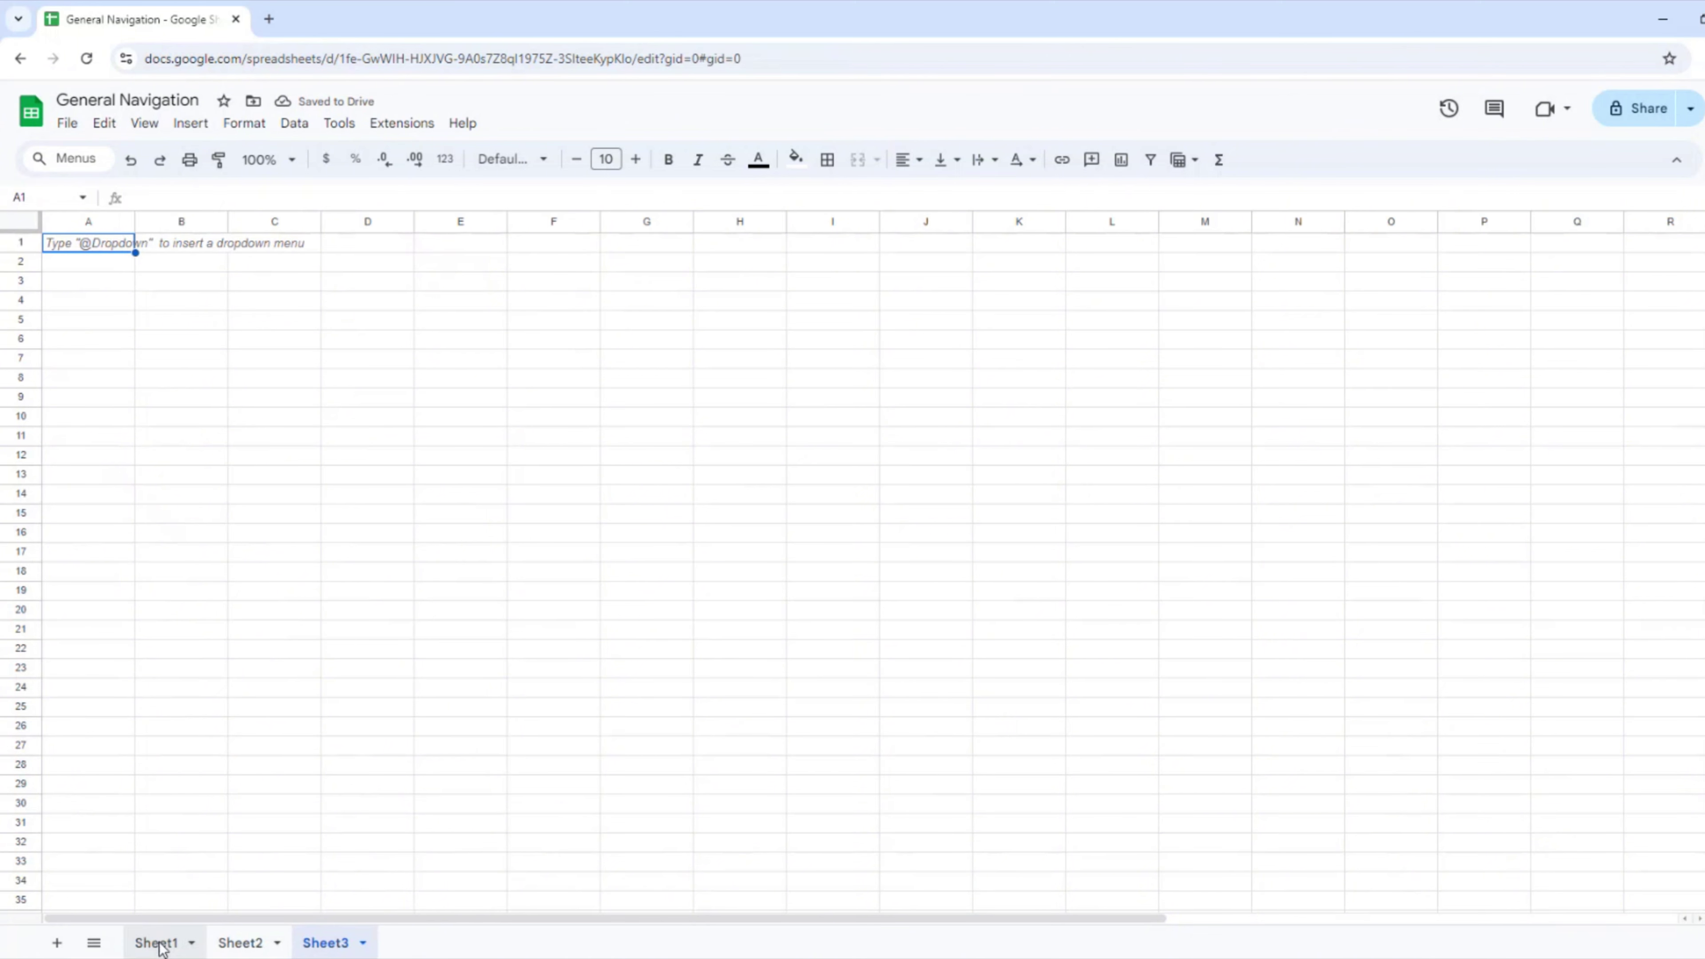
click(240, 943)
click(314, 940)
click(252, 941)
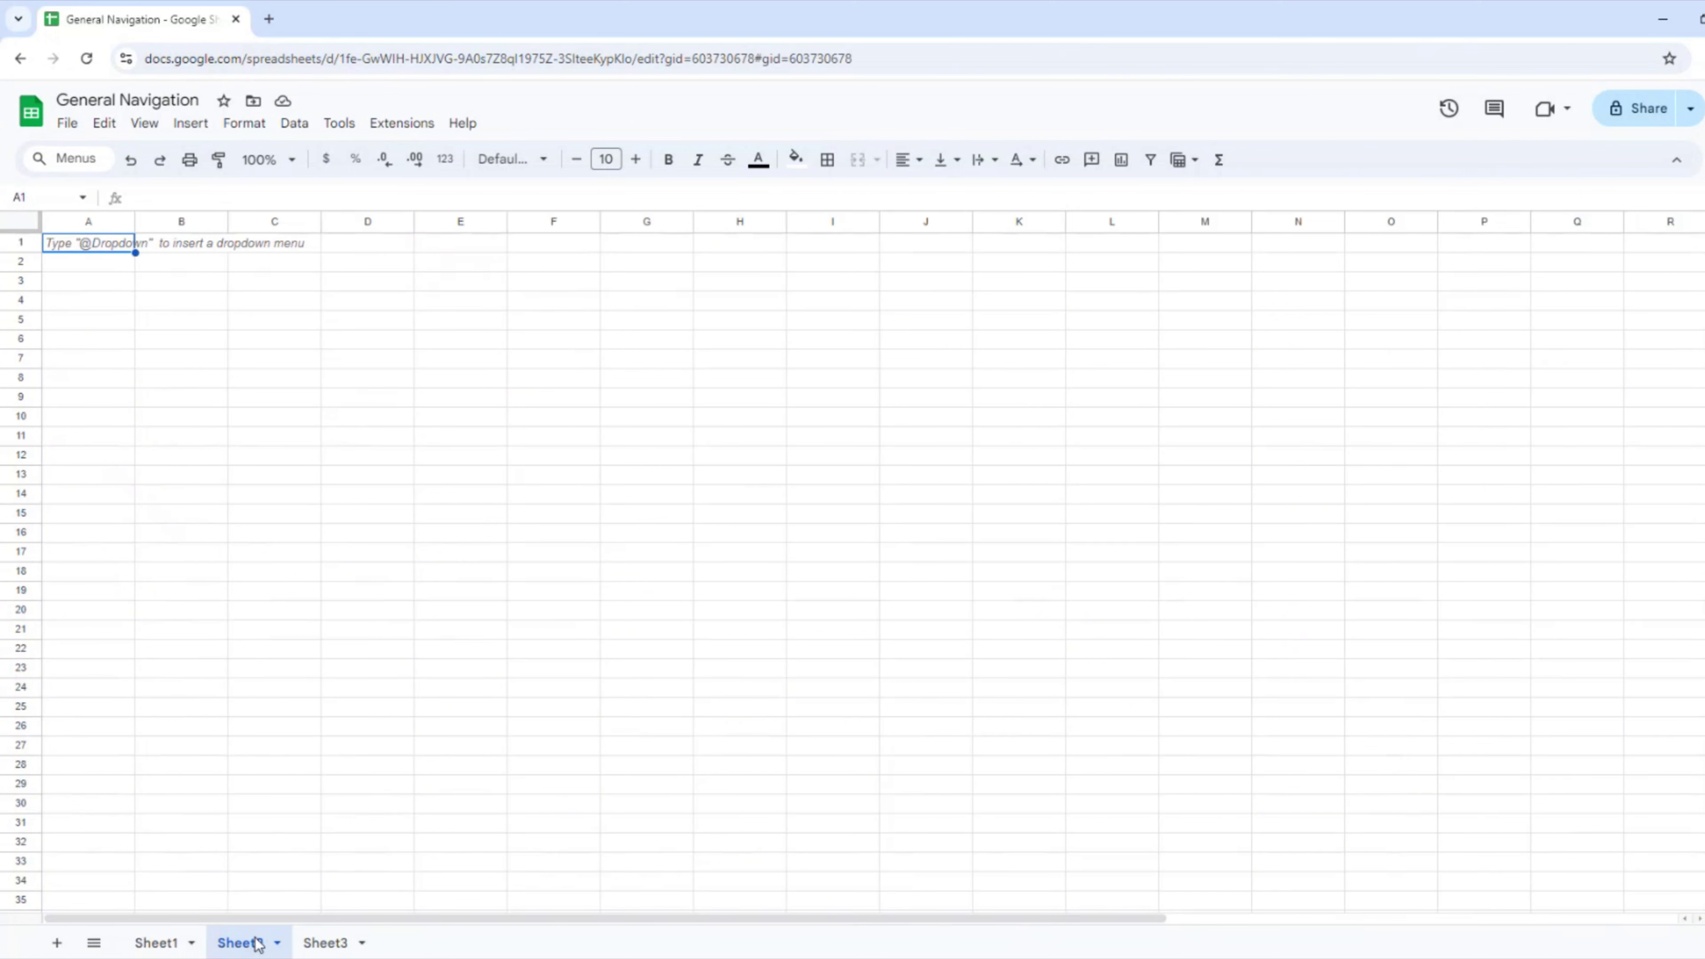
- View the sheet actions for Sheet2, including the copy and color options, and select cell B3
click(275, 941)
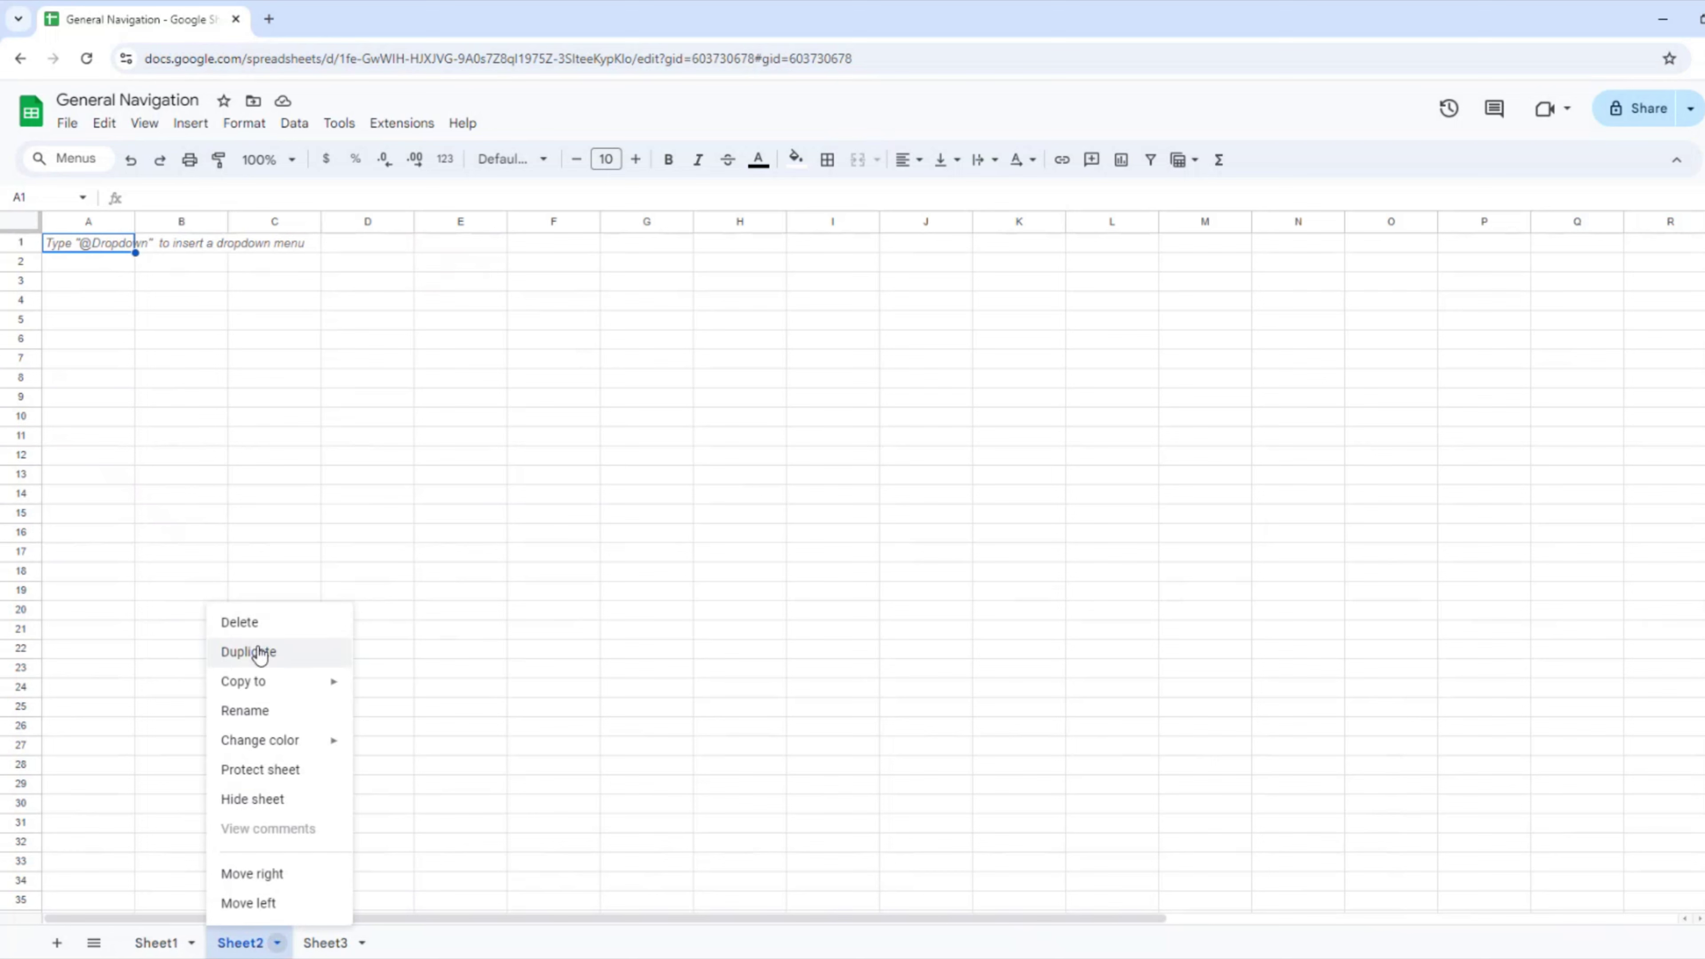
mouse_move(258, 690)
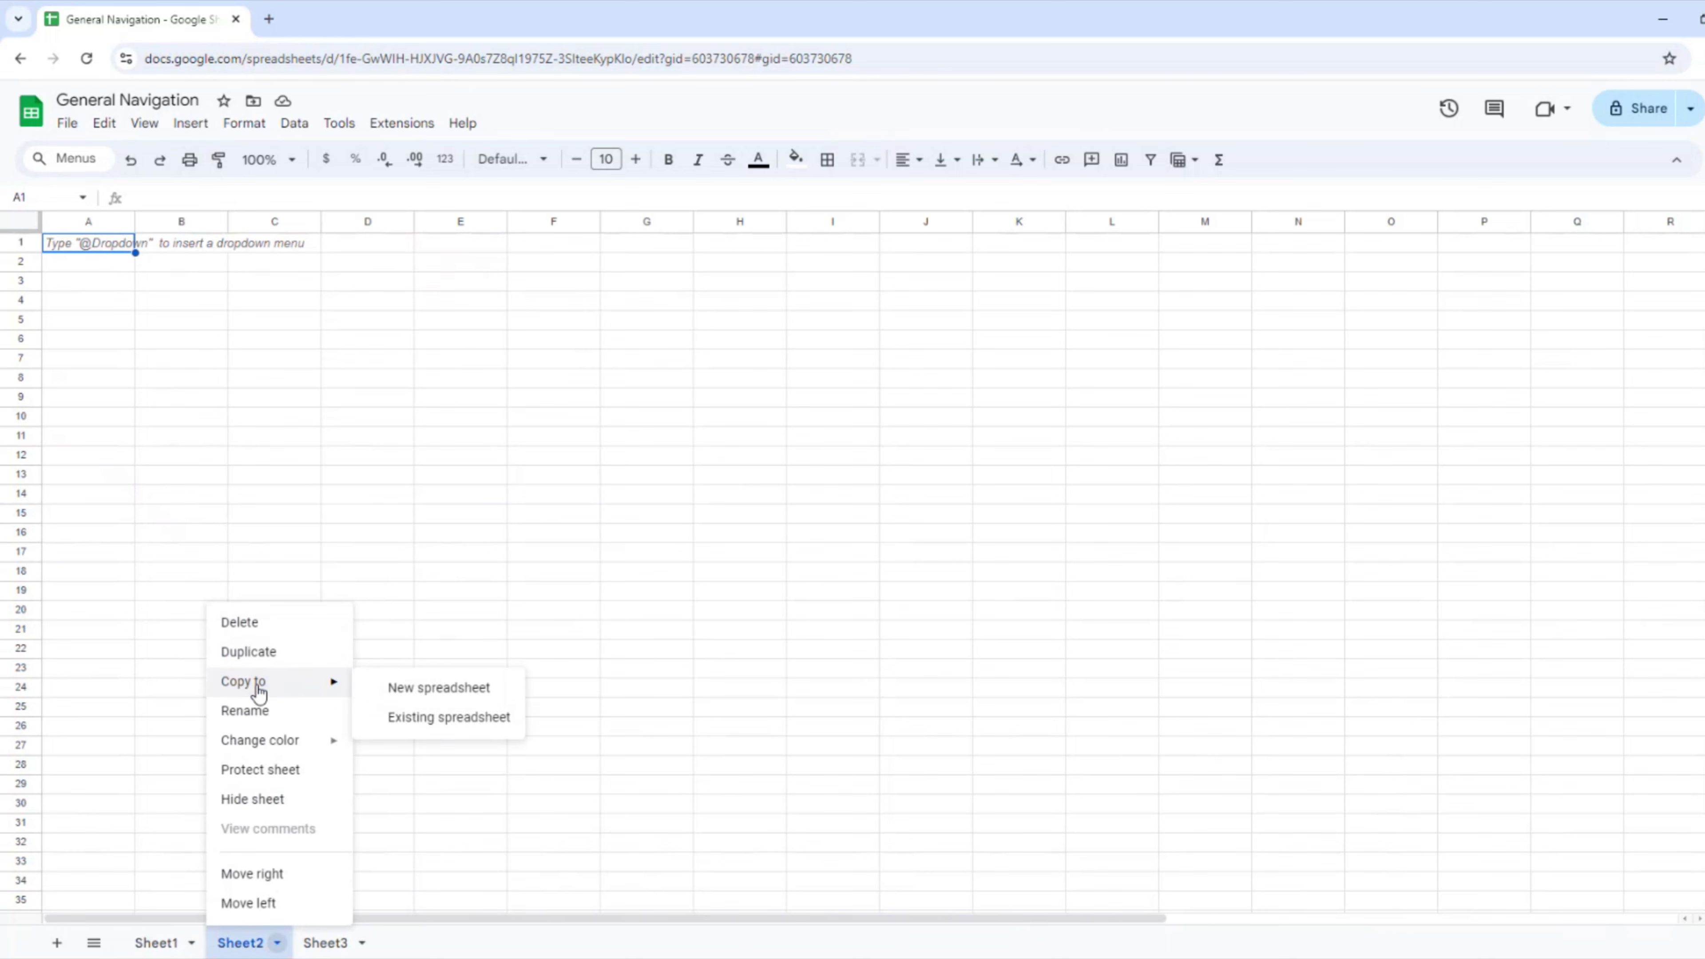
mouse_move(258, 748)
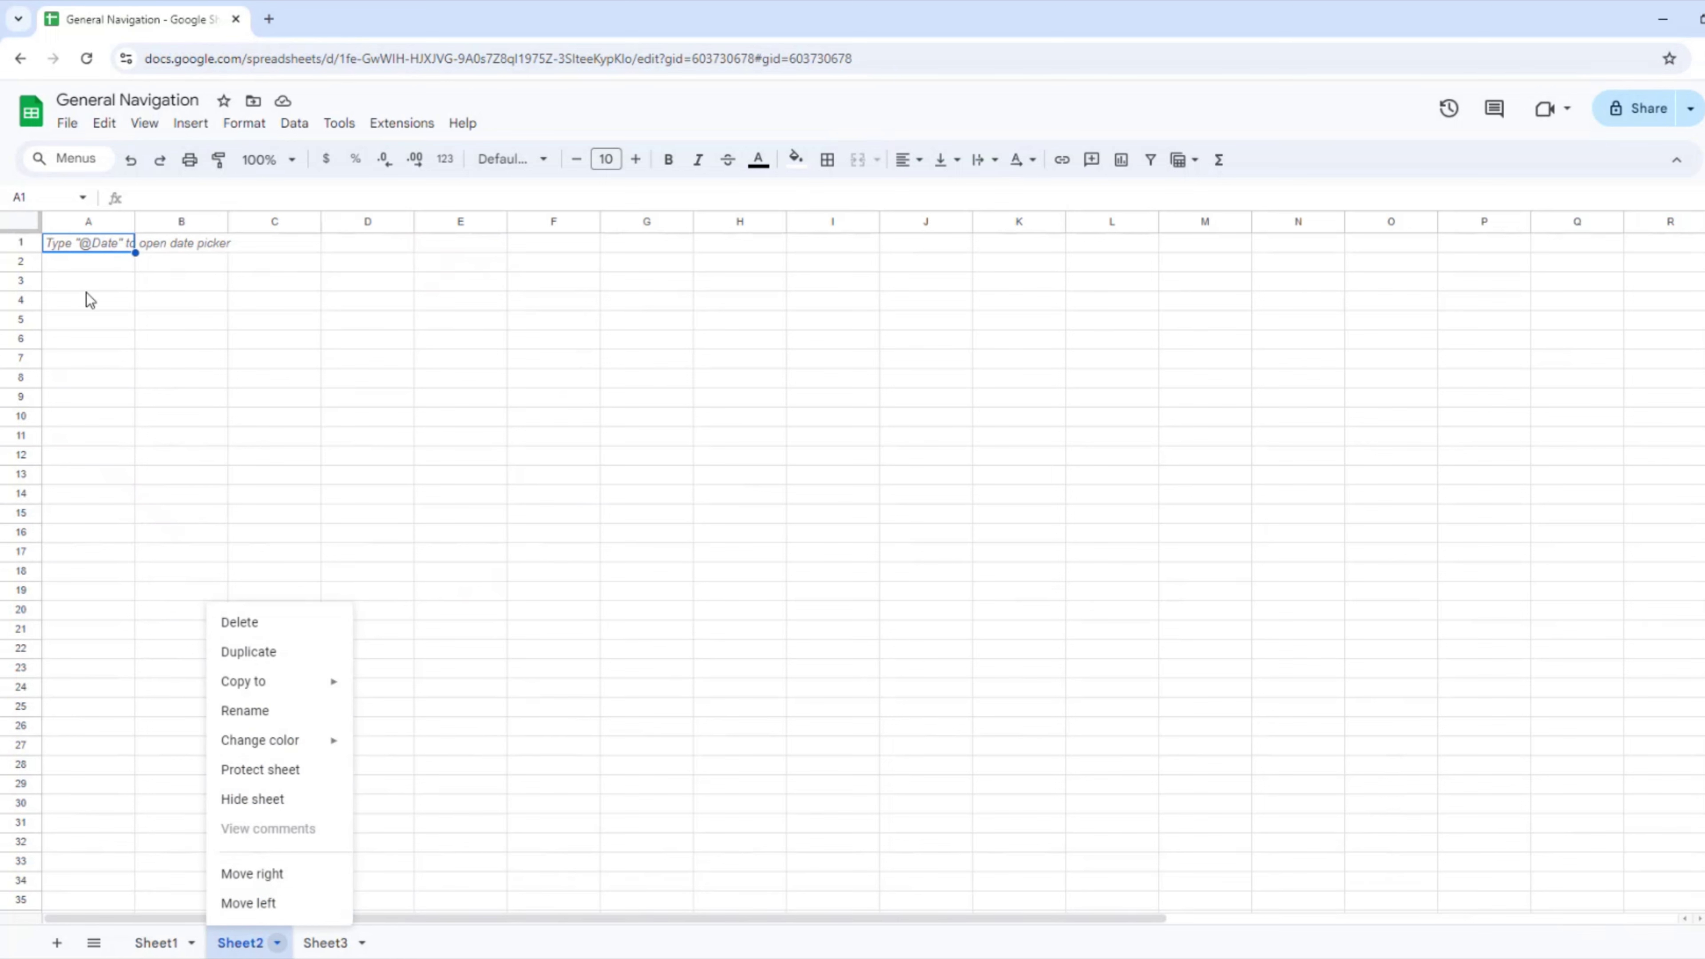
click(159, 286)
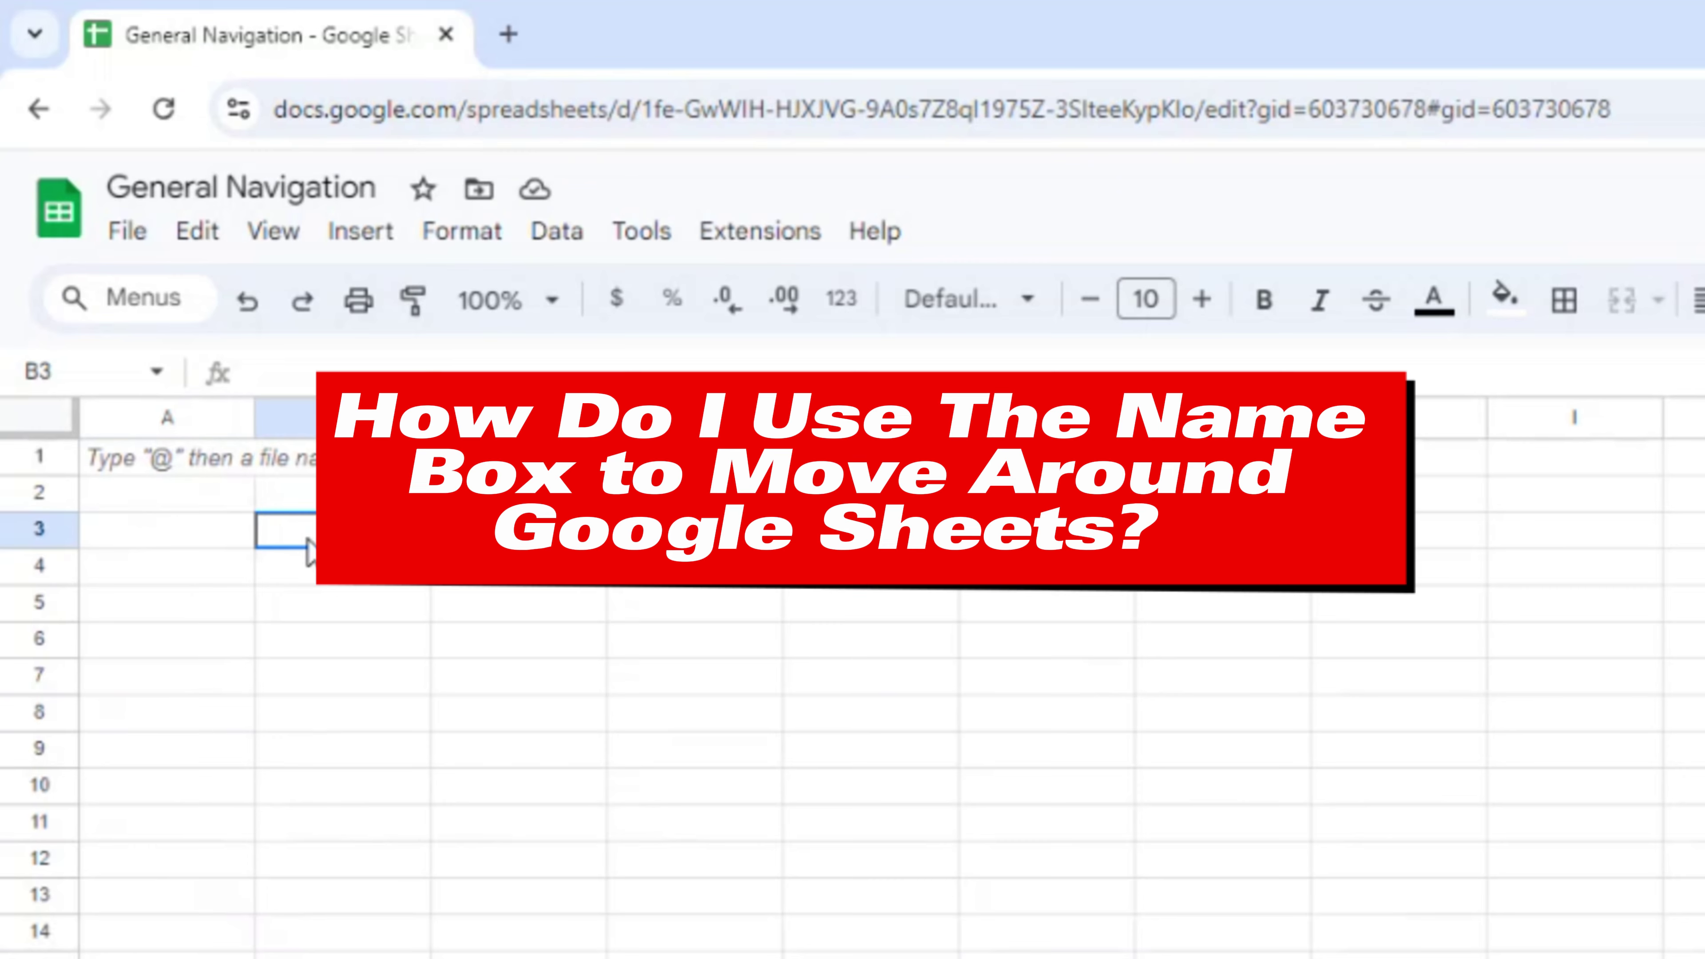
- Switch to Sheet1, select cell B4, and jump to cell C4 by entering its reference in the Name Box
key(ctrl+shift+Page_Up)
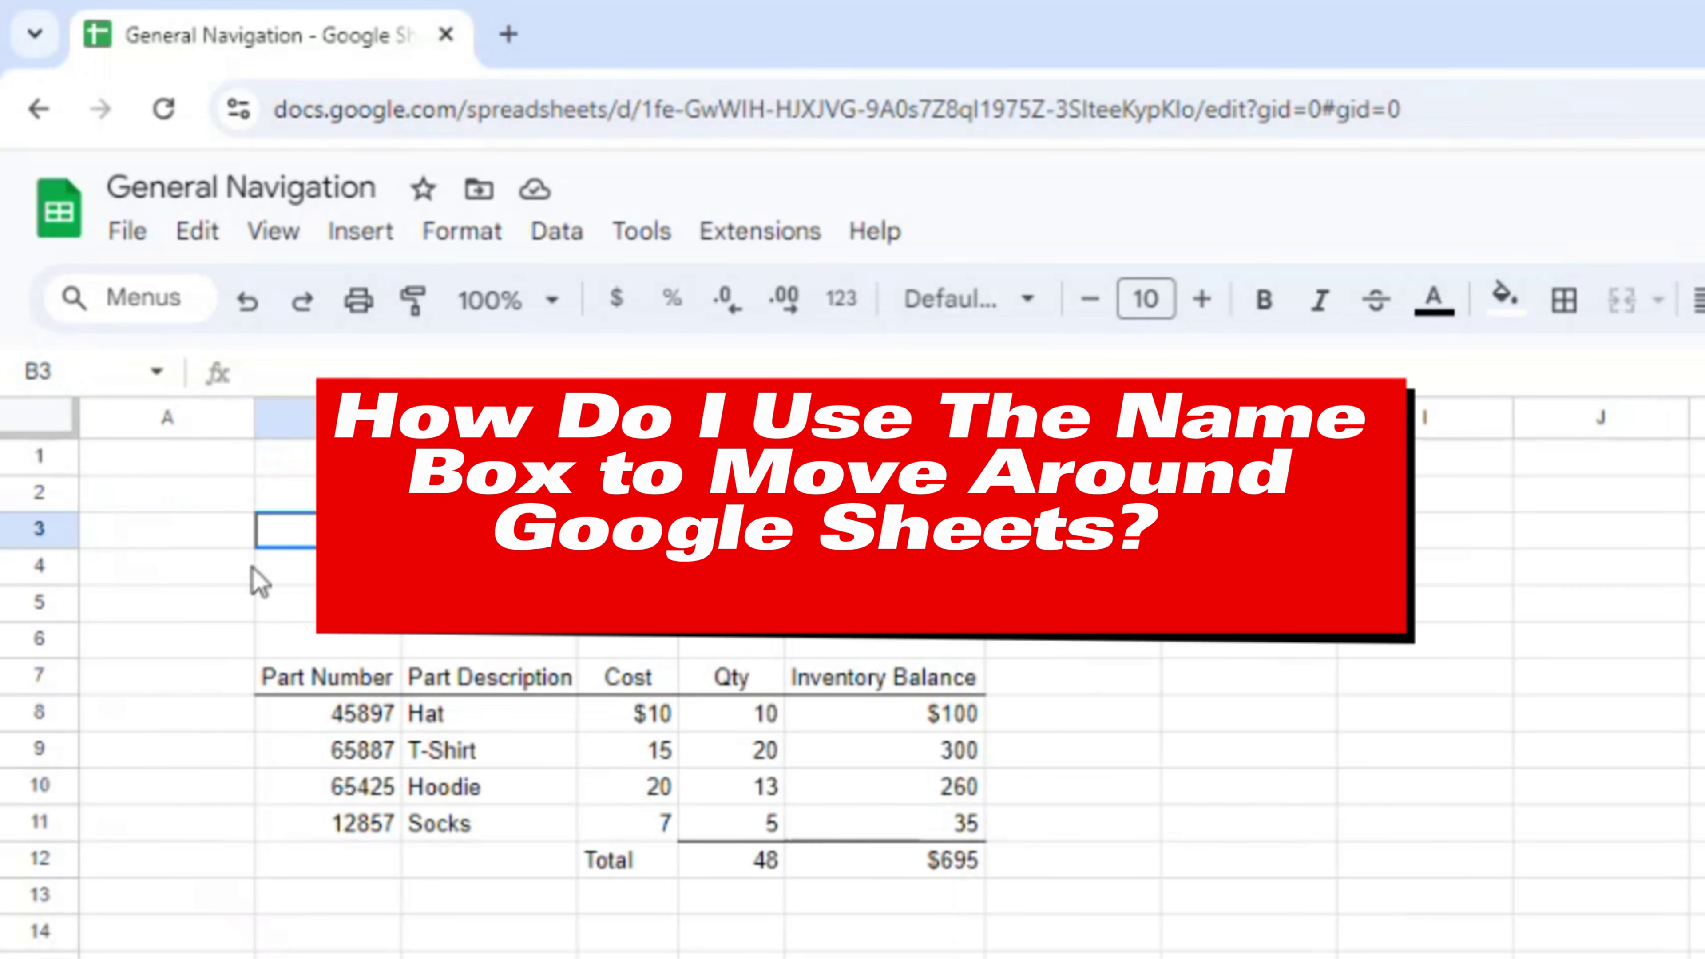
click(266, 583)
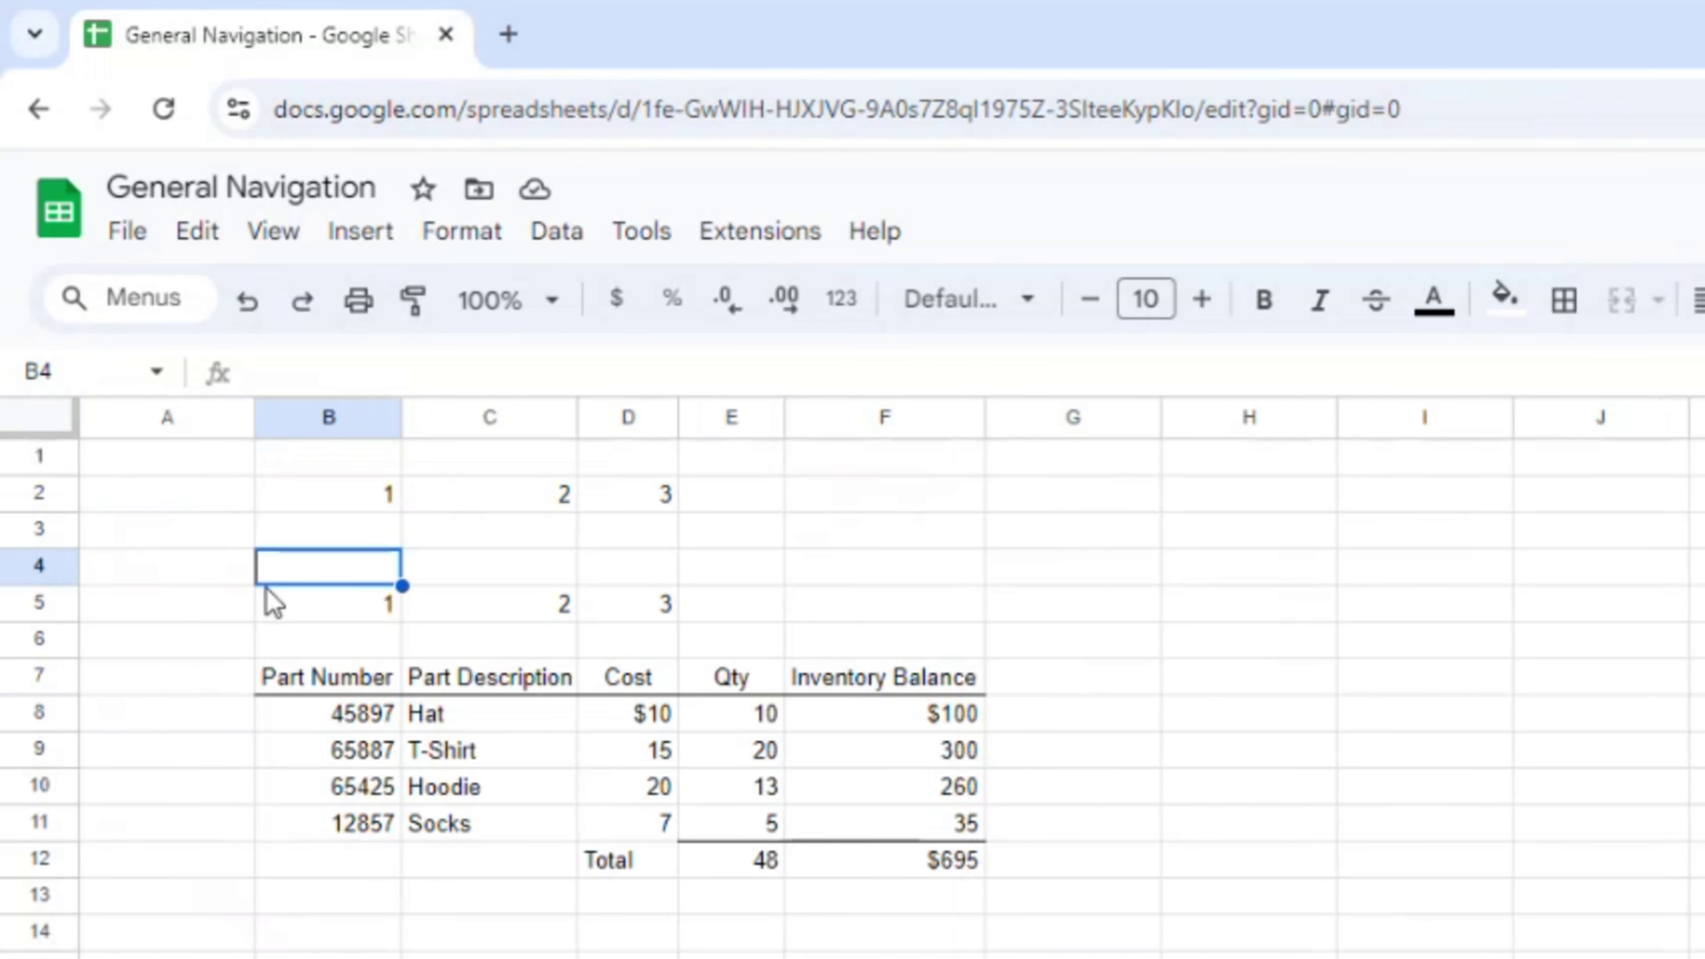
click(59, 370)
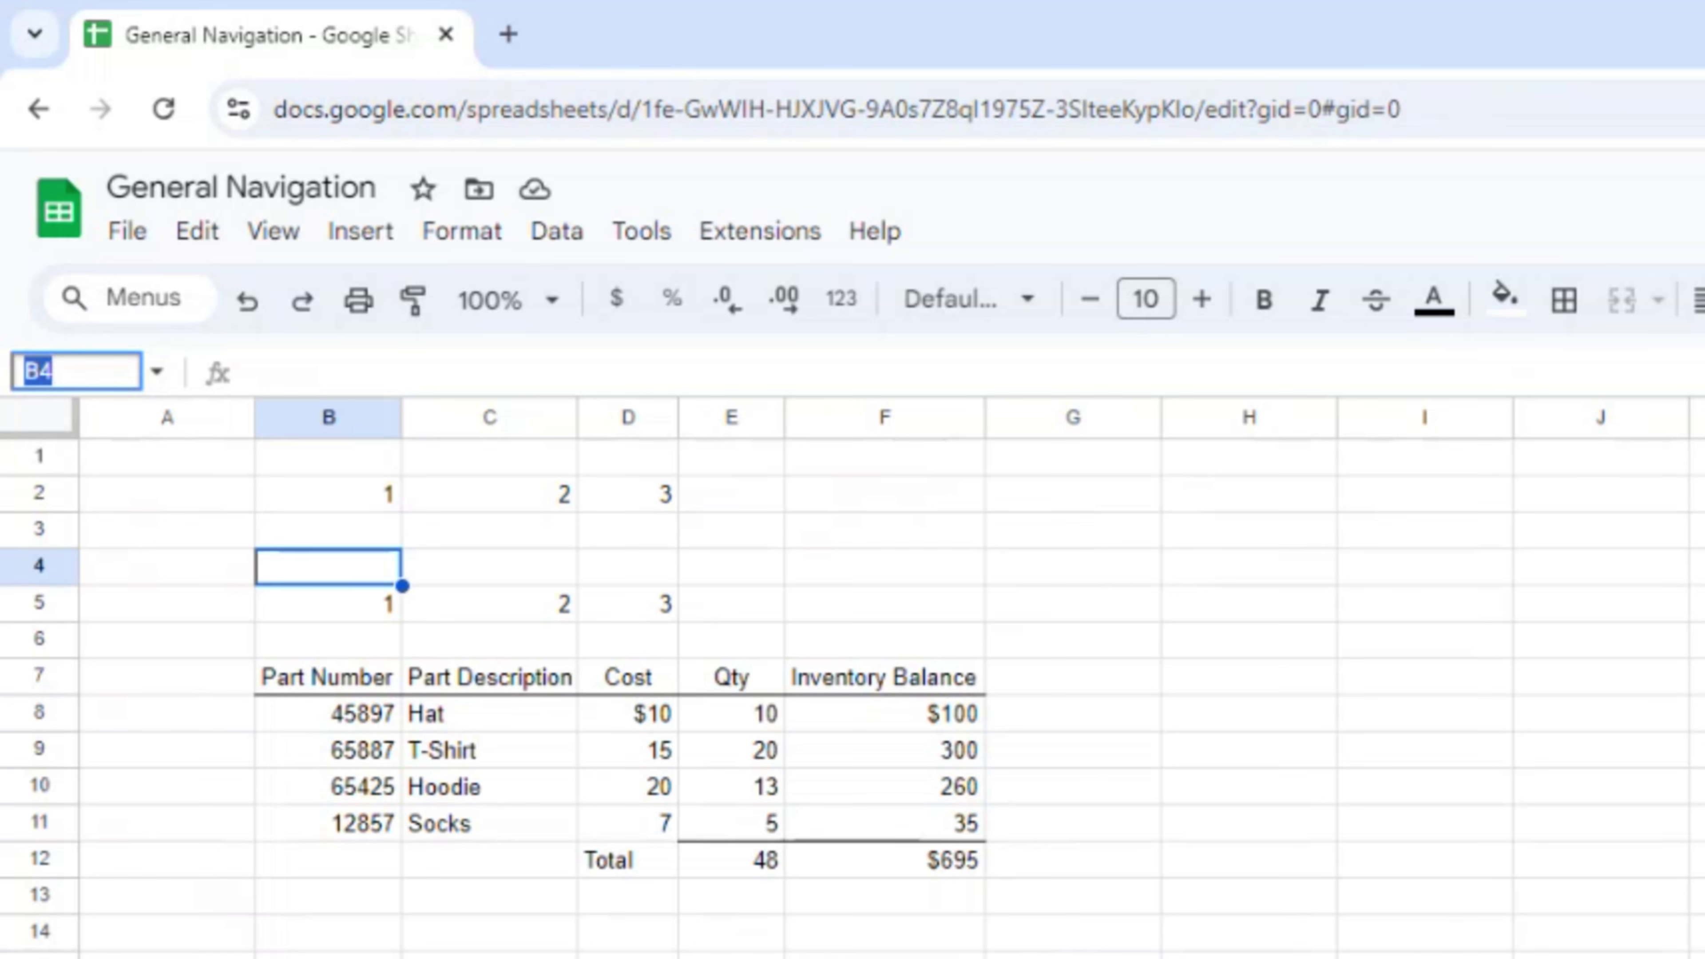
text(C4)
key(Return)
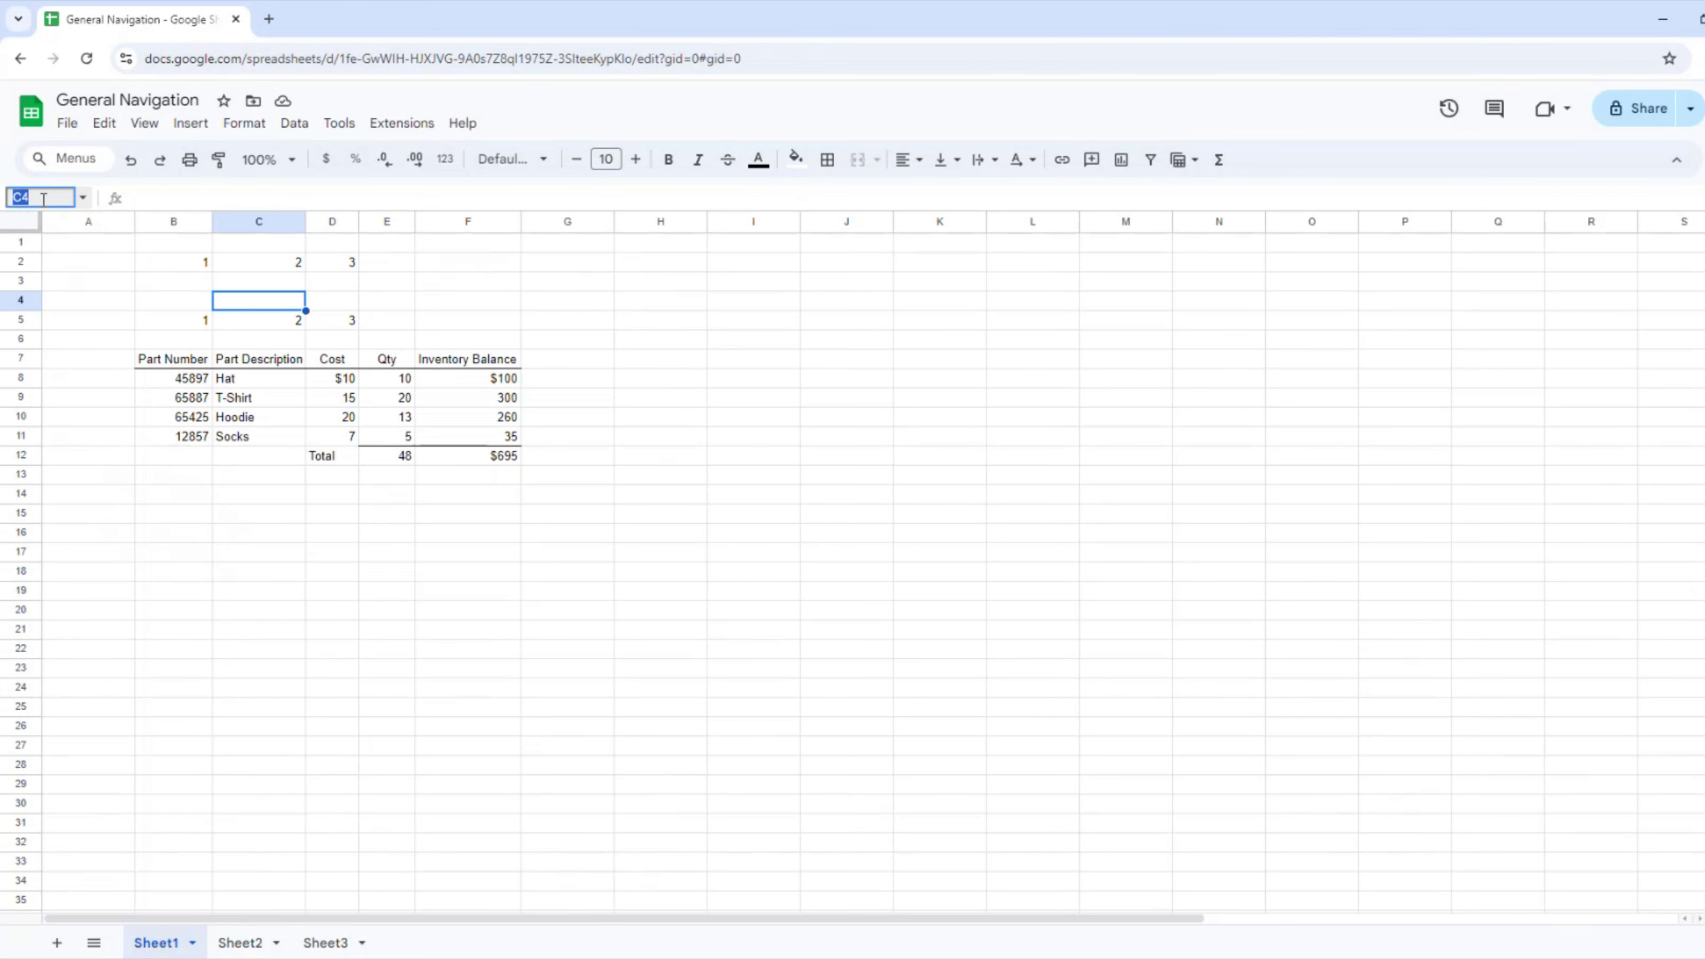
- Use Name Box references to select rows 15:21, followed by columns B:D
text(15:21)
key(Return)
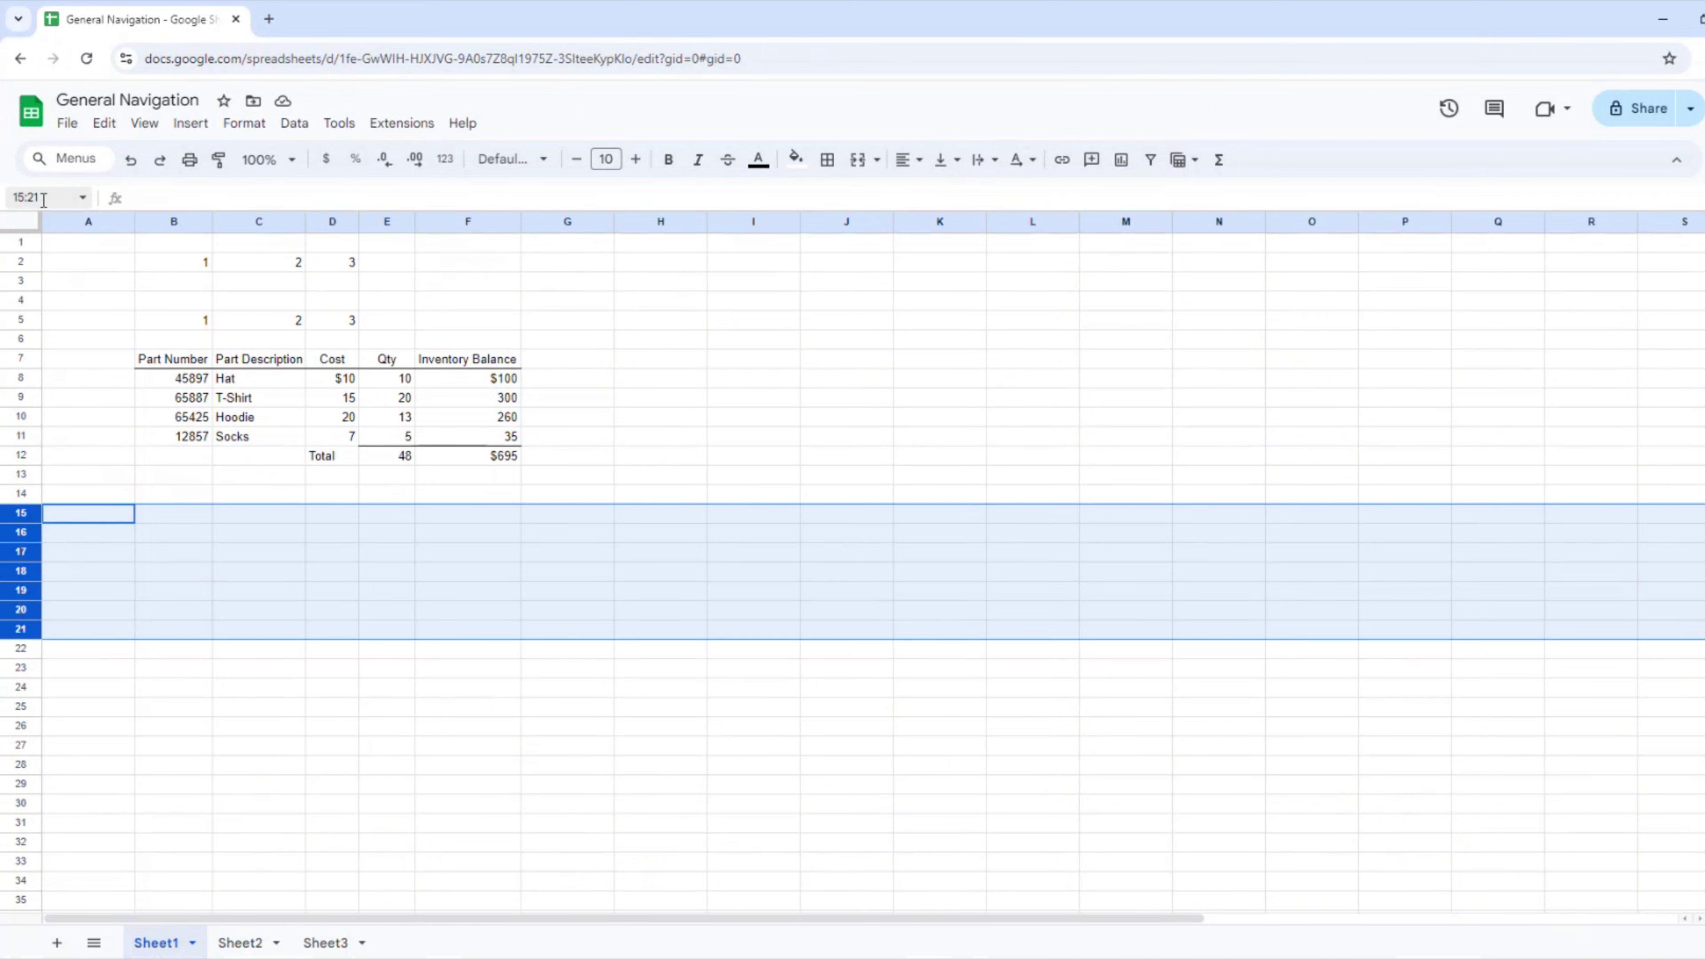
click(42, 198)
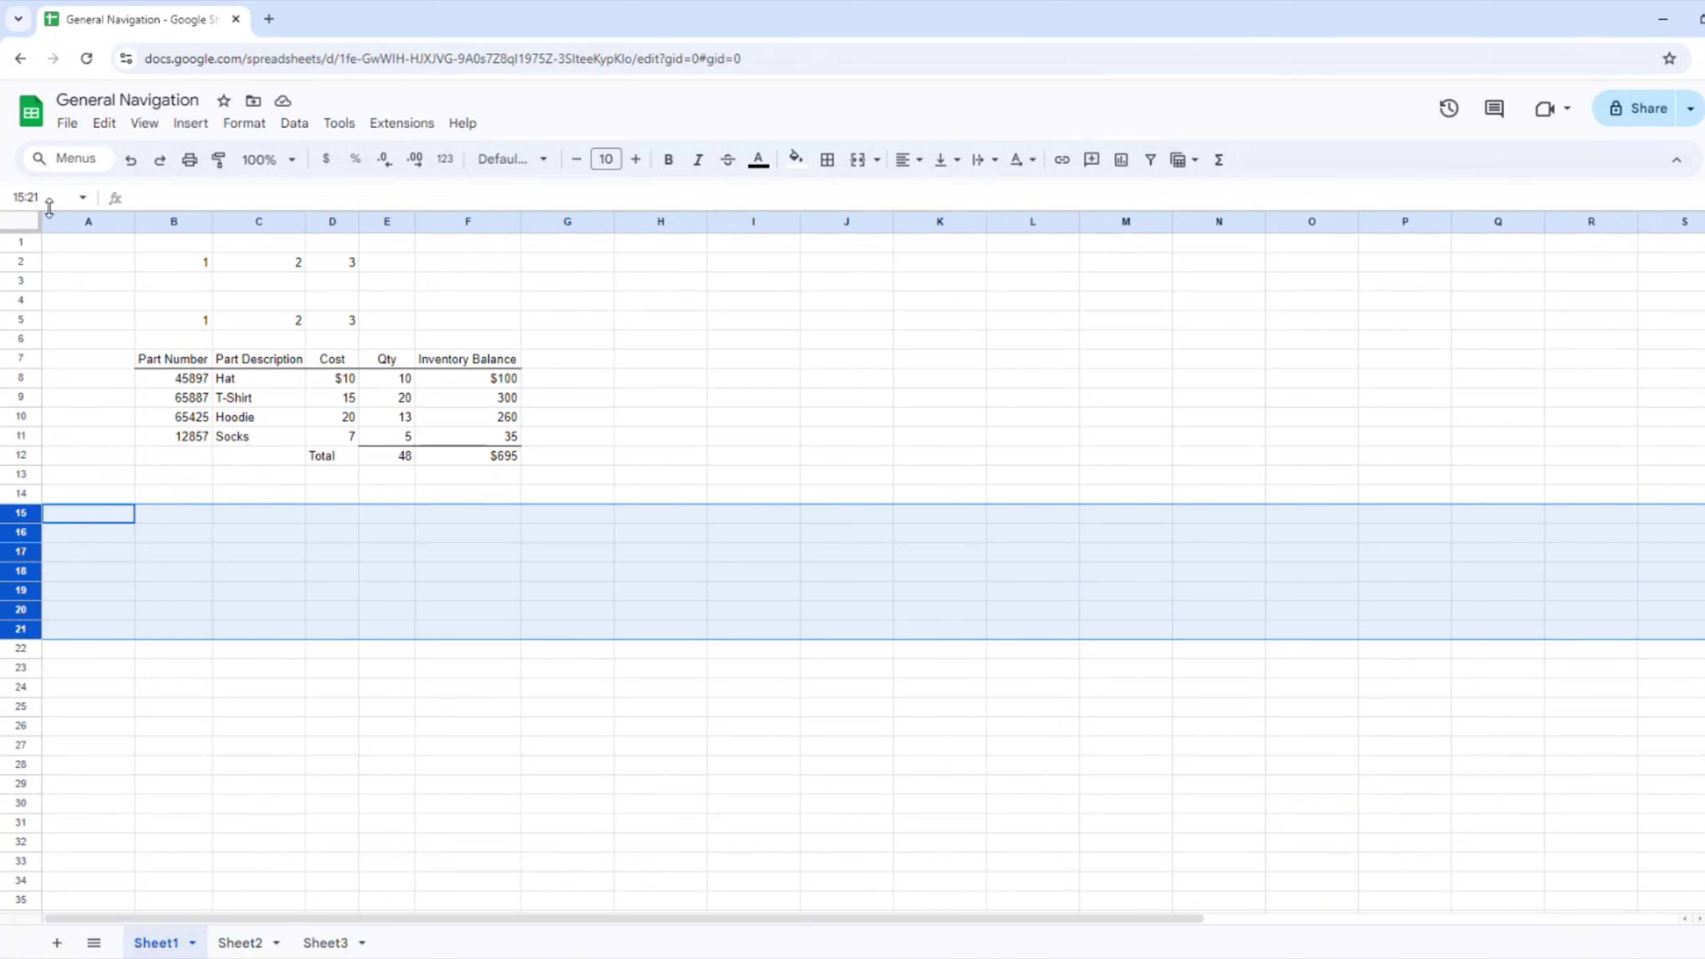
drag(41, 198, 13, 198)
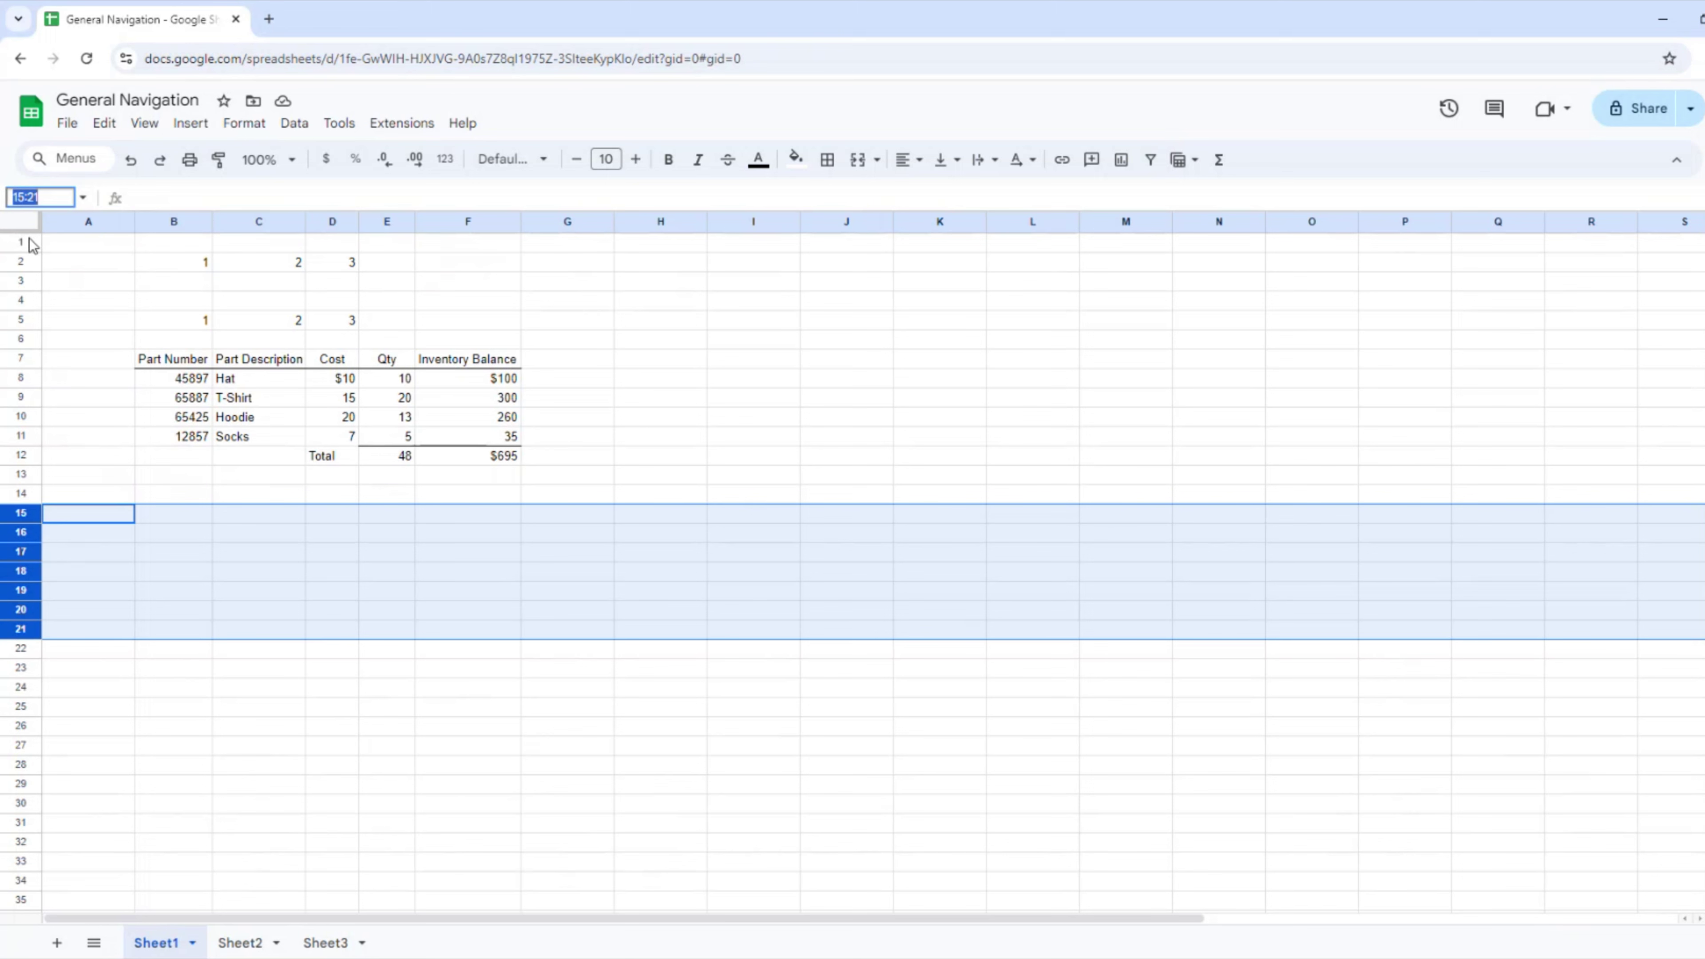
text(B:D)
key(Return)
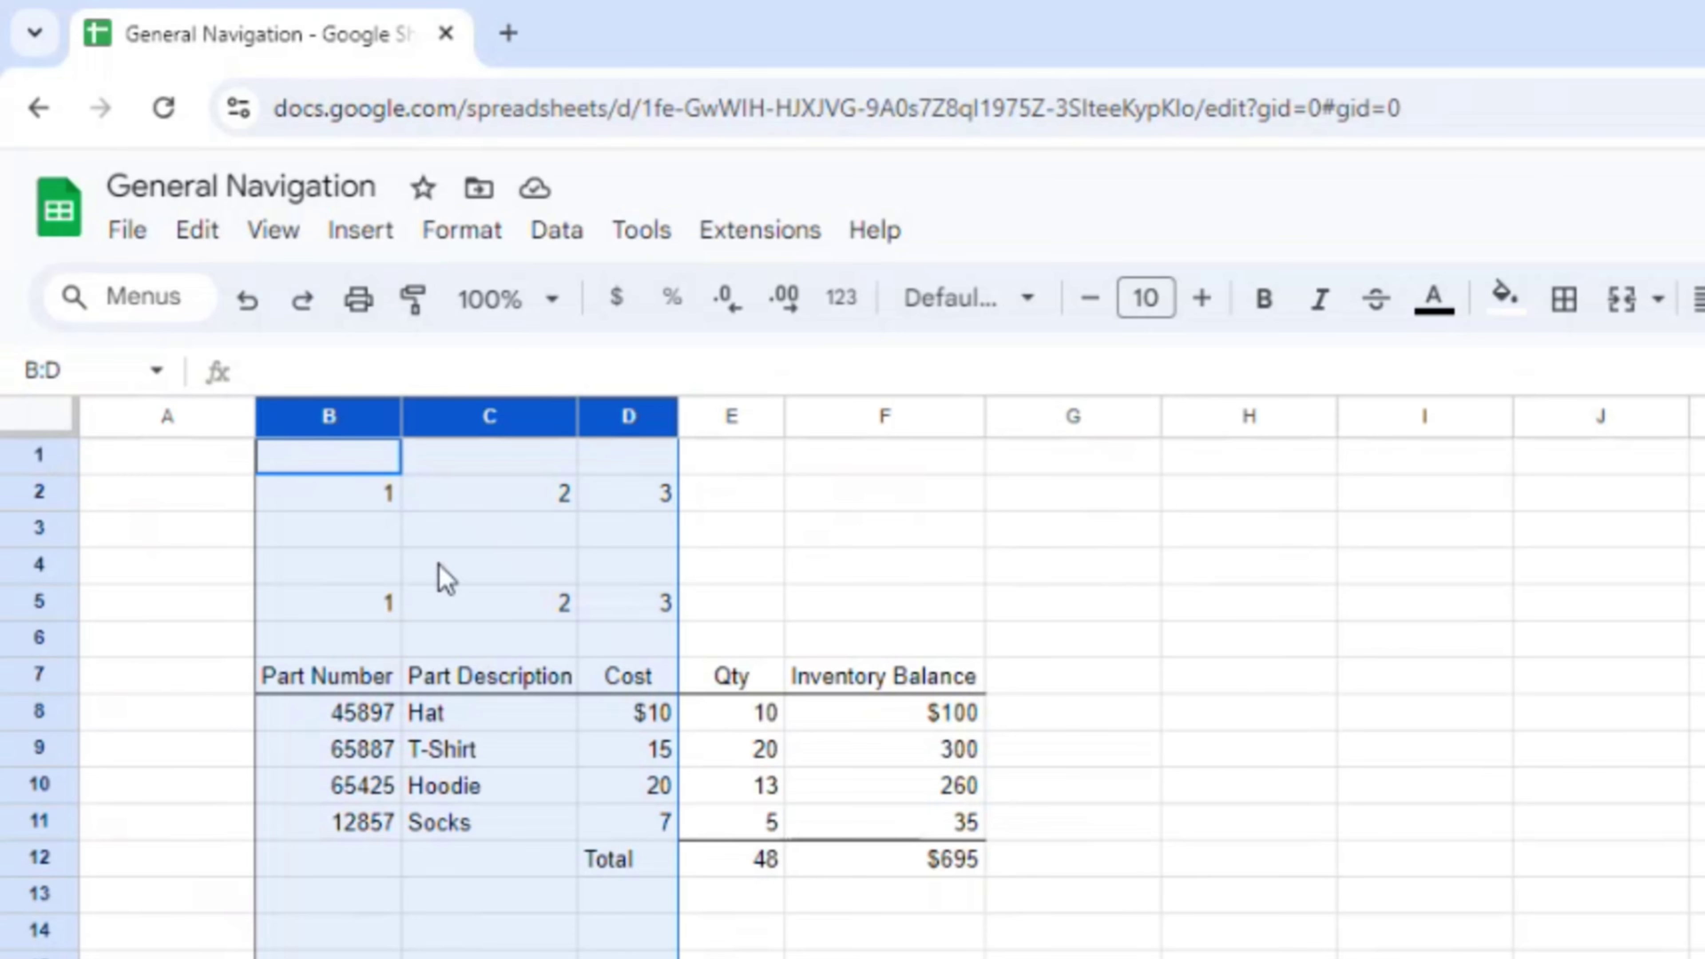
- Create a named range called Qty for the quantity cells E7:E11, including the header
click(403, 321)
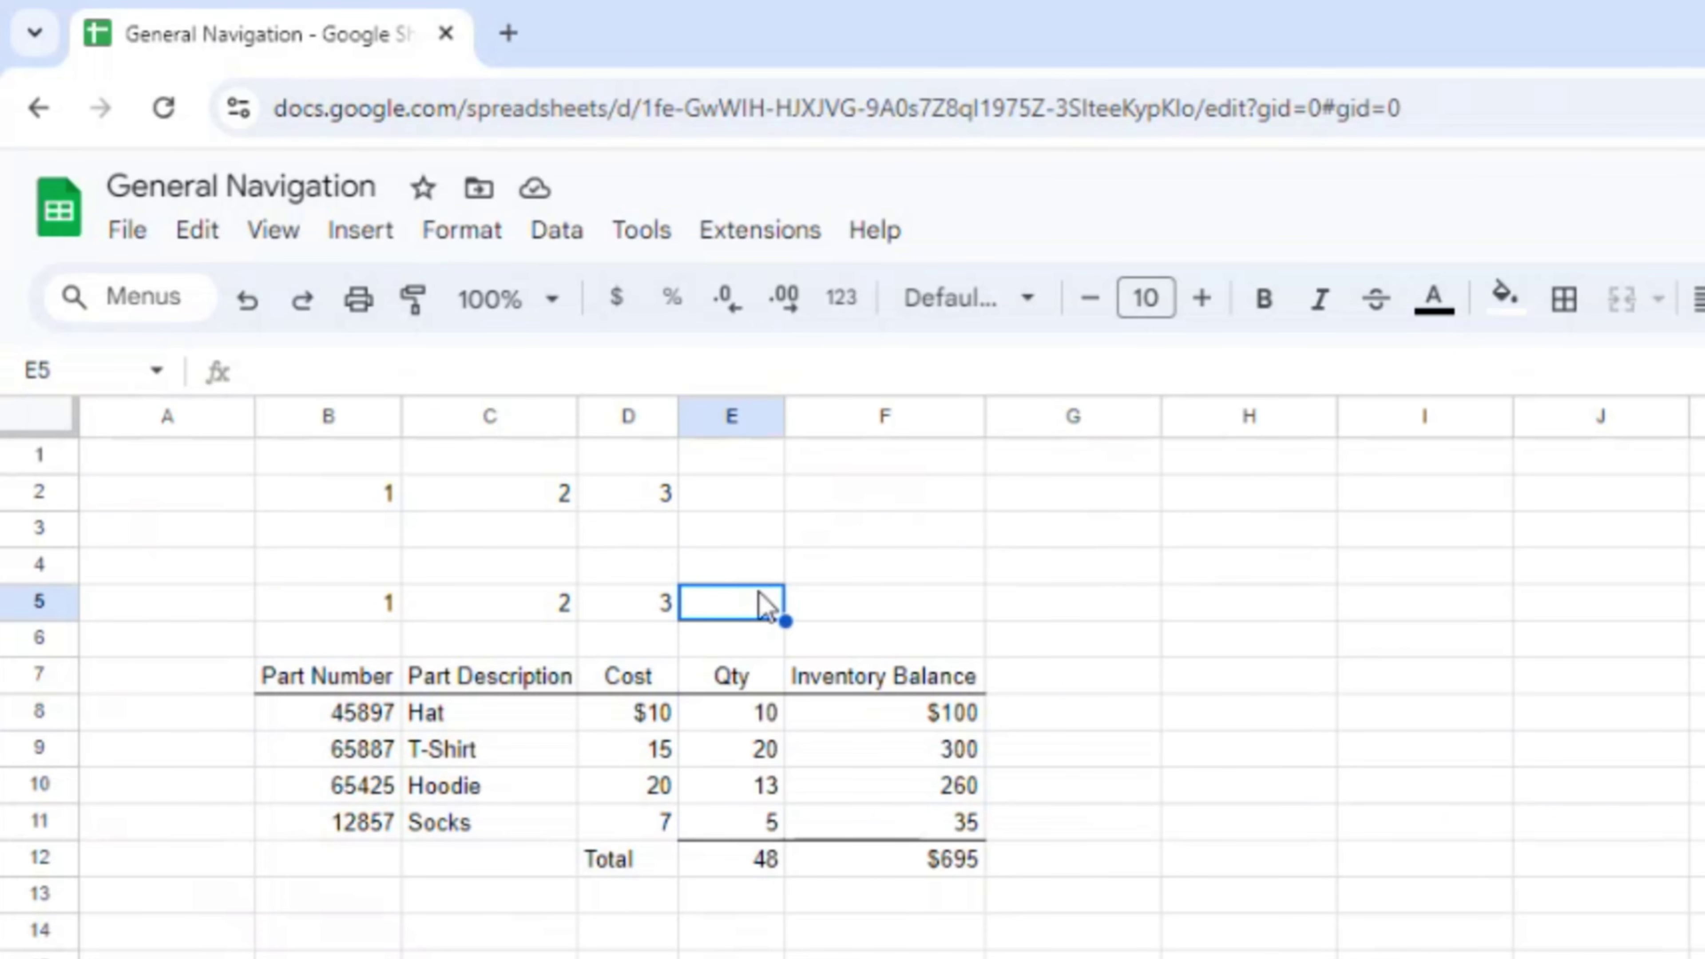
click(752, 680)
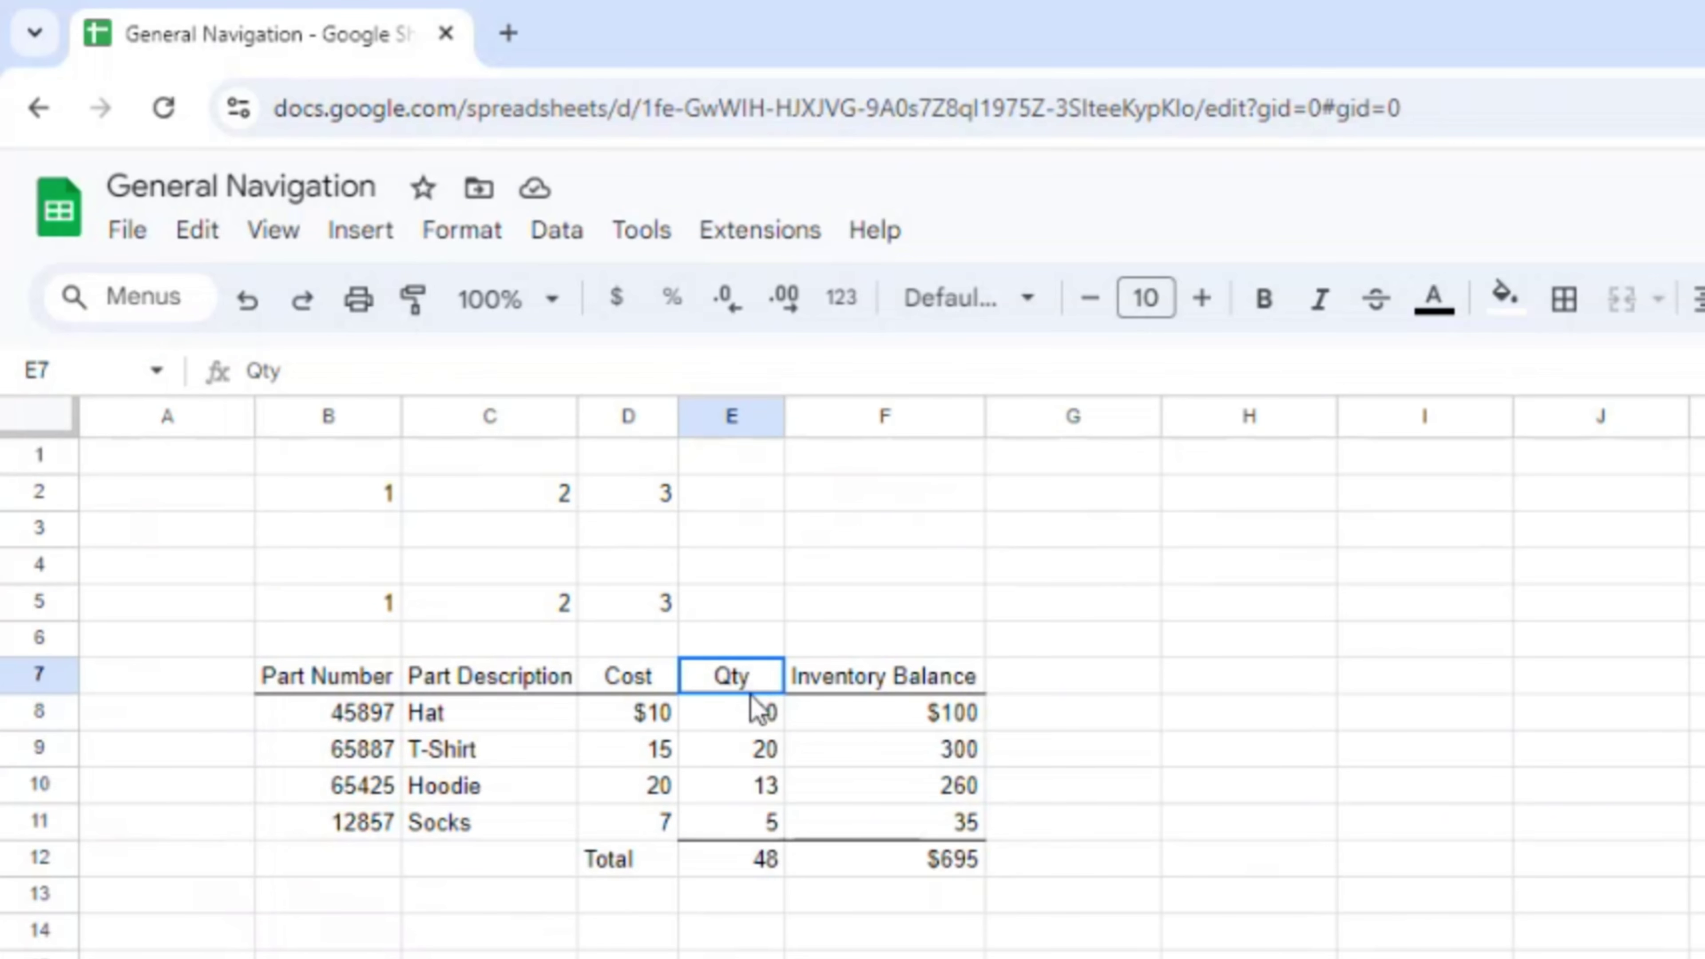
drag(754, 702, 761, 840)
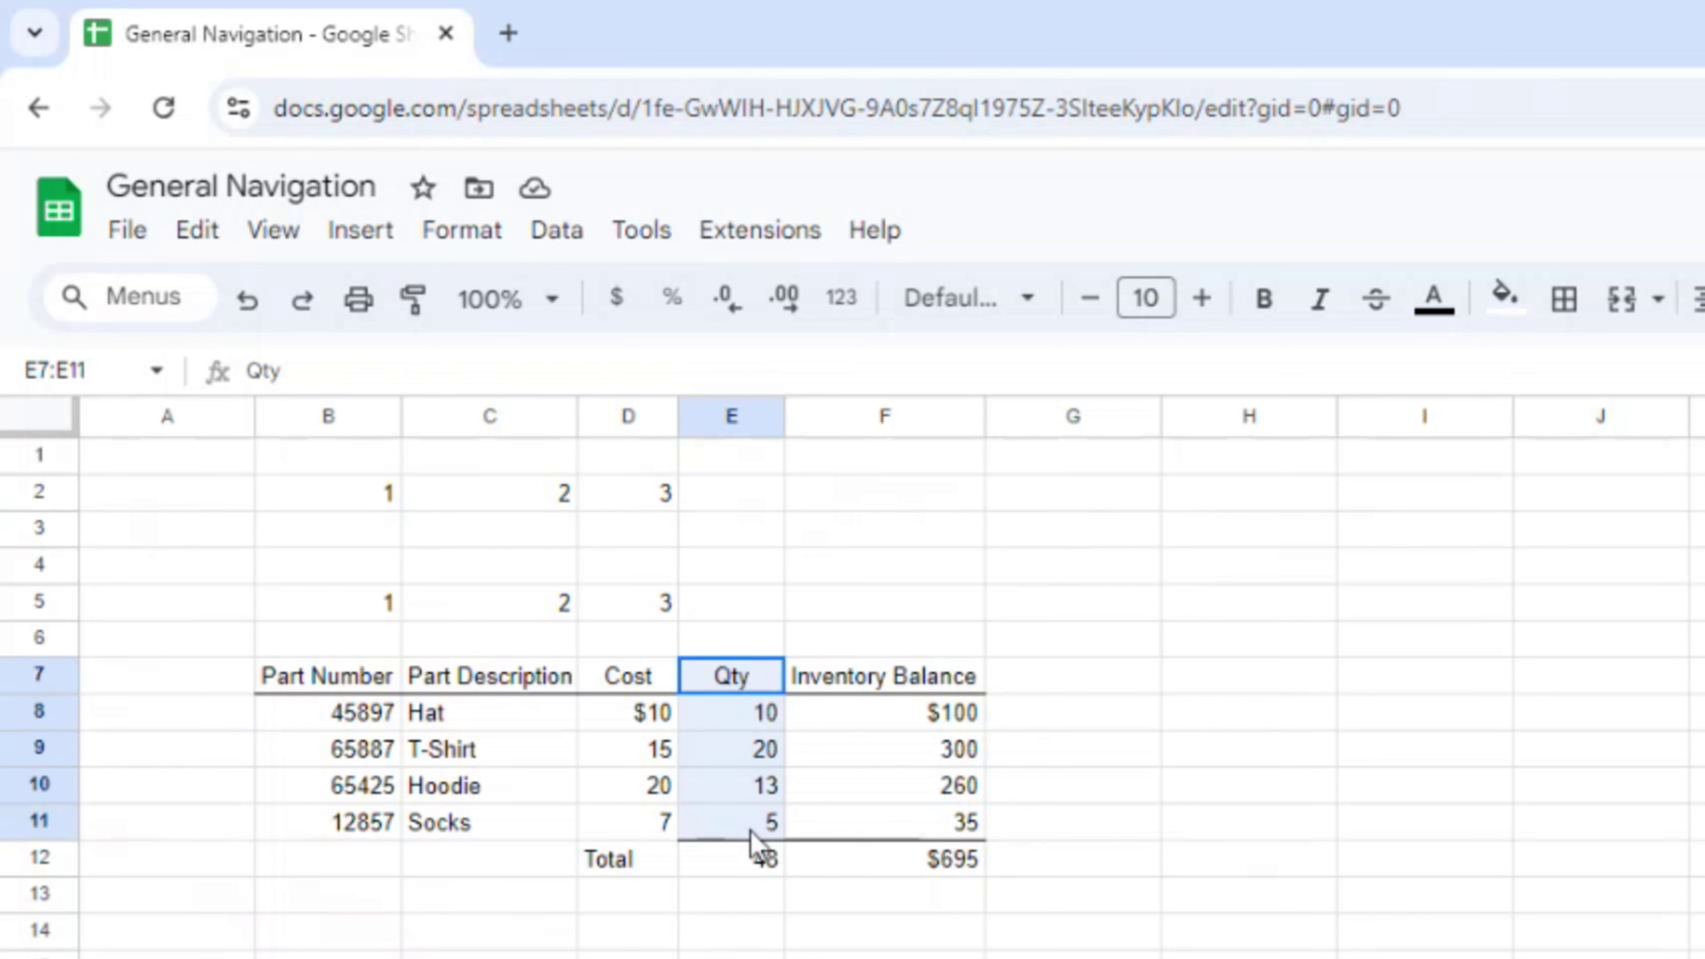
click(142, 373)
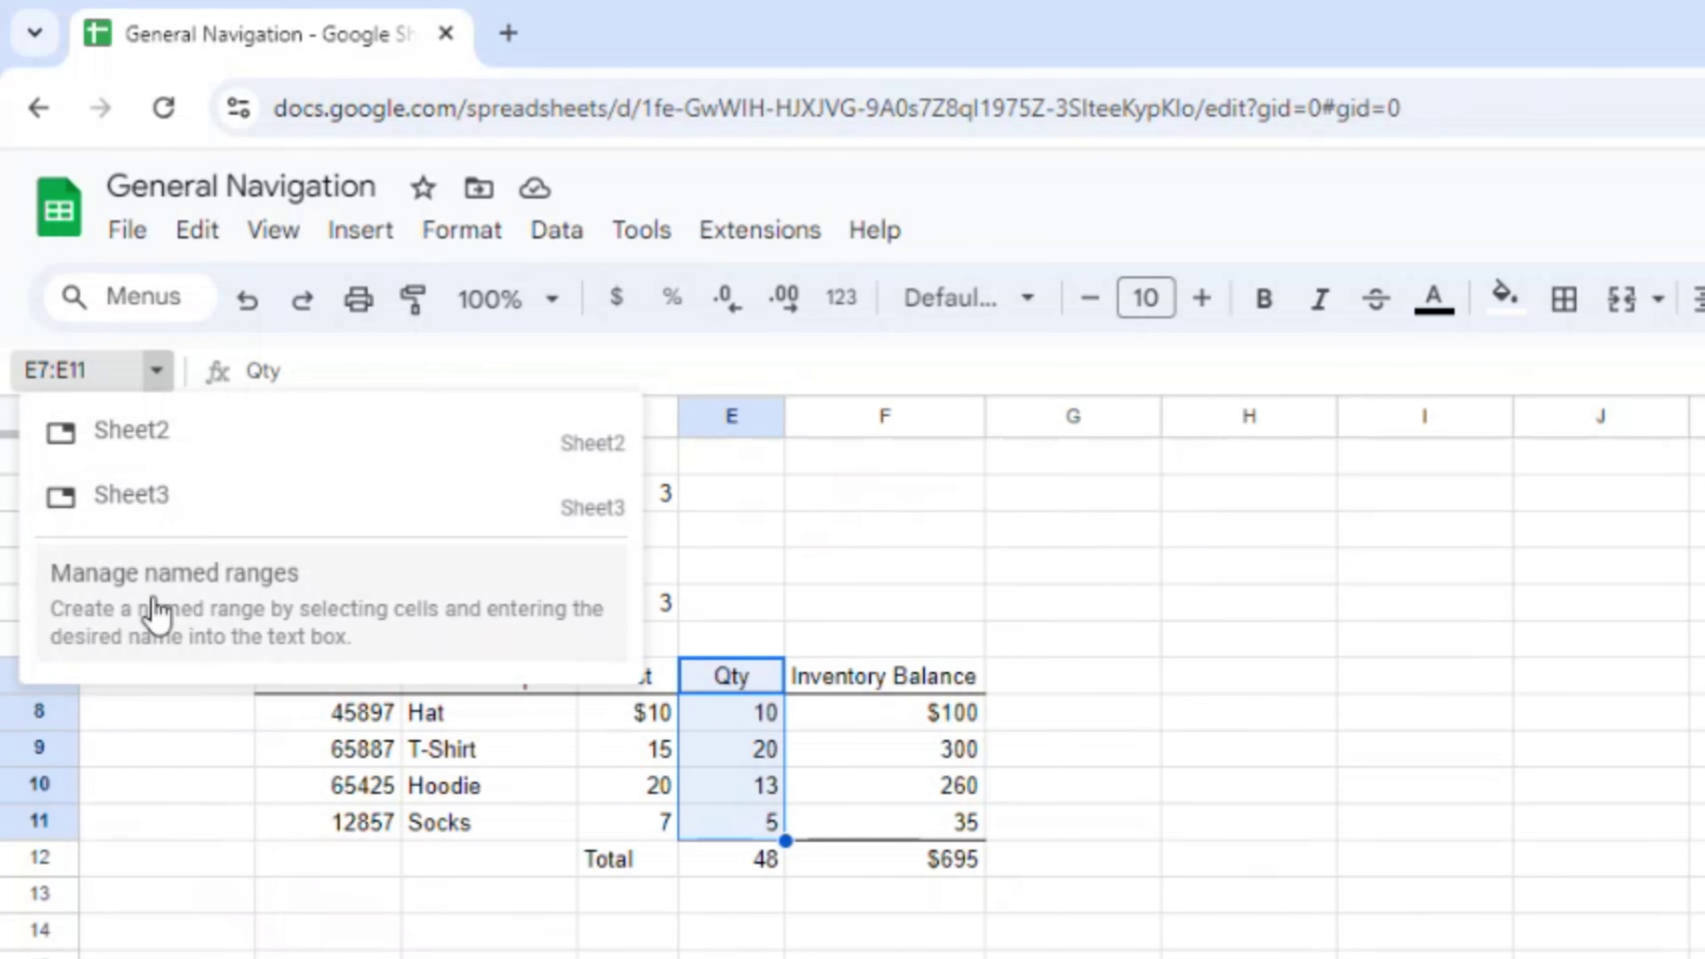
click(154, 610)
text(Qty)
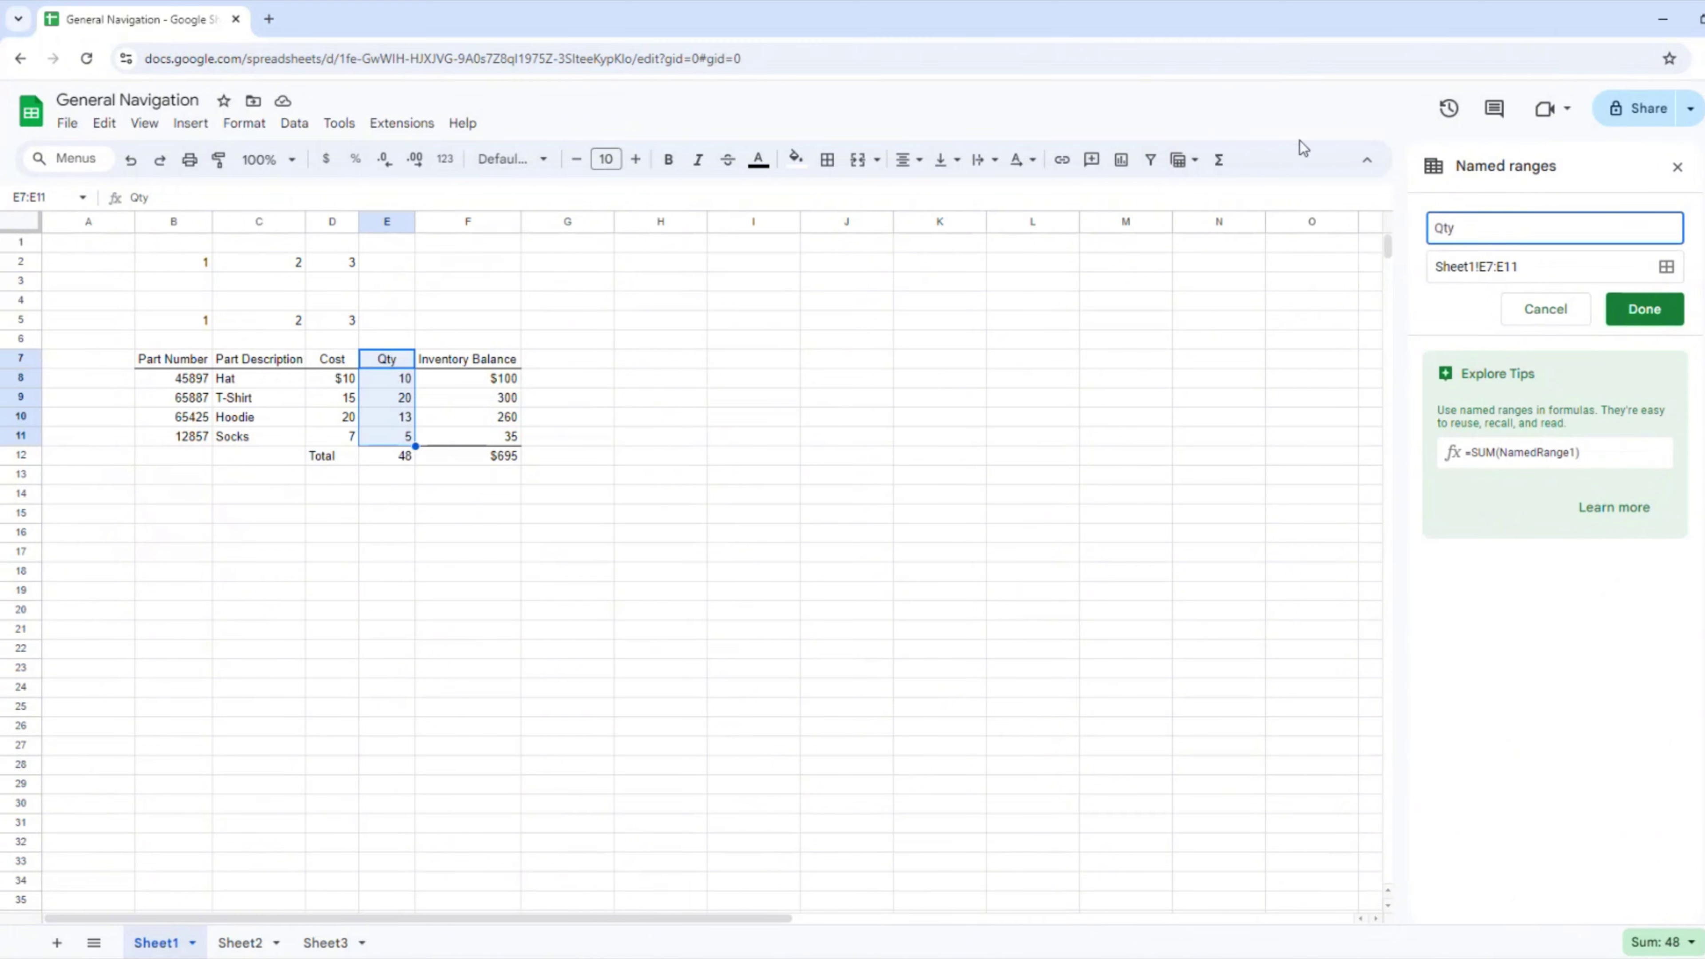
click(1644, 309)
- Create a named range called Part for the part number cells B7:B11, including the header
drag(160, 359, 162, 428)
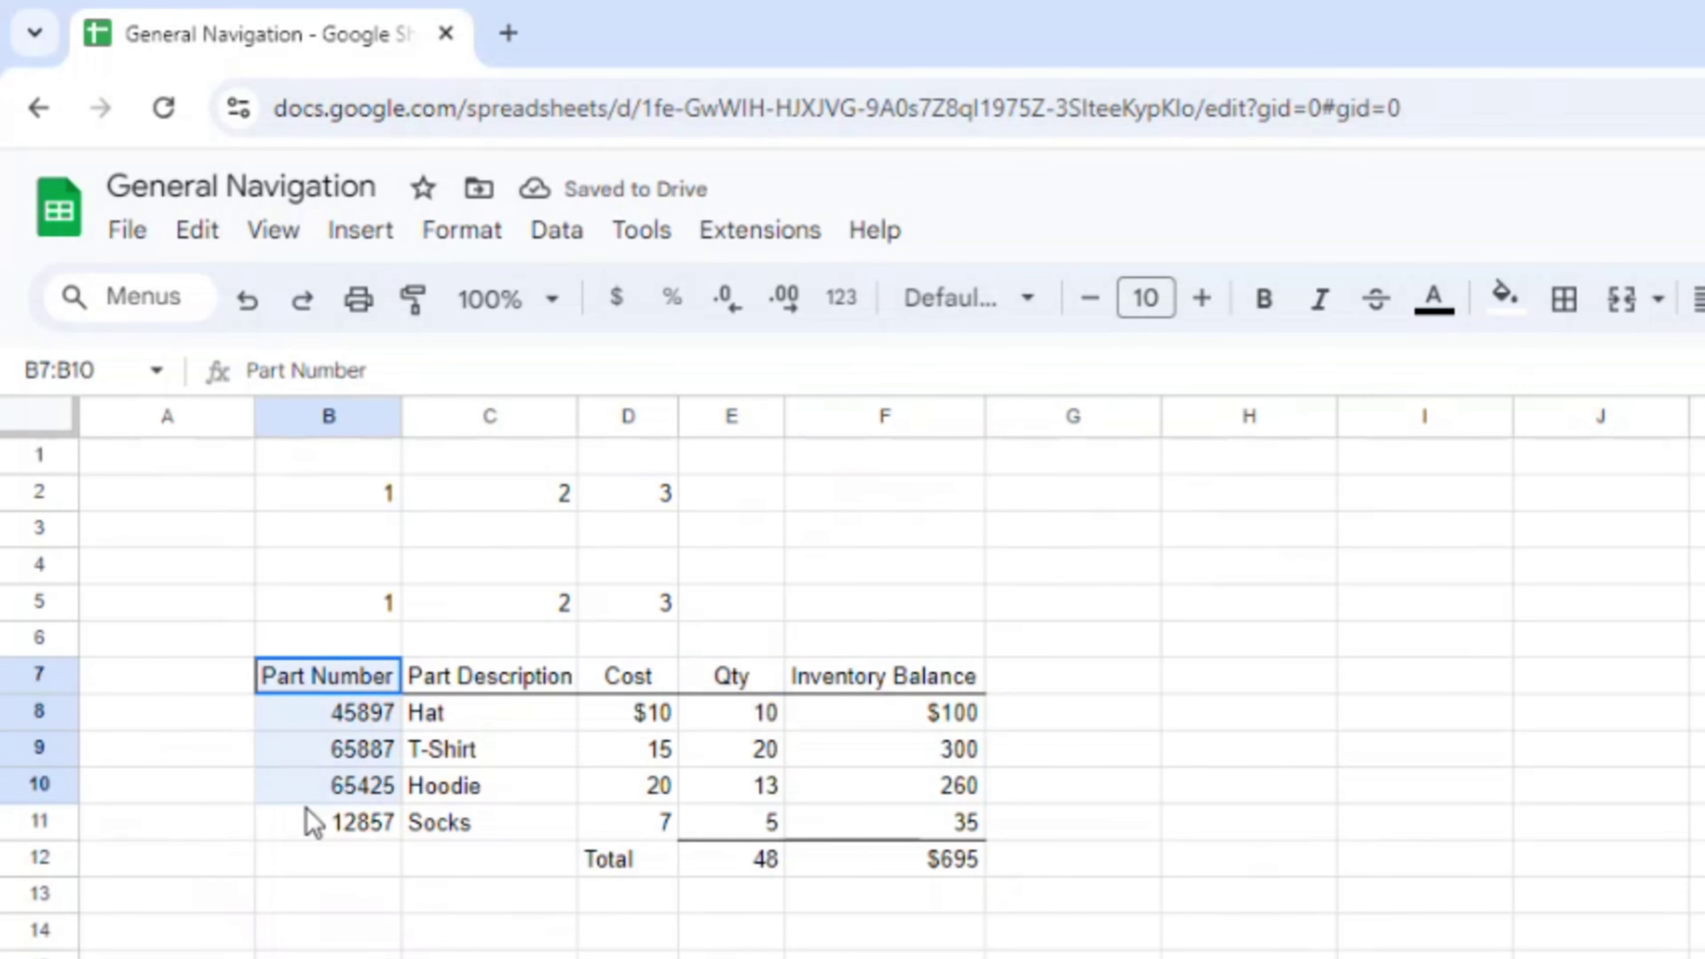
drag(307, 809, 316, 827)
click(157, 369)
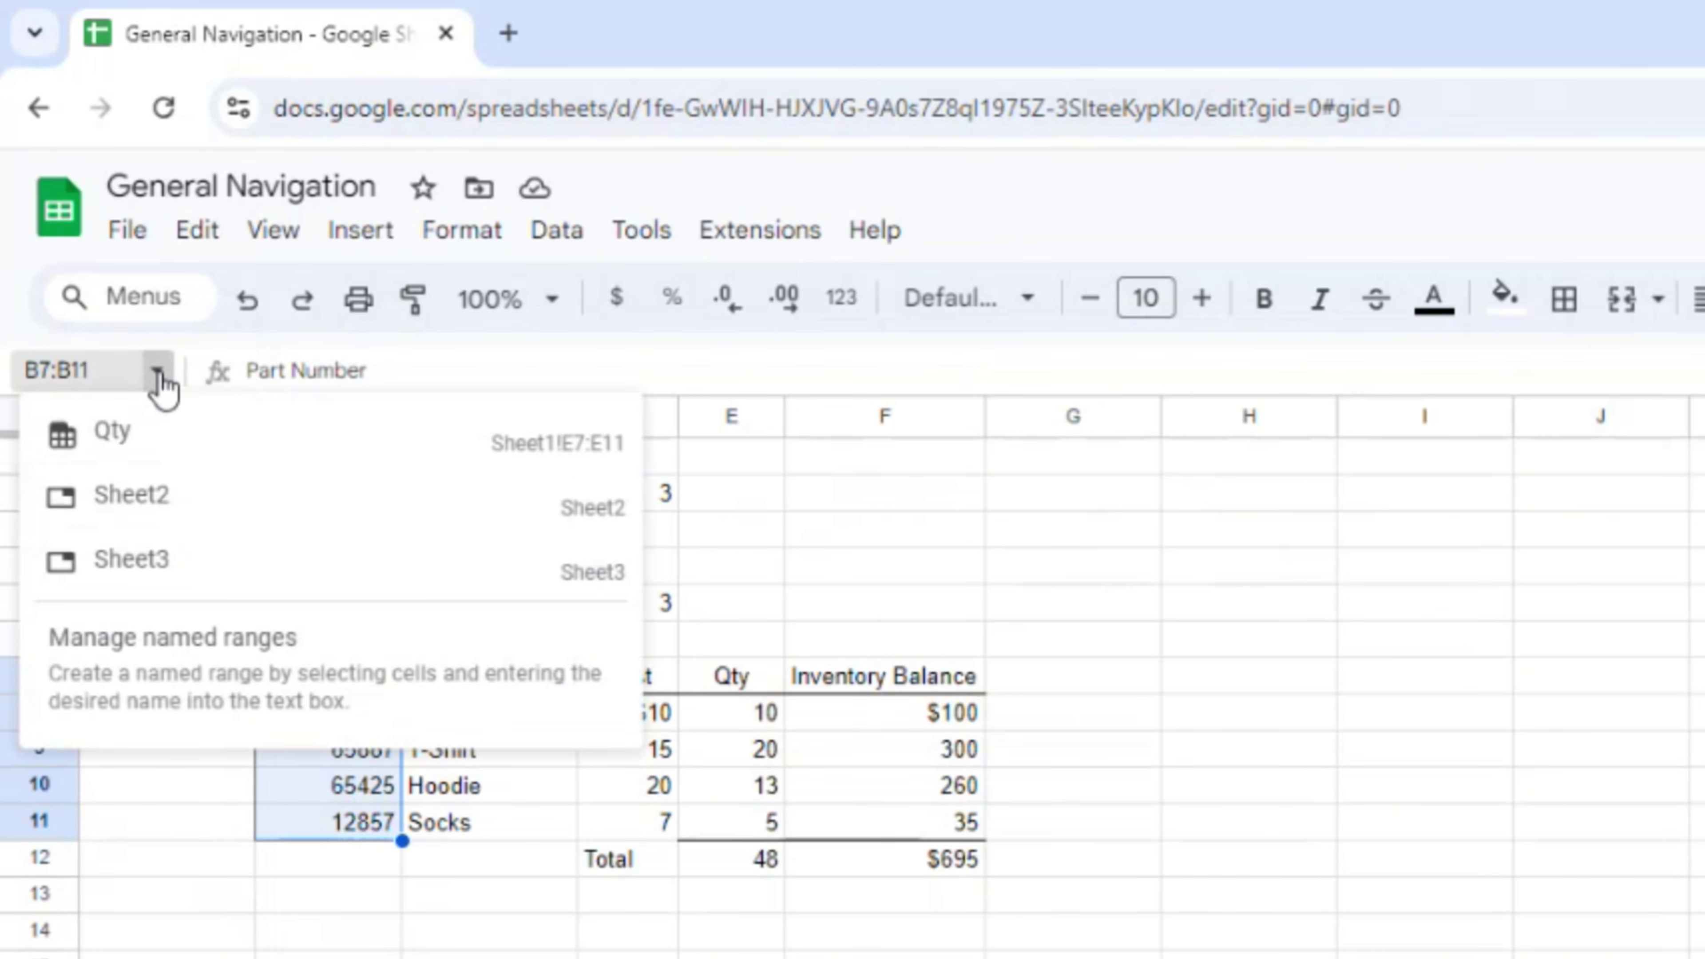
click(138, 607)
text(Part)
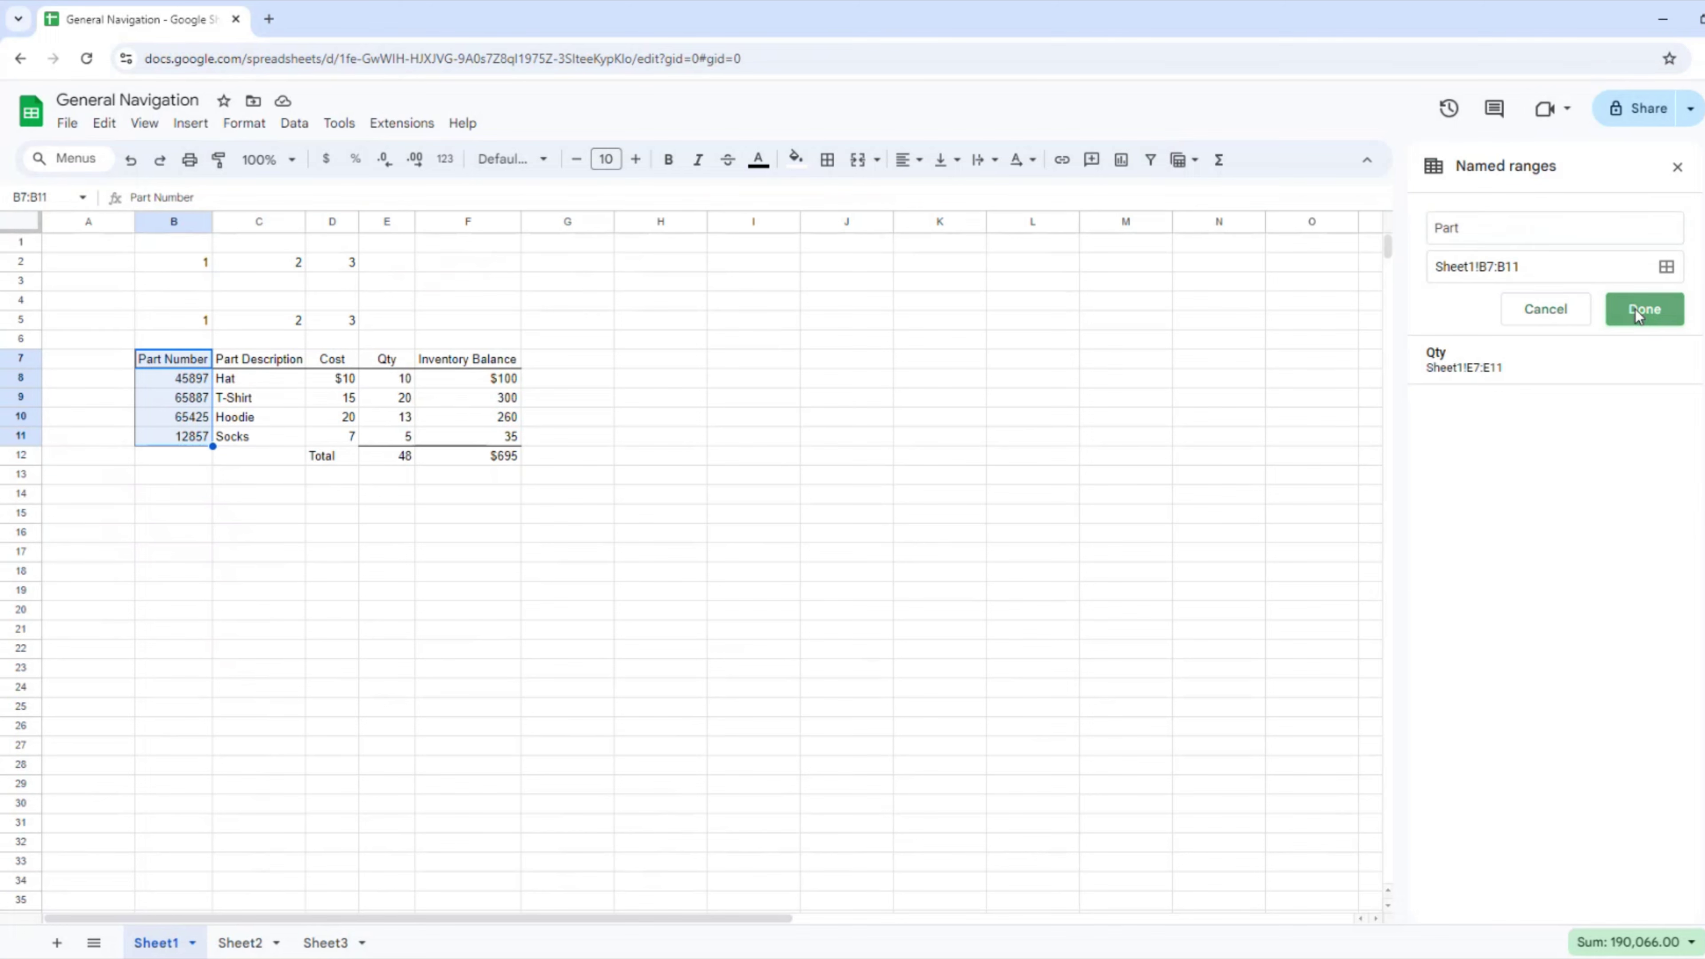
click(1643, 310)
- Starting from cell A3, jump to the named ranges Part and Qty with the Name Box, and finish on cell B3
click(88, 281)
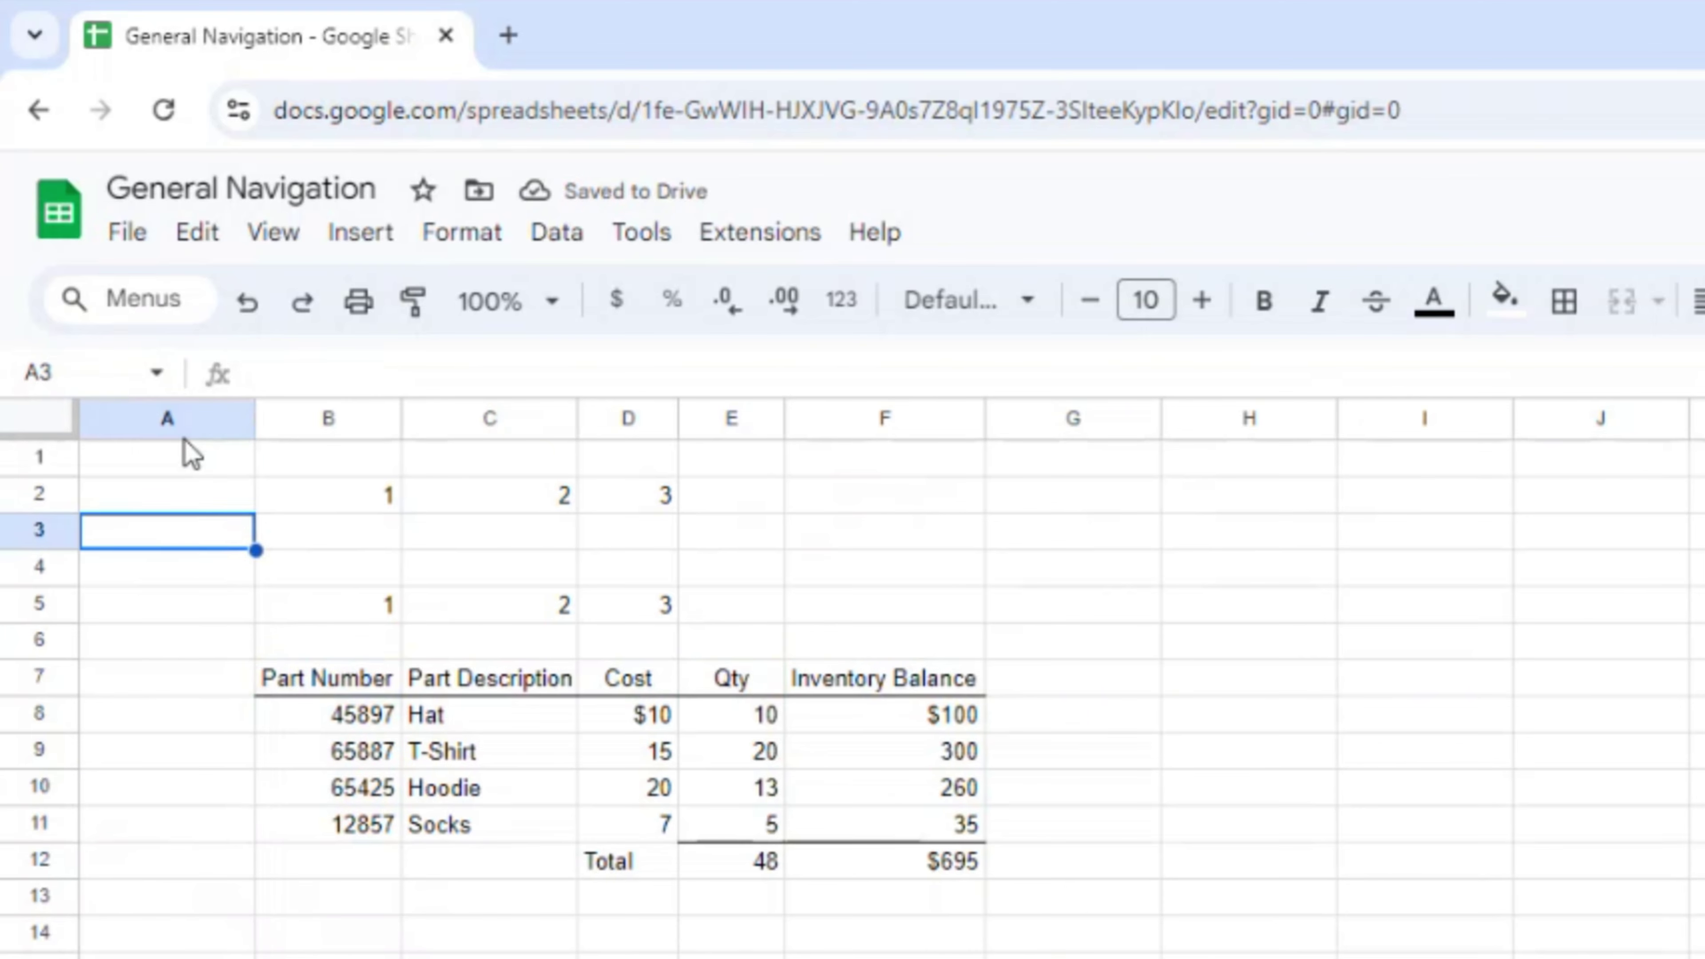
click(156, 371)
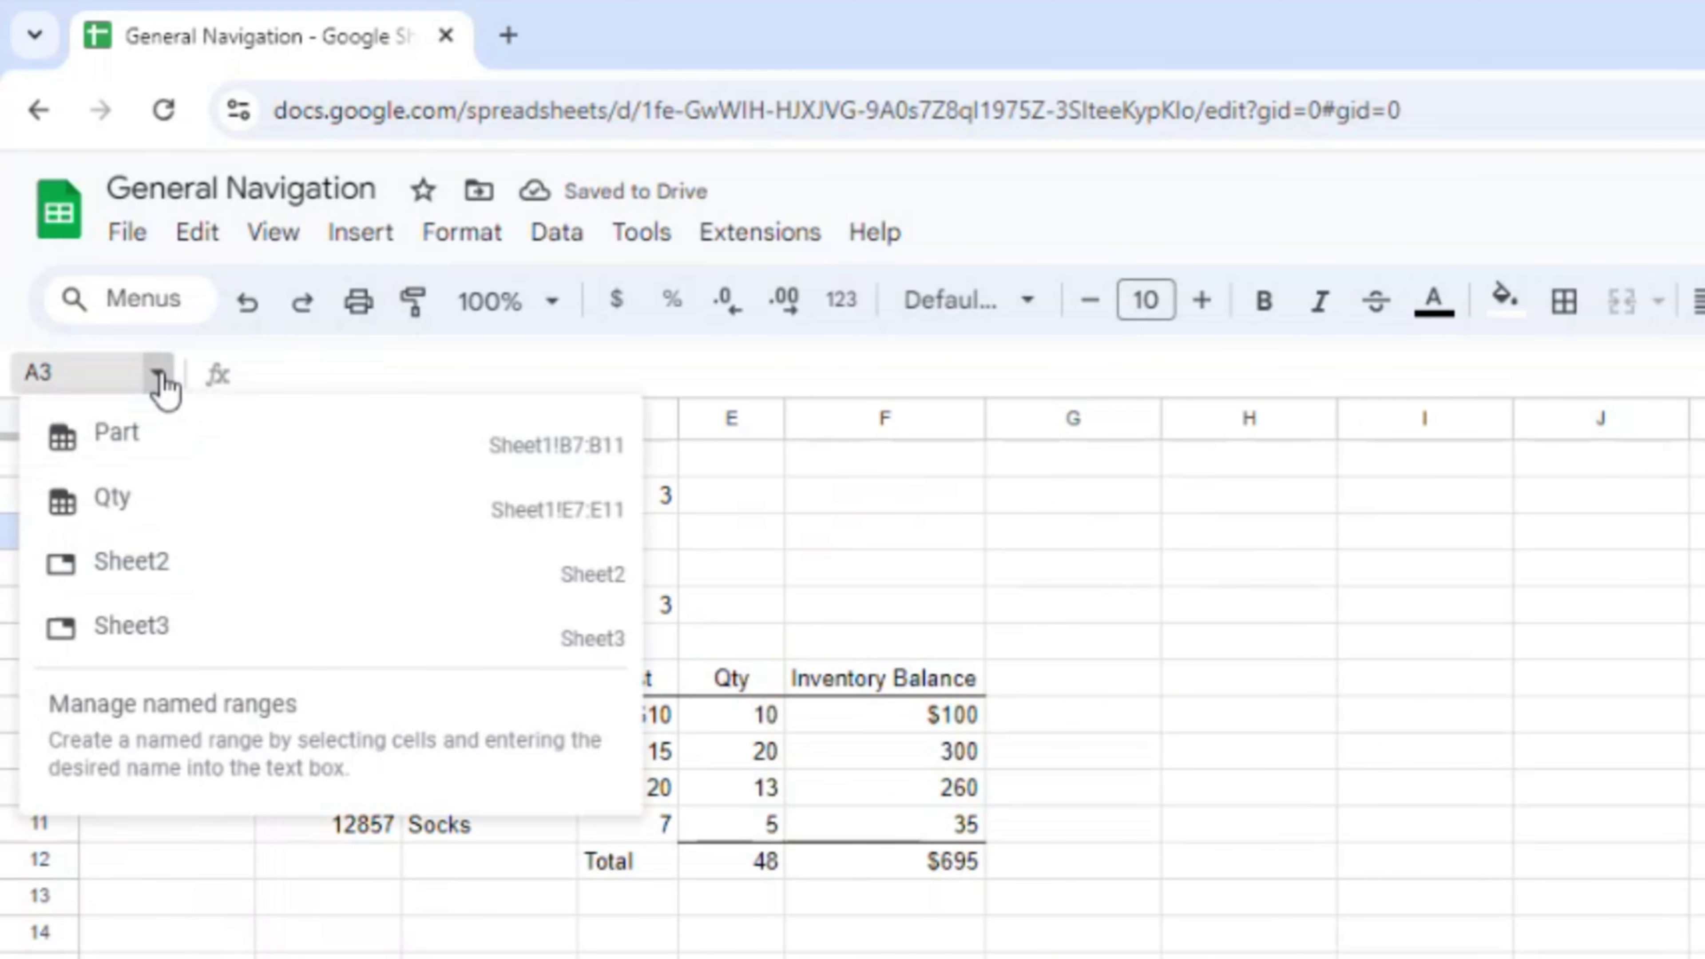
click(126, 446)
click(157, 371)
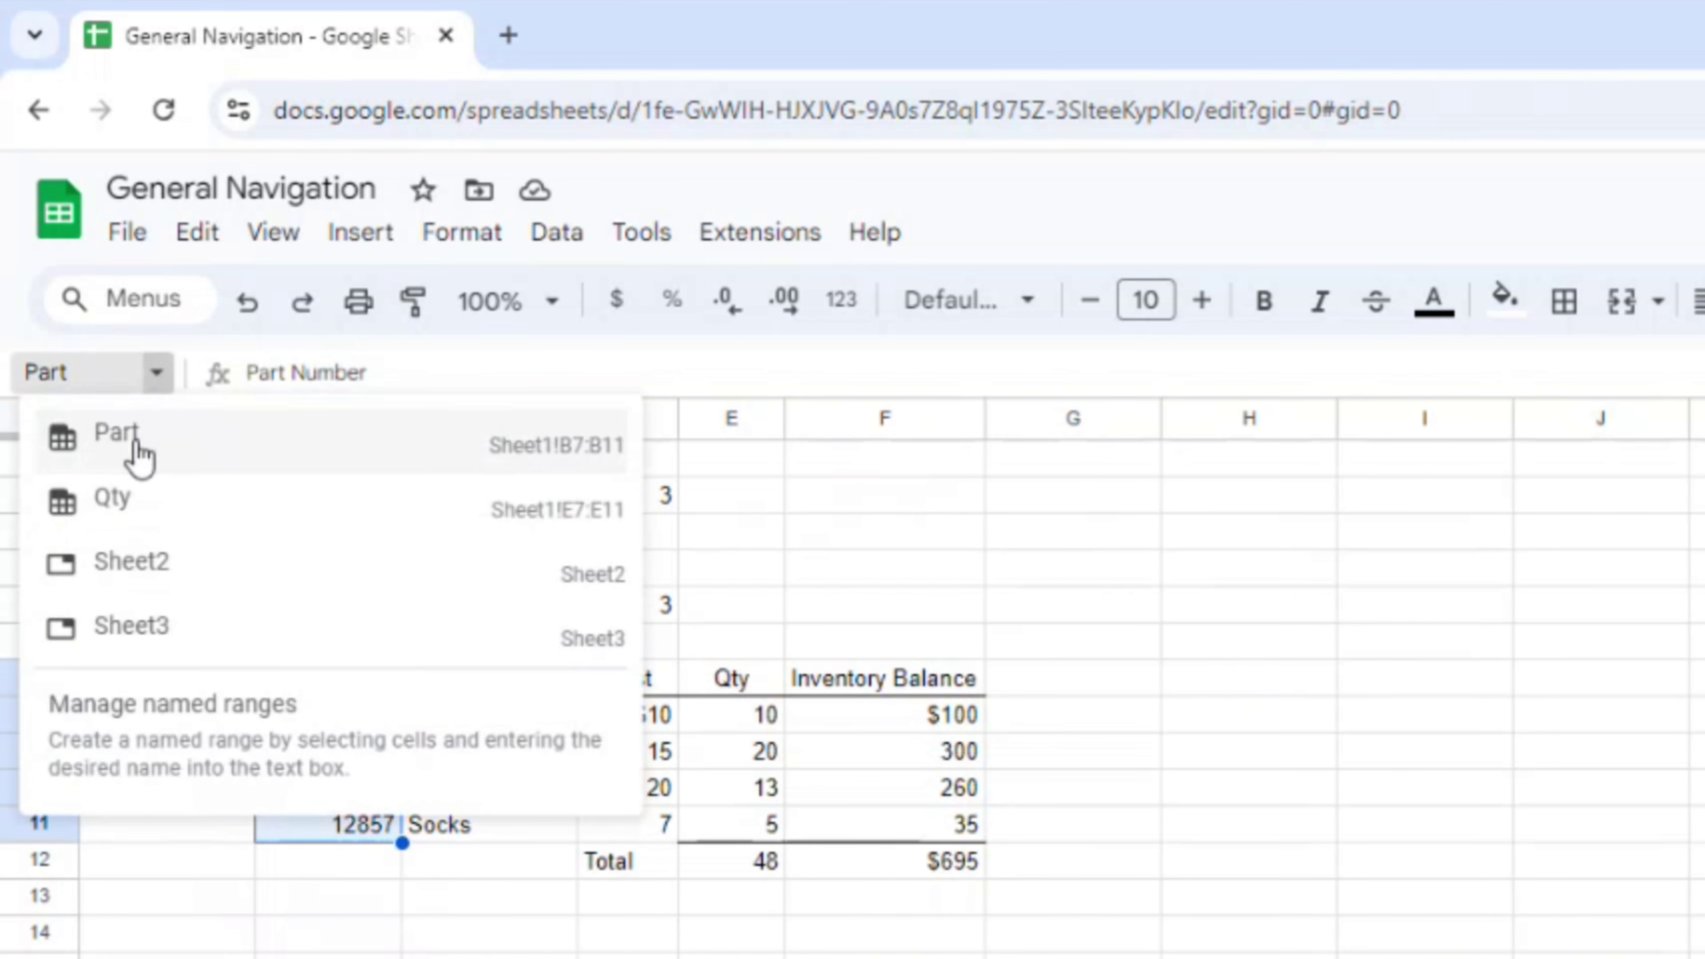
click(118, 514)
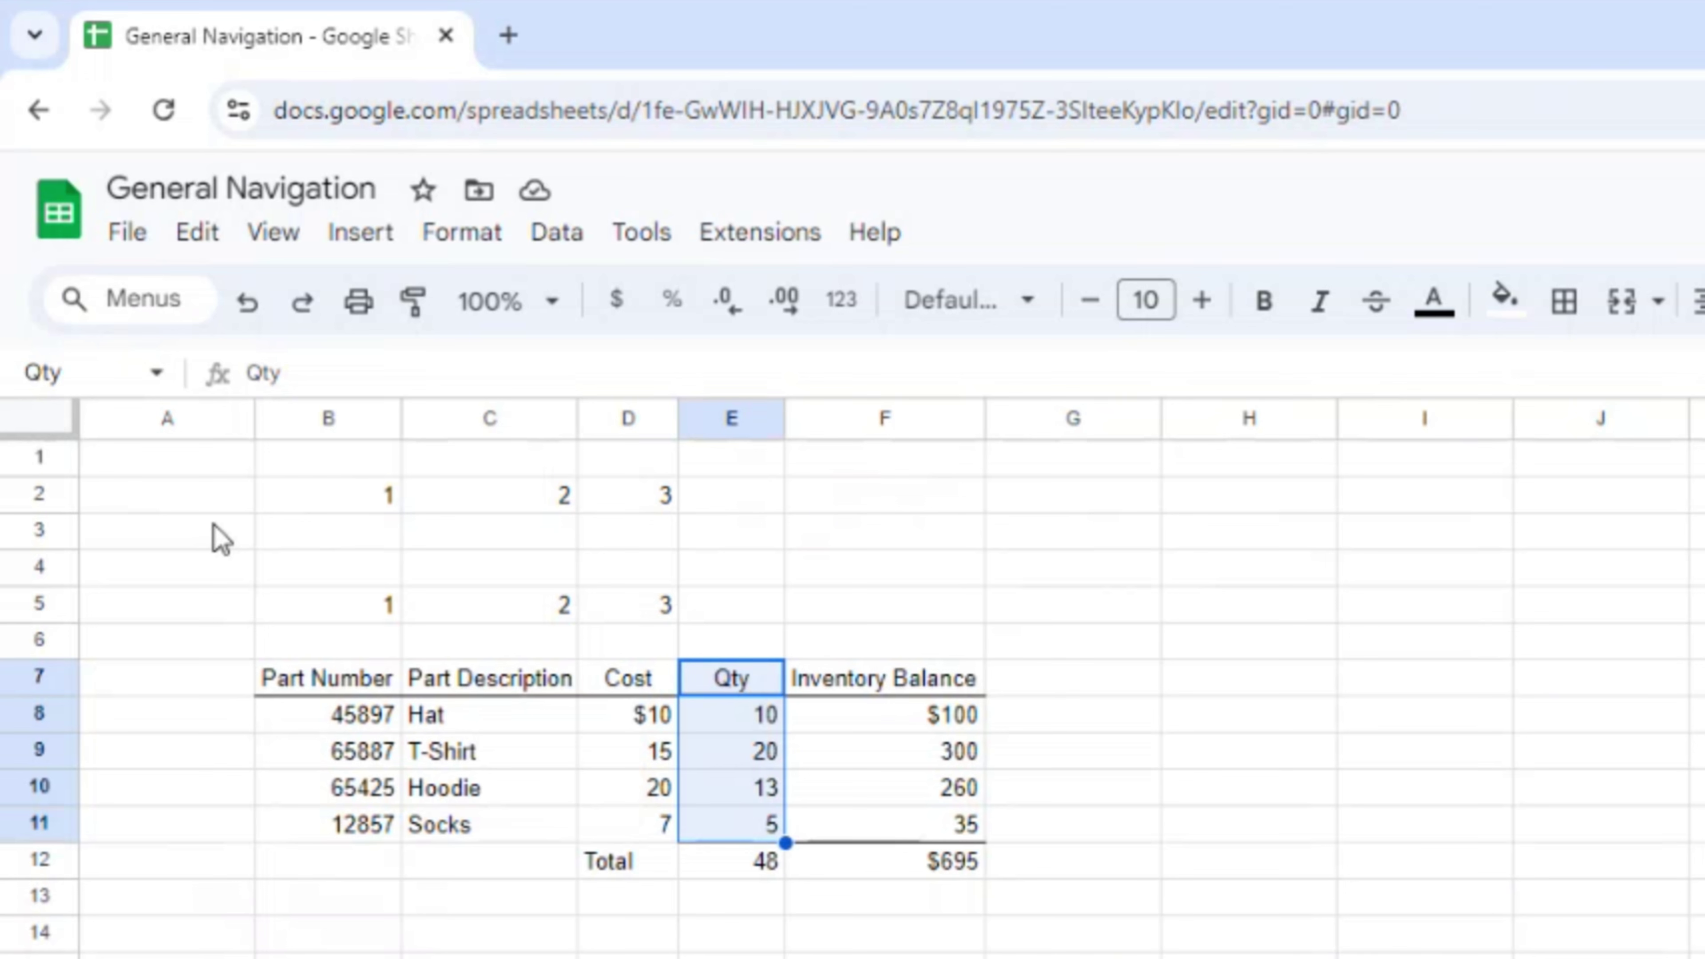
click(220, 538)
click(303, 539)
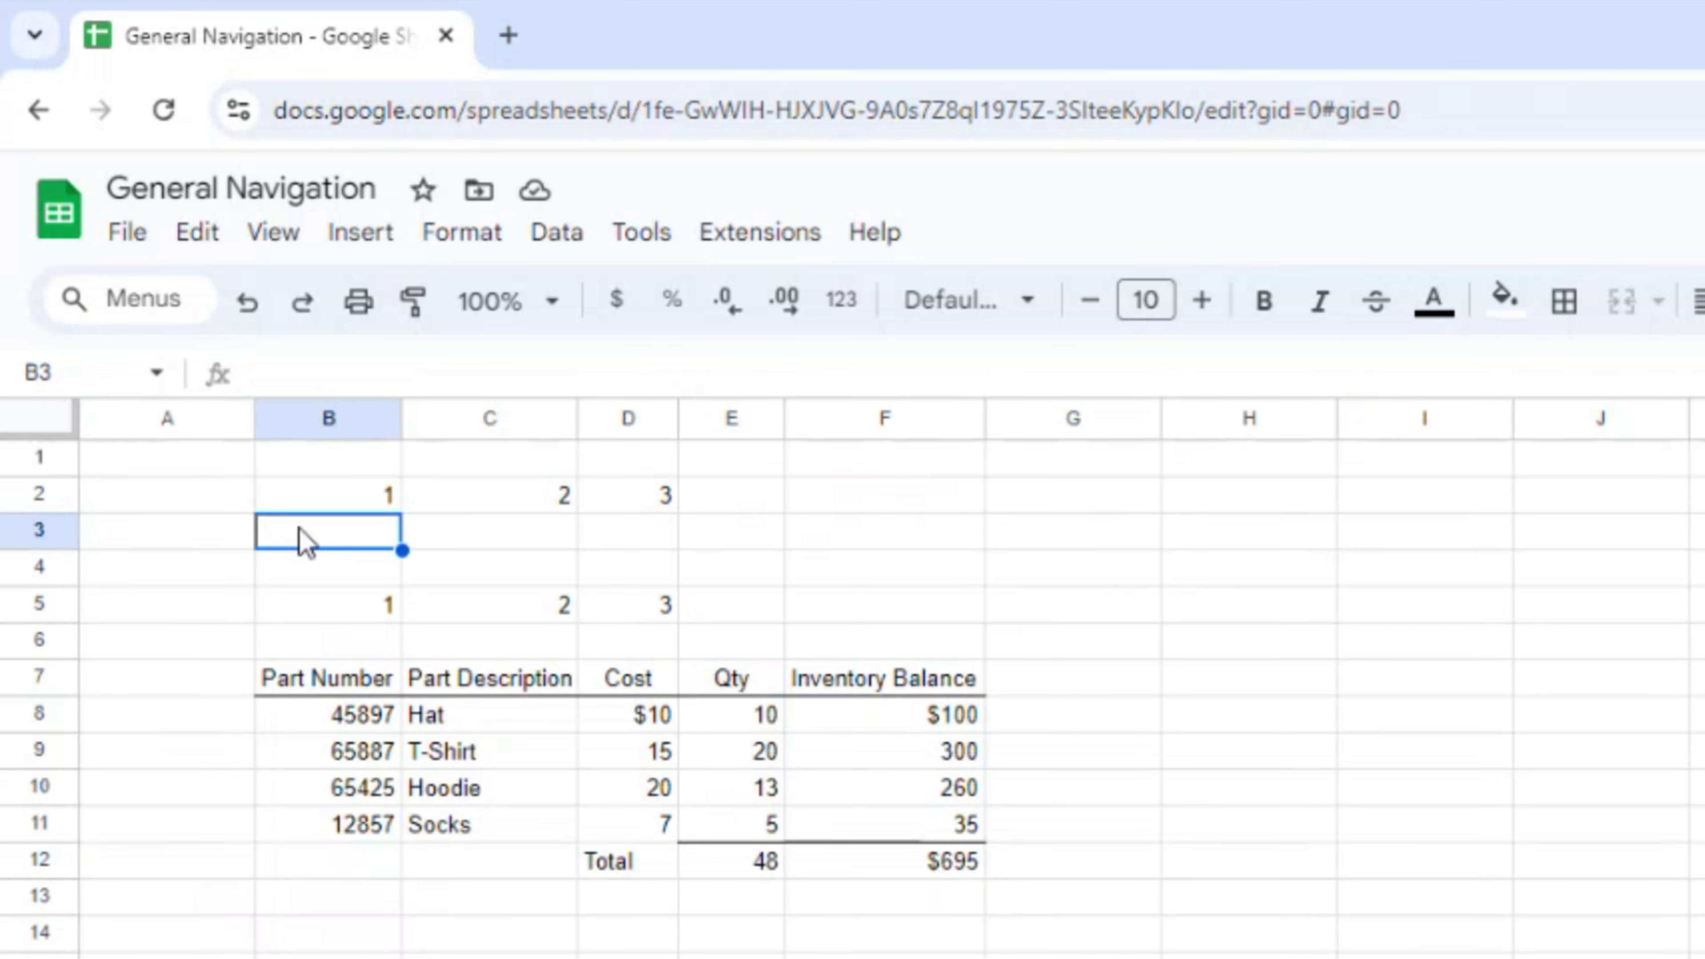